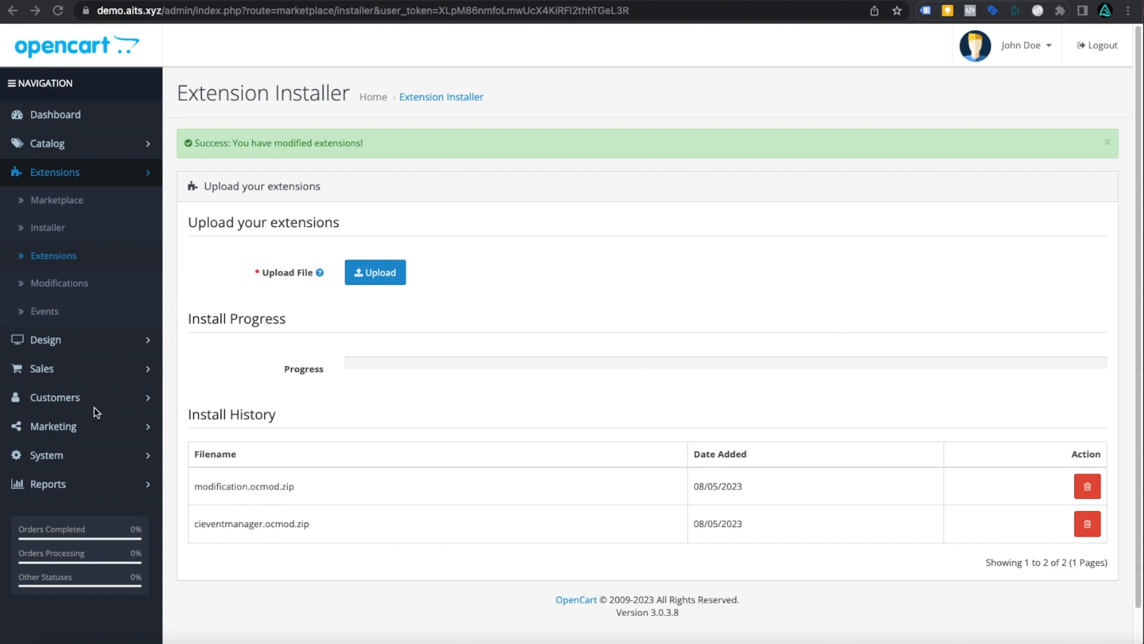
- Upload tagmanager.ocmod.zip via the Extension Installer and confirm it appears in Install History
{"action": "left_click", "coordinate": [50, 112]}
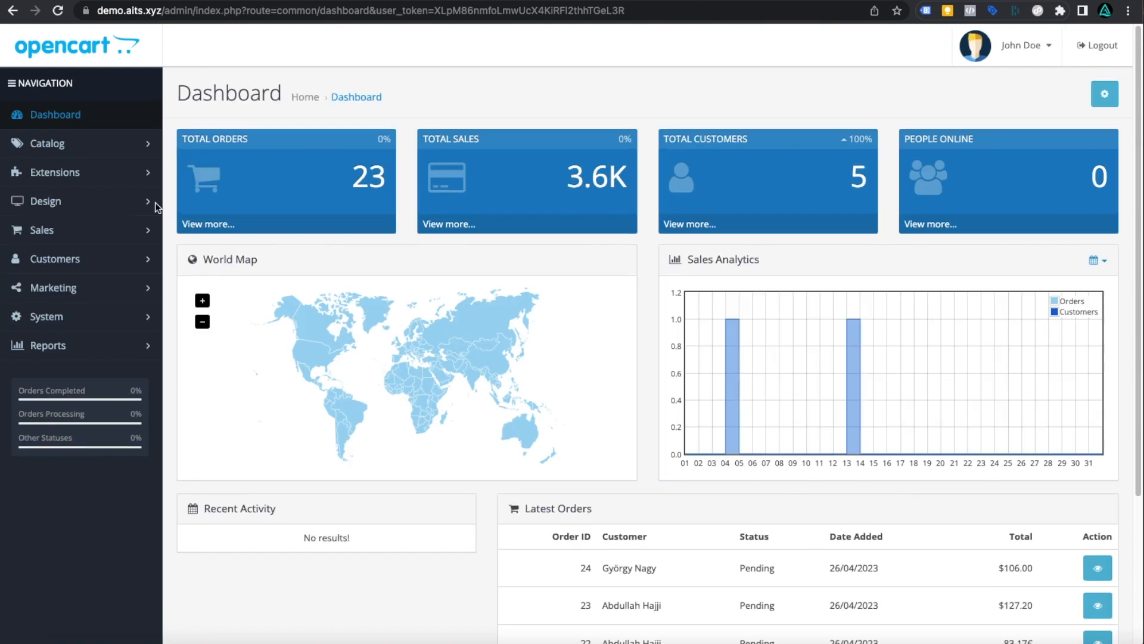
{"action": "left_click", "coordinate": [60, 174]}
{"action": "left_click", "coordinate": [49, 227]}
{"action": "left_click", "coordinate": [387, 243]}
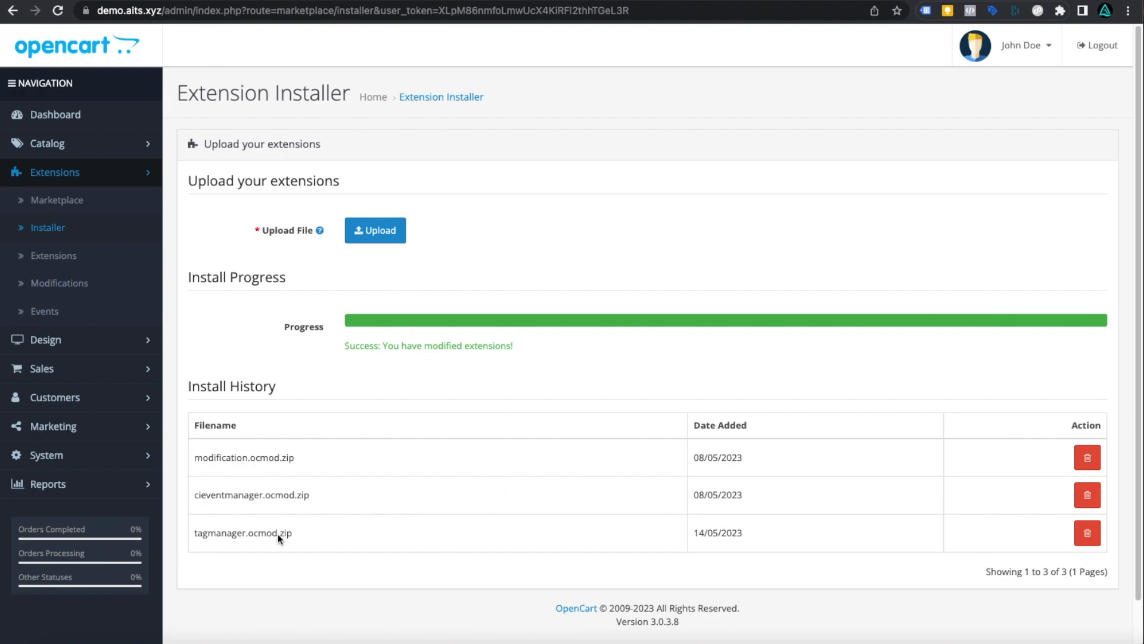
{"action": "left_click_drag", "start_coordinate": [195, 532], "coordinate": [582, 542]}
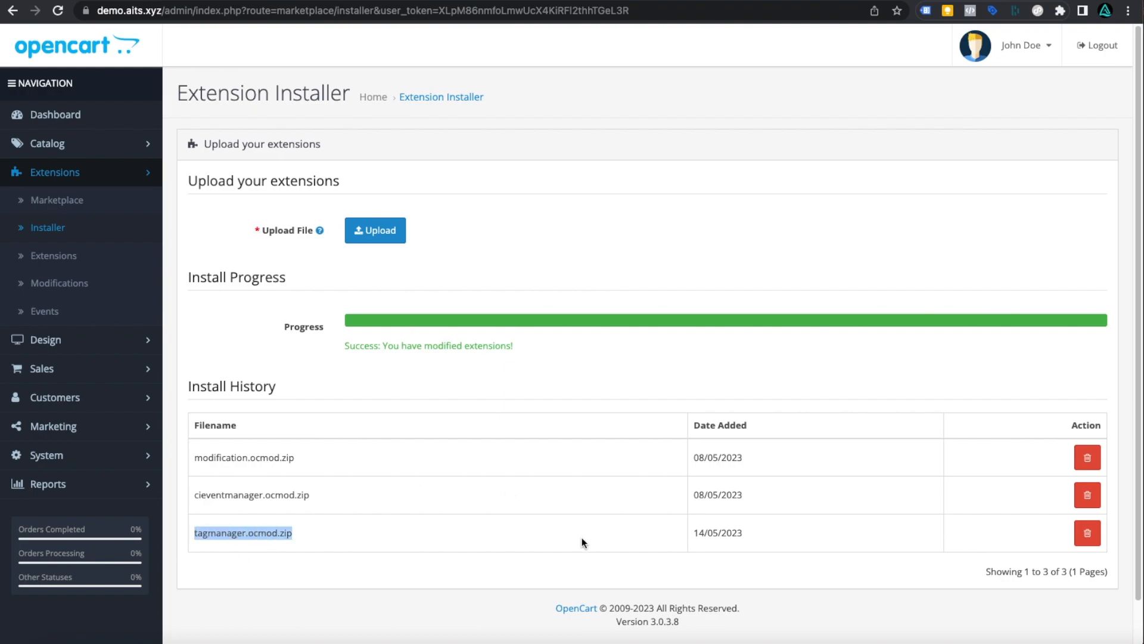
{"action": "left_click", "coordinate": [442, 431]}
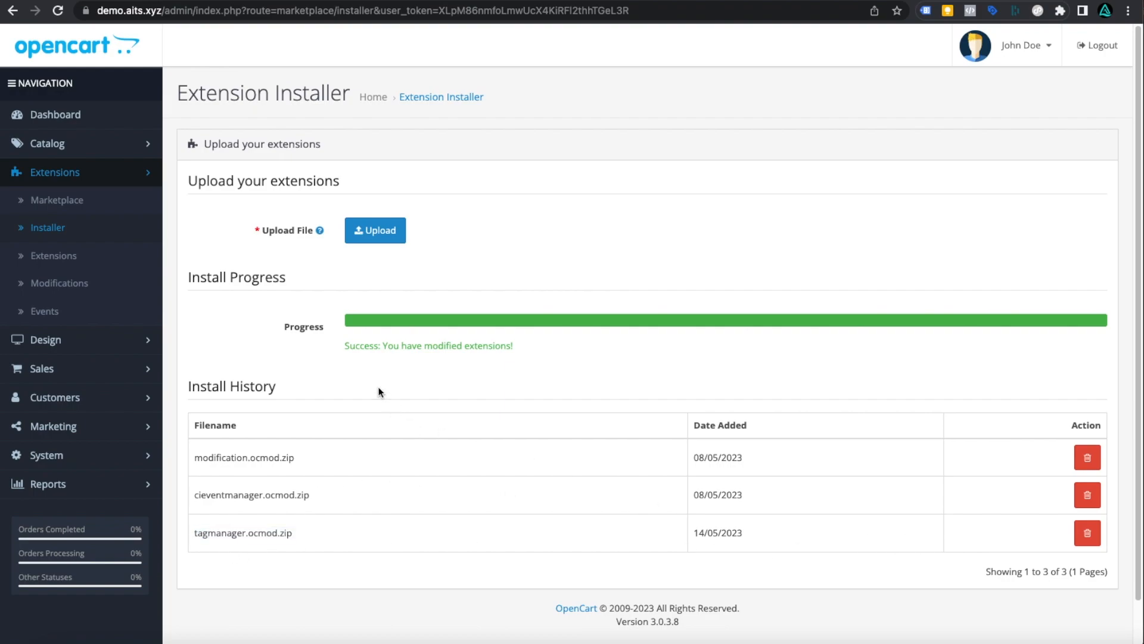
- Refresh the modification cache on the Modifications page so Google Tag Manager 9.9.2 is active
{"action": "left_click", "coordinate": [55, 292]}
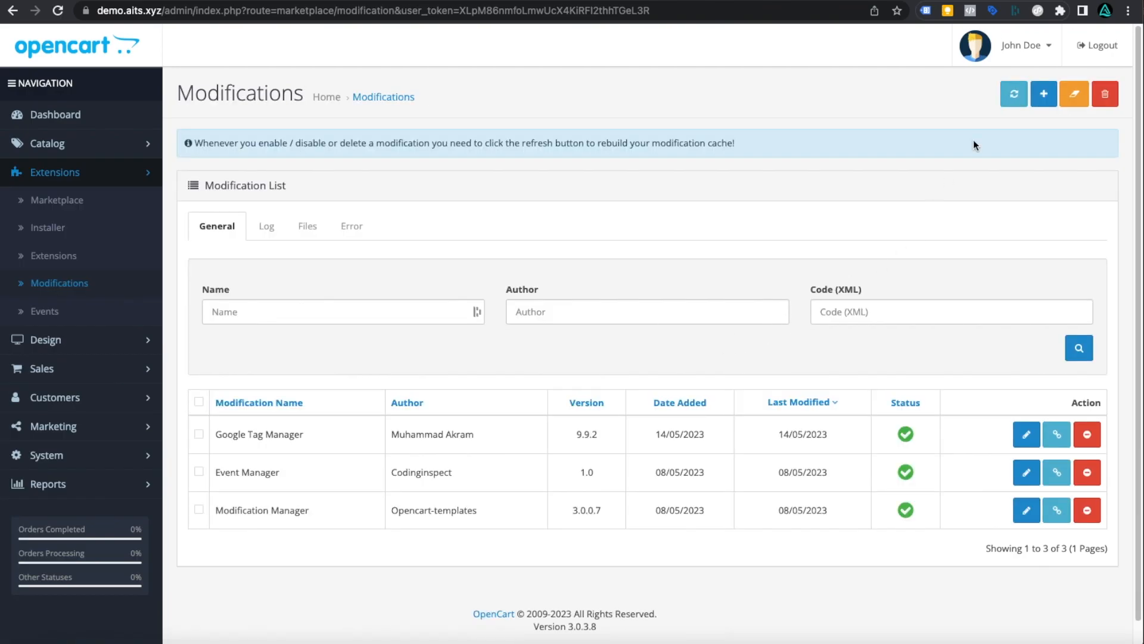
{"action": "left_click", "coordinate": [1019, 100]}
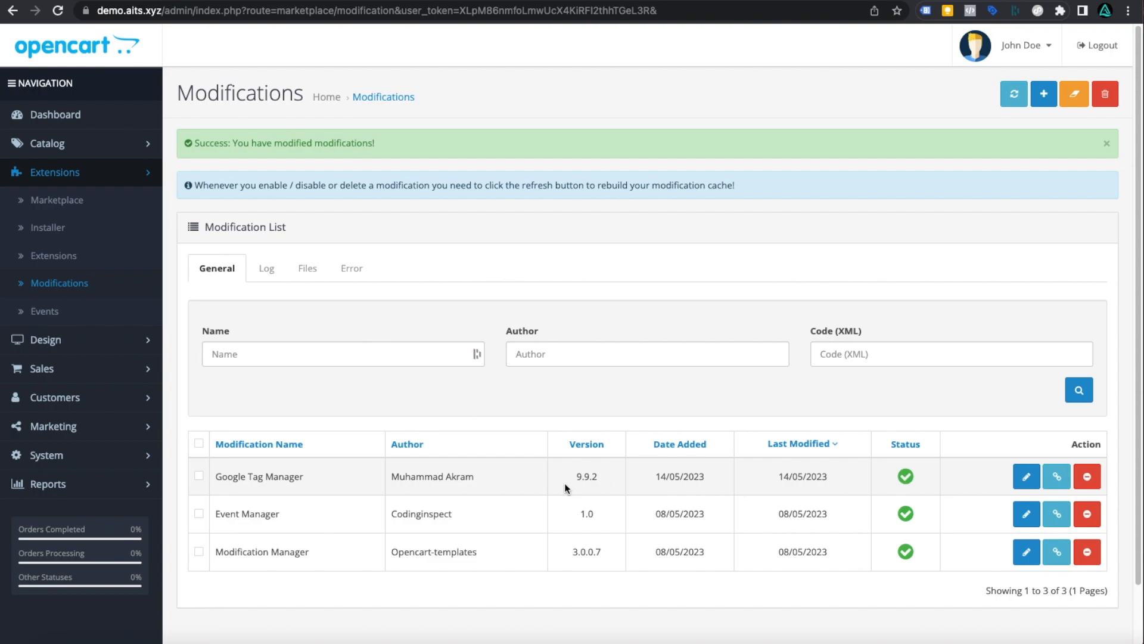
- Install the Tag Manager (Analytics / Pixel / Google Ads) analytics extension and open its Your Store settings
{"action": "left_click", "coordinate": [69, 266]}
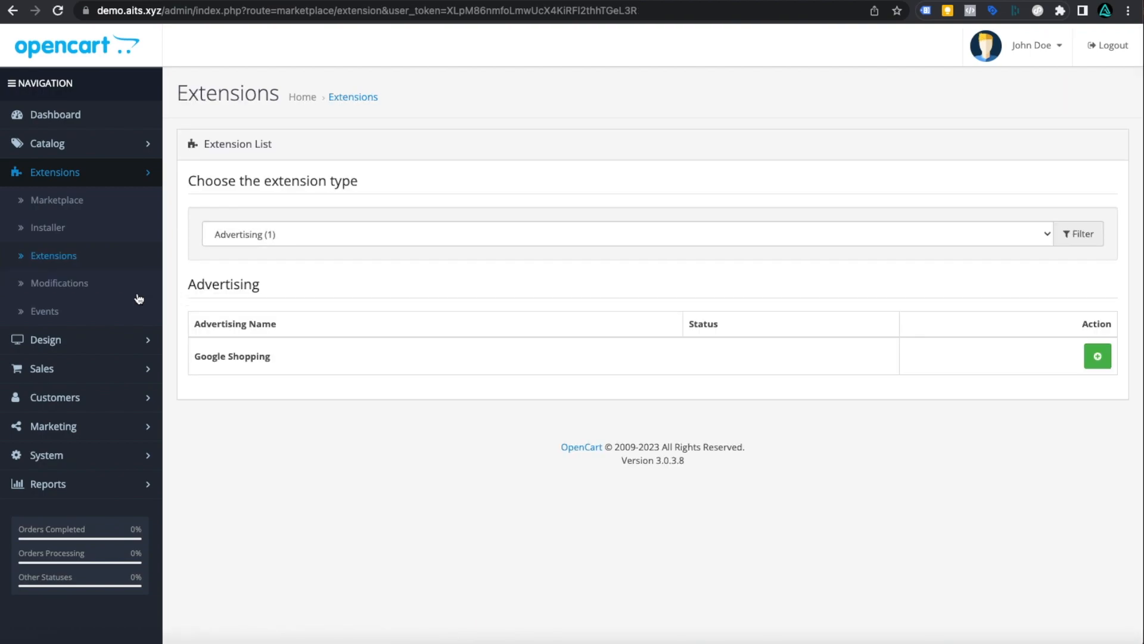
{"action": "left_click", "coordinate": [410, 235]}
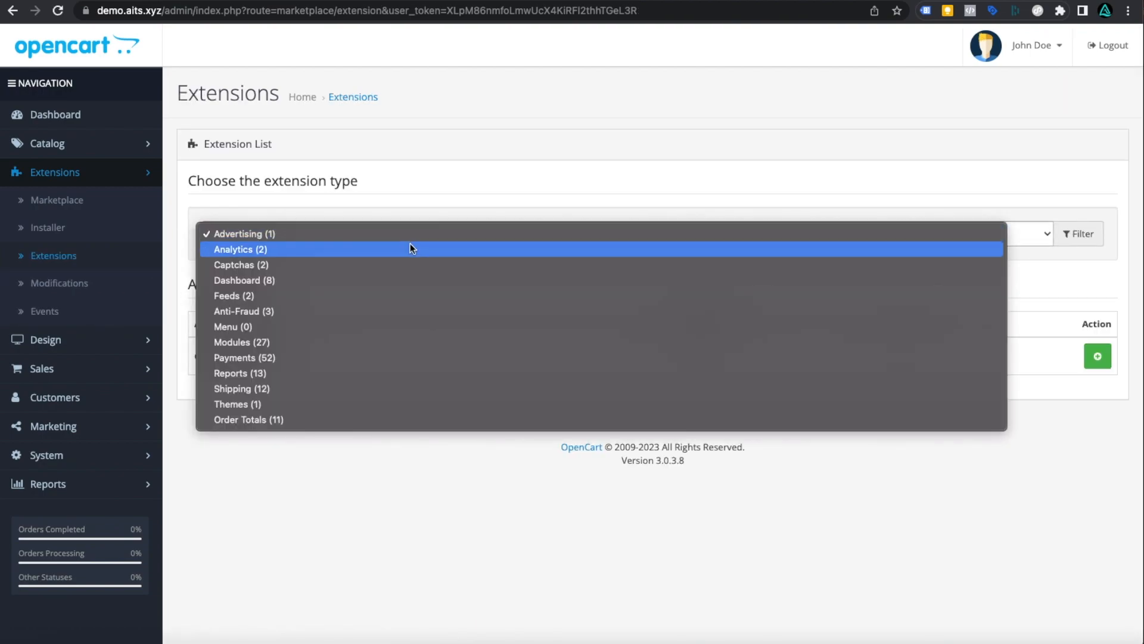
{"action": "left_click", "coordinate": [410, 249]}
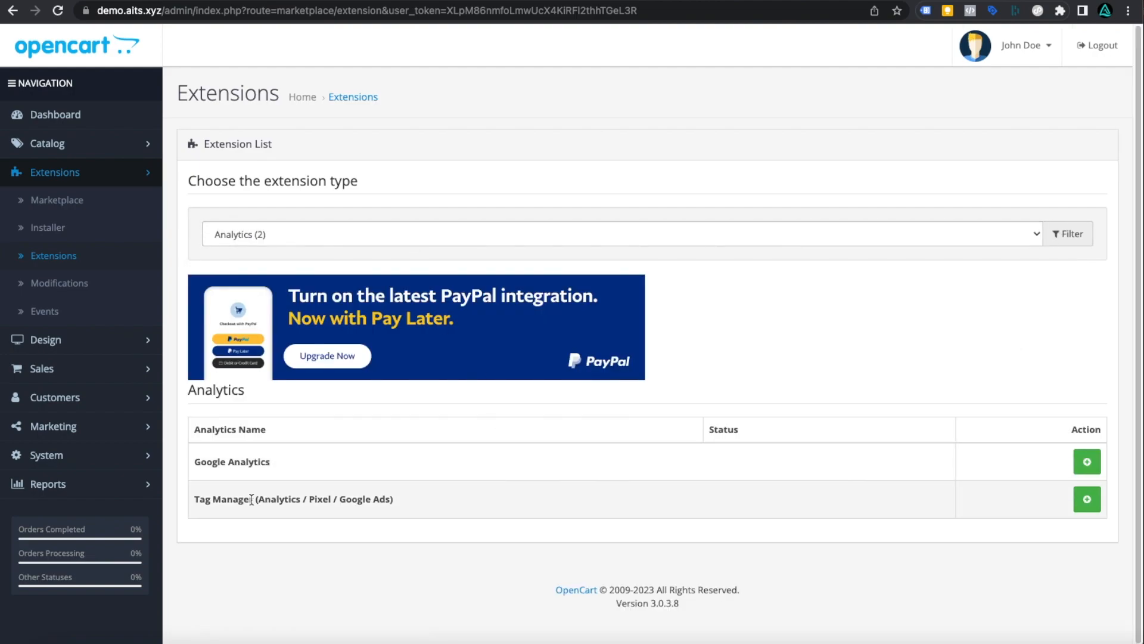
{"action": "left_click_drag", "start_coordinate": [193, 504], "coordinate": [399, 506]}
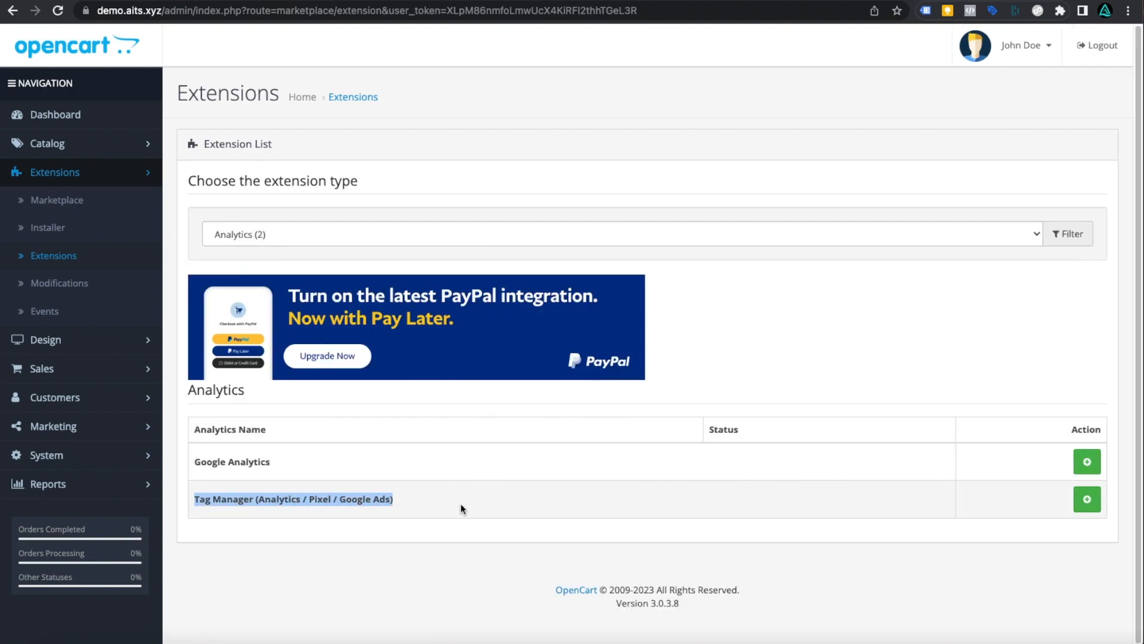
{"action": "left_click", "coordinate": [1087, 499]}
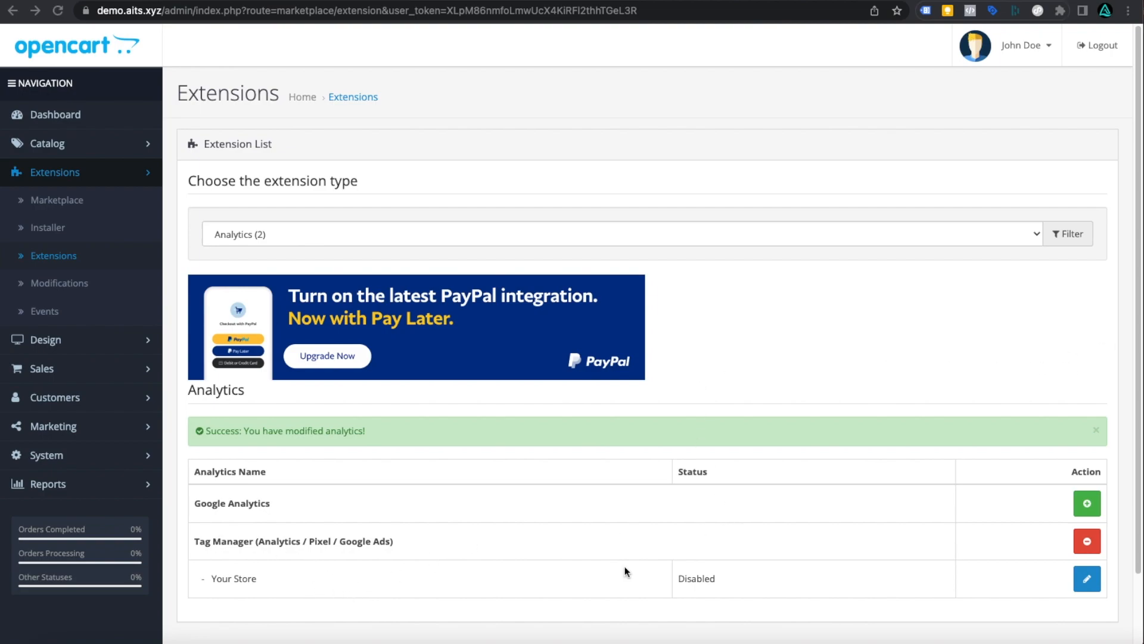
{"action": "left_click", "coordinate": [1082, 583]}
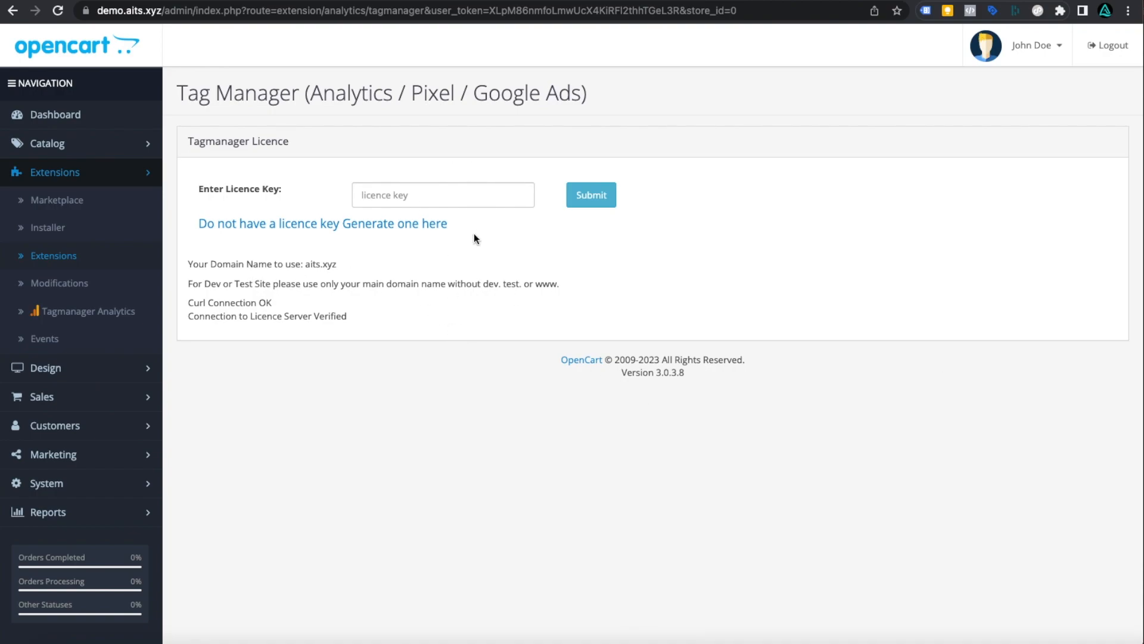
- Generate a licence key for the aits.xyz domain using the order id and the account e-mail
{"action": "left_click", "coordinate": [306, 226]}
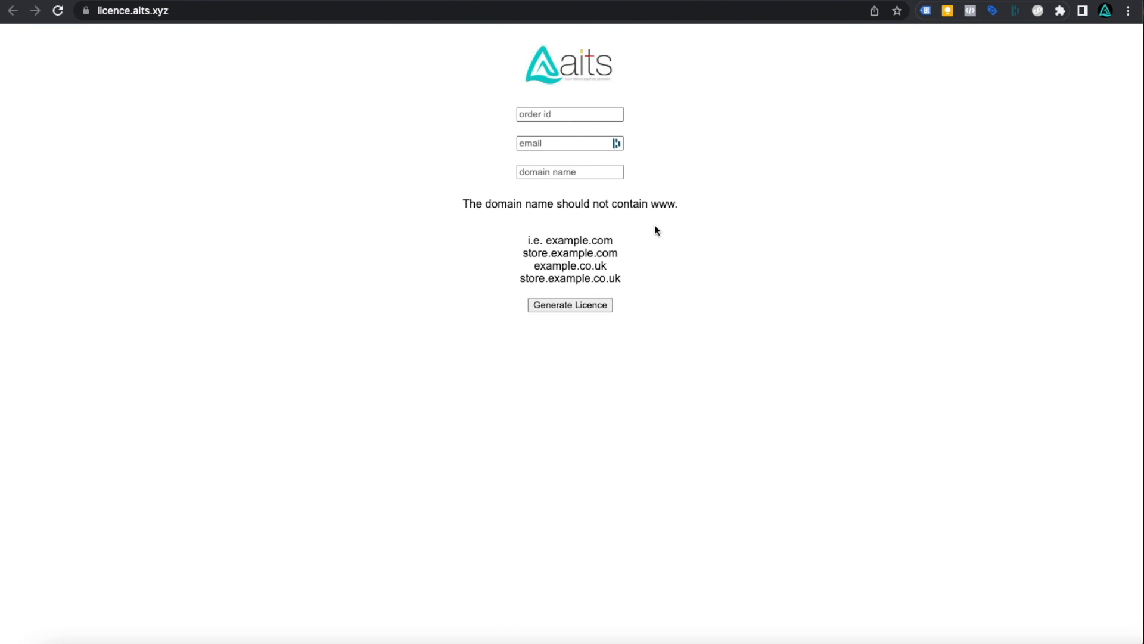
{"action": "left_click", "coordinate": [548, 118]}
{"action": "left_click", "coordinate": [601, 144]}
{"action": "type", "text": "de"}
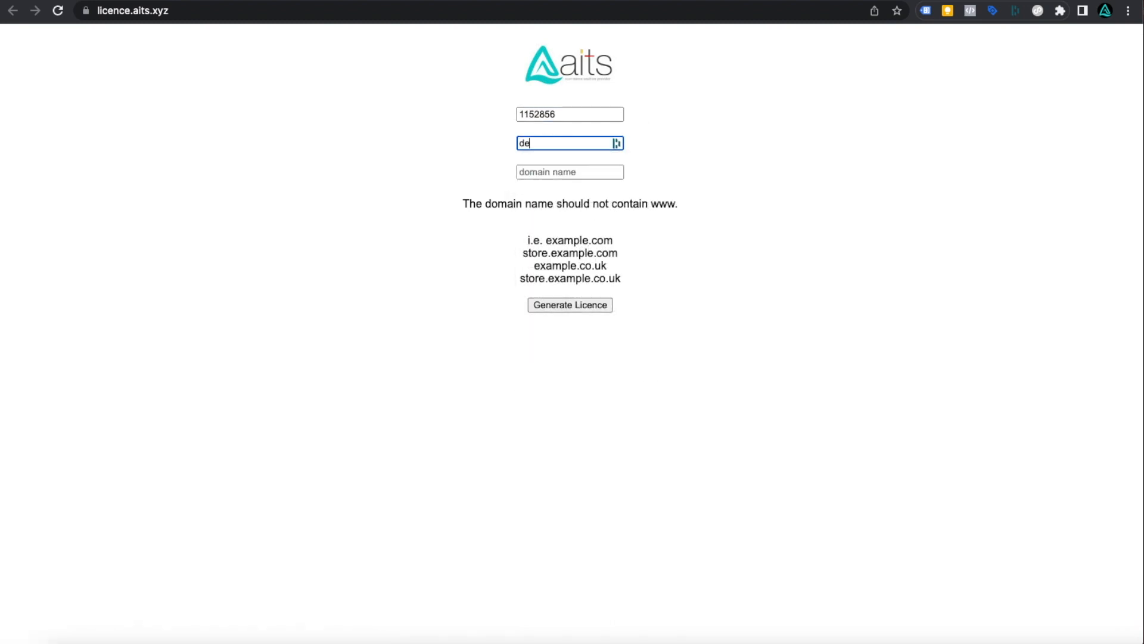
{"action": "type", "text": "mo.aits.xyz"}
{"action": "key", "text": "Tab"}
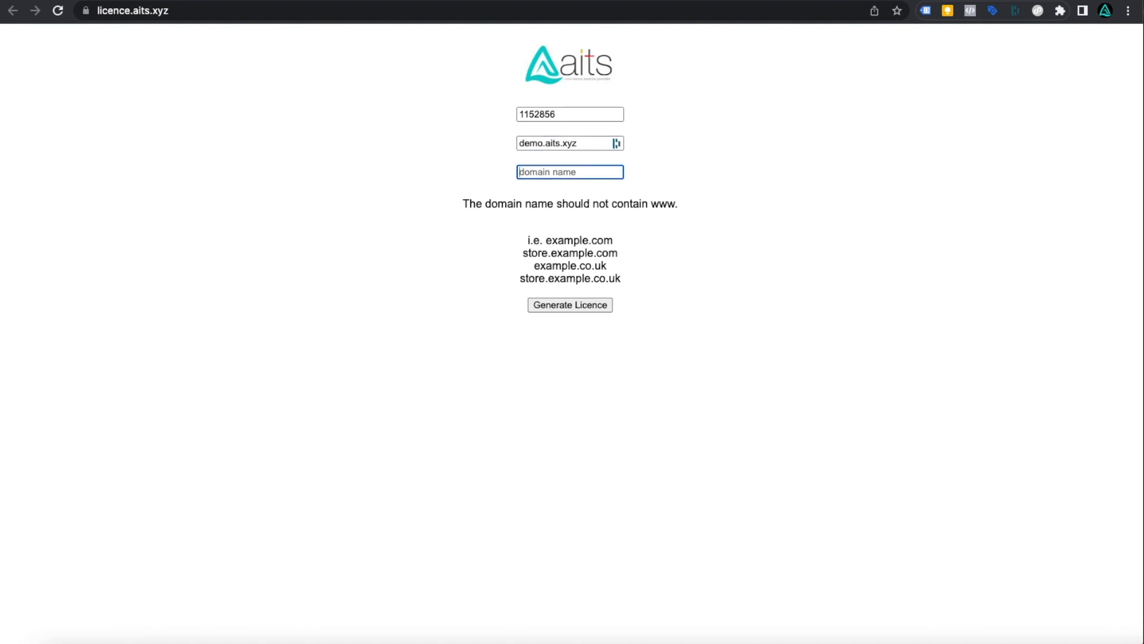
{"action": "type", "text": "aits.xyz"}
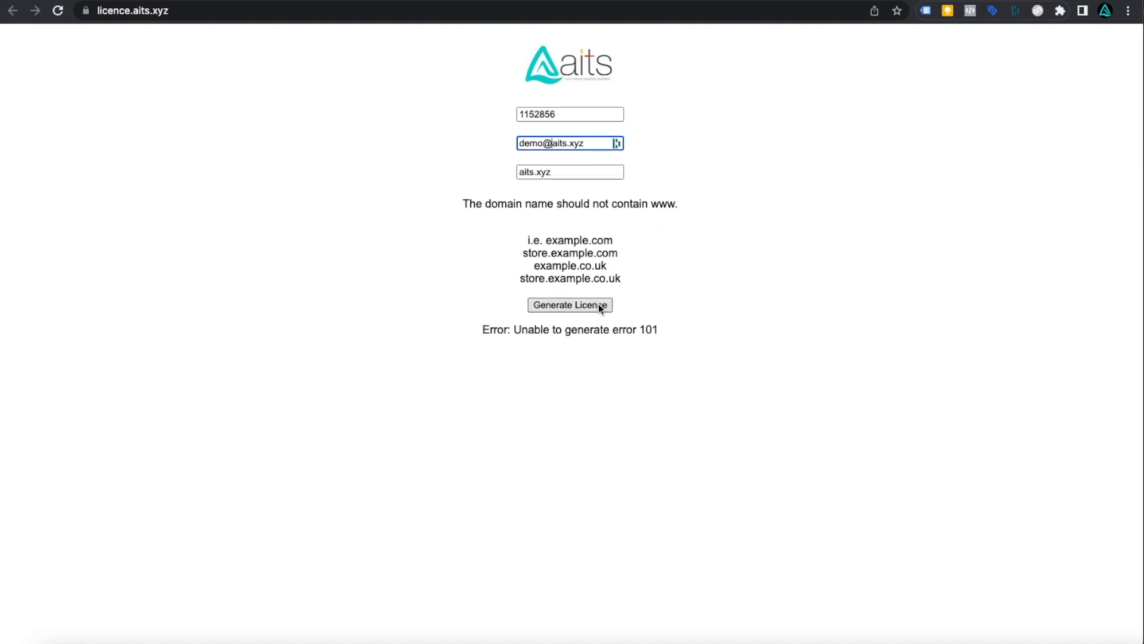
{"action": "left_click", "coordinate": [599, 305]}
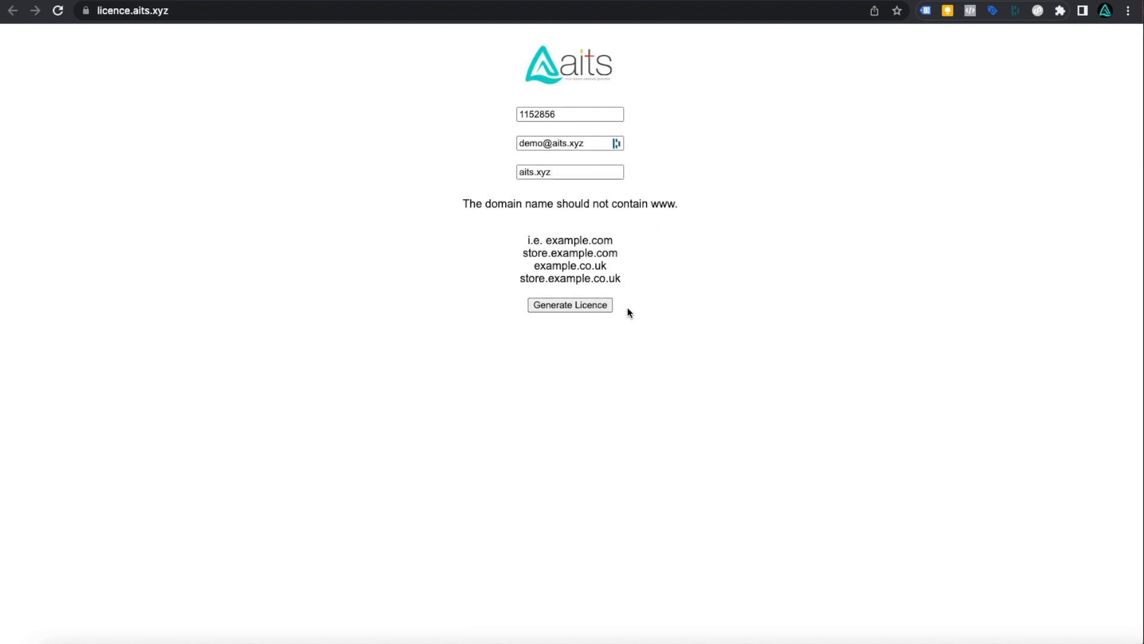
- Copy the generated licence key and return to the OpenCart licence key field
{"action": "left_click_drag", "start_coordinate": [469, 129], "coordinate": [670, 130]}
{"action": "right_click", "coordinate": [640, 125]}
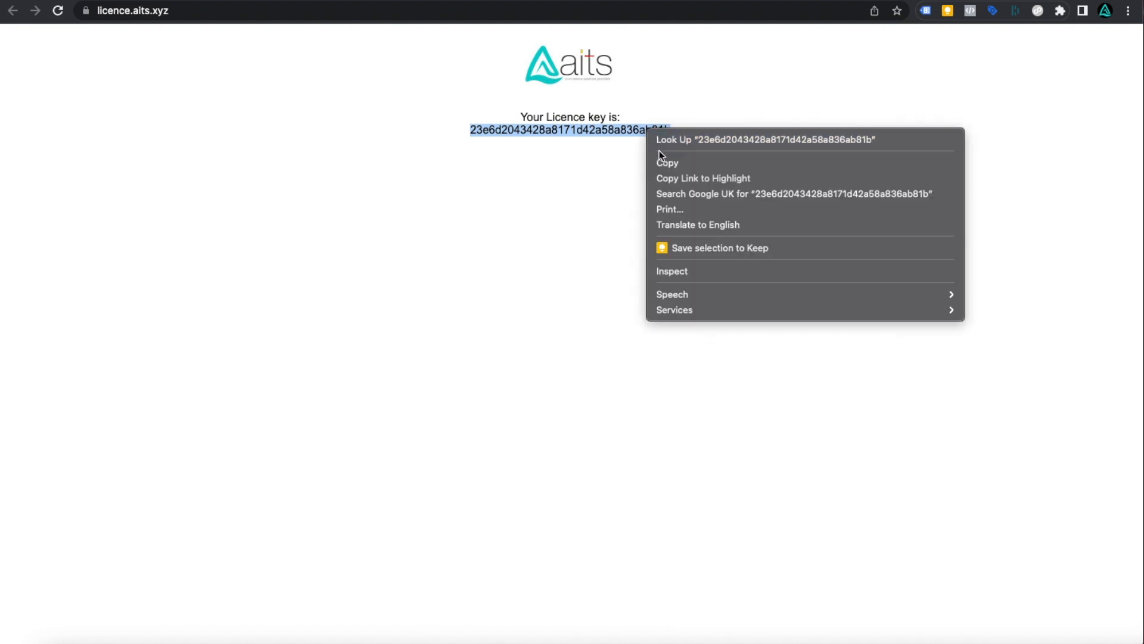
{"action": "left_click", "coordinate": [661, 161]}
{"action": "left_click", "coordinate": [539, 219]}
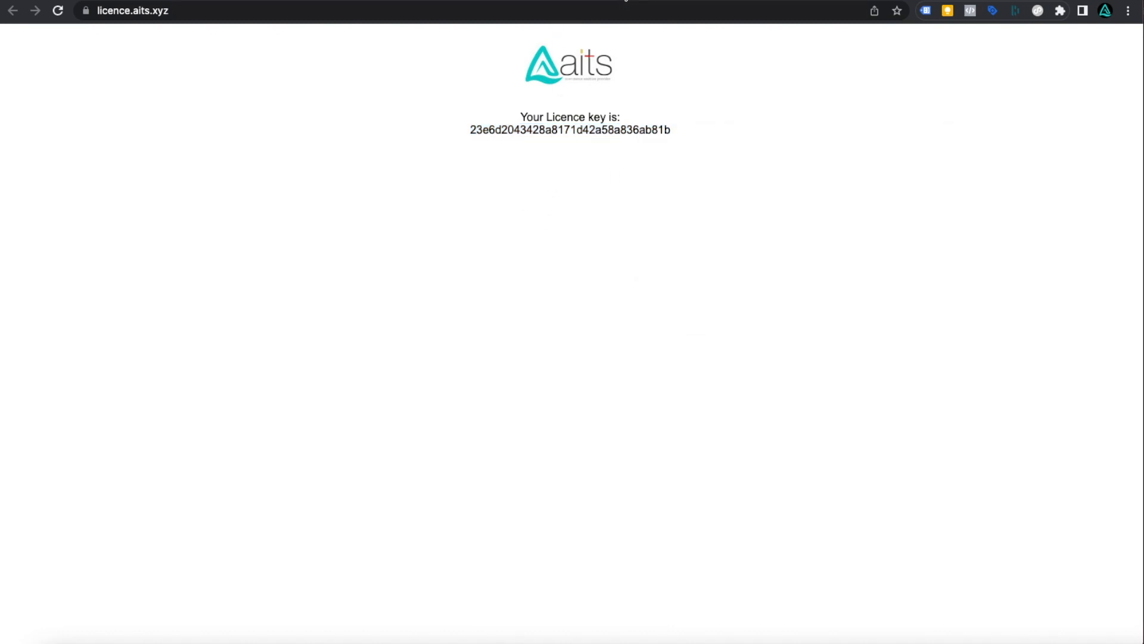
{"action": "left_click", "coordinate": [622, 1]}
{"action": "left_click", "coordinate": [442, 186]}
- Paste the licence key into the licence field and submit it to activate Tag Manager
{"action": "right_click", "coordinate": [438, 184]}
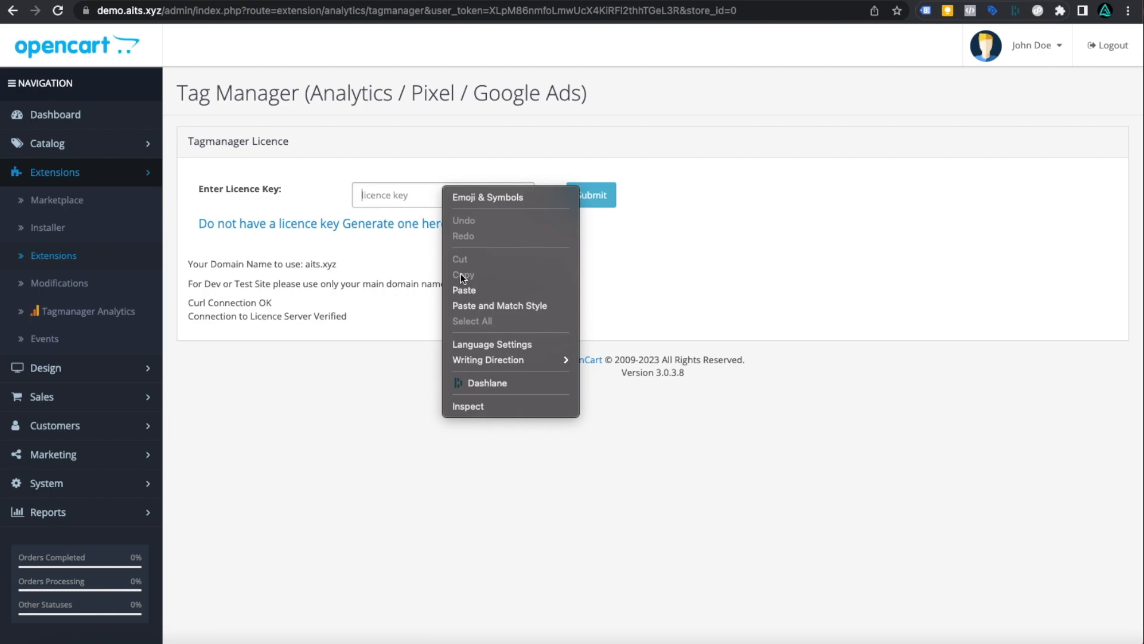
{"action": "left_click", "coordinate": [462, 285]}
{"action": "left_click", "coordinate": [583, 196]}
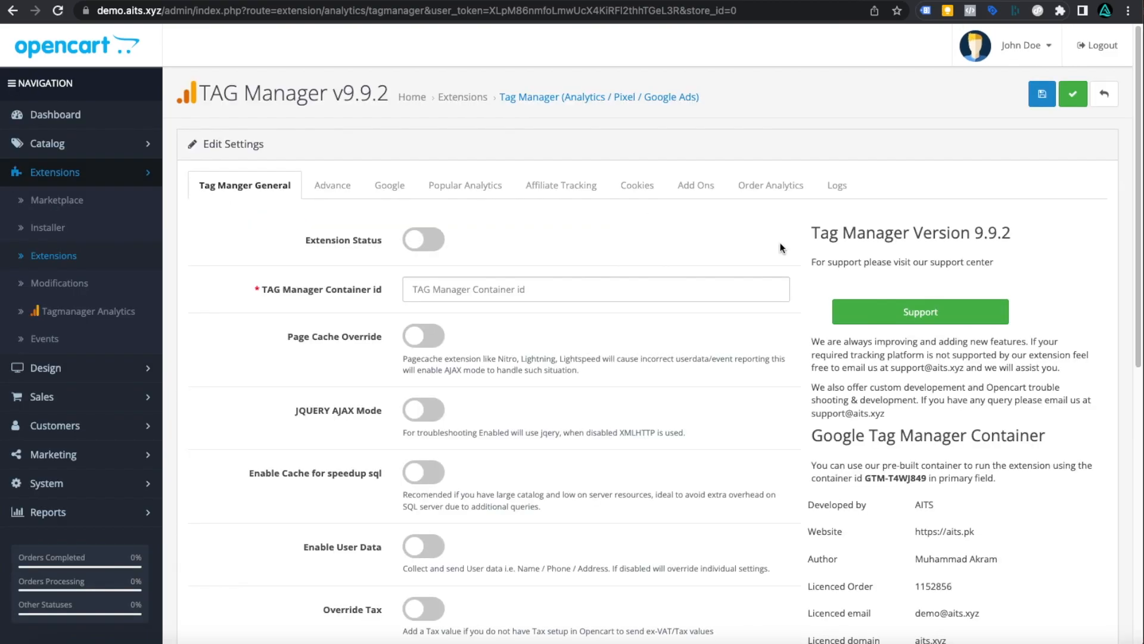
{"action": "scroll", "coordinate": [735, 337], "scroll_direction": "down", "scroll_amount": 6}
{"action": "scroll", "coordinate": [735, 337], "scroll_direction": "up", "scroll_amount": 6}
{"action": "scroll", "coordinate": [937, 410], "scroll_direction": "down", "scroll_amount": 1}
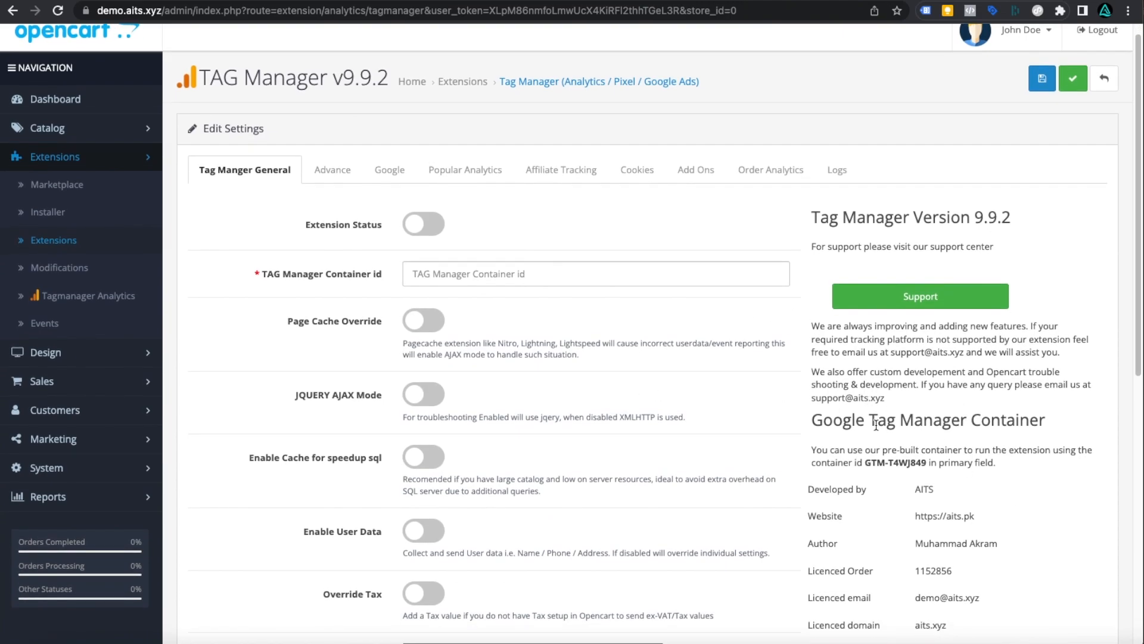
- Enter GTM-T4WJ849 as the Tag Manager Container id and save the settings
{"action": "left_click_drag", "start_coordinate": [864, 463], "coordinate": [927, 464]}
{"action": "right_click", "coordinate": [908, 463]}
{"action": "left_click", "coordinate": [920, 487]}
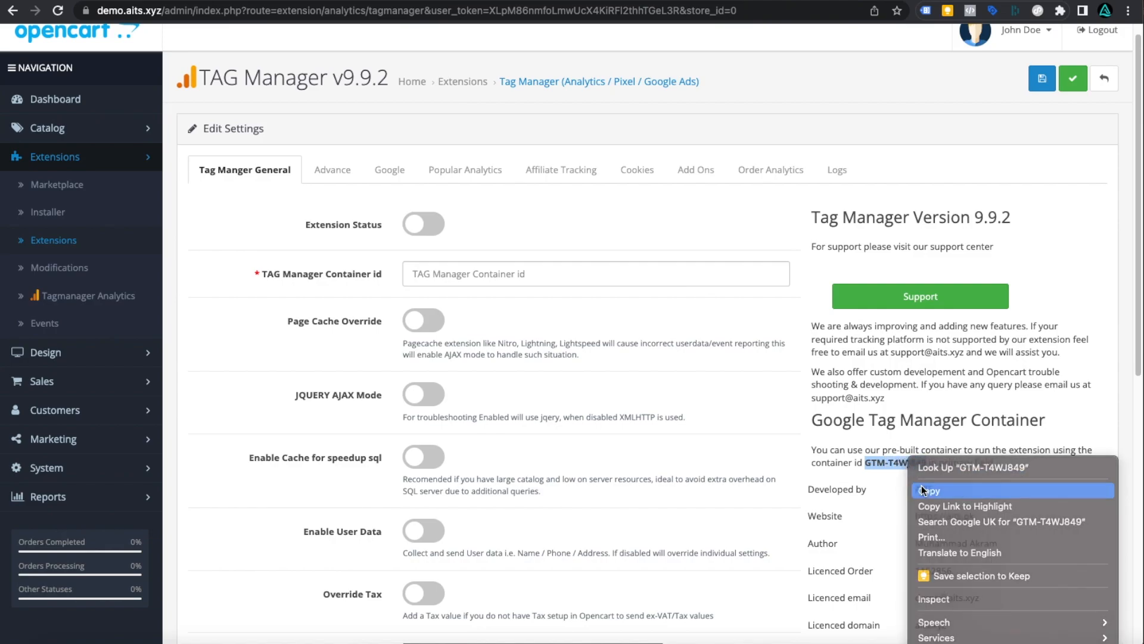
{"action": "right_click", "coordinate": [480, 269]}
{"action": "left_click", "coordinate": [523, 372]}
{"action": "left_click", "coordinate": [1071, 80]}
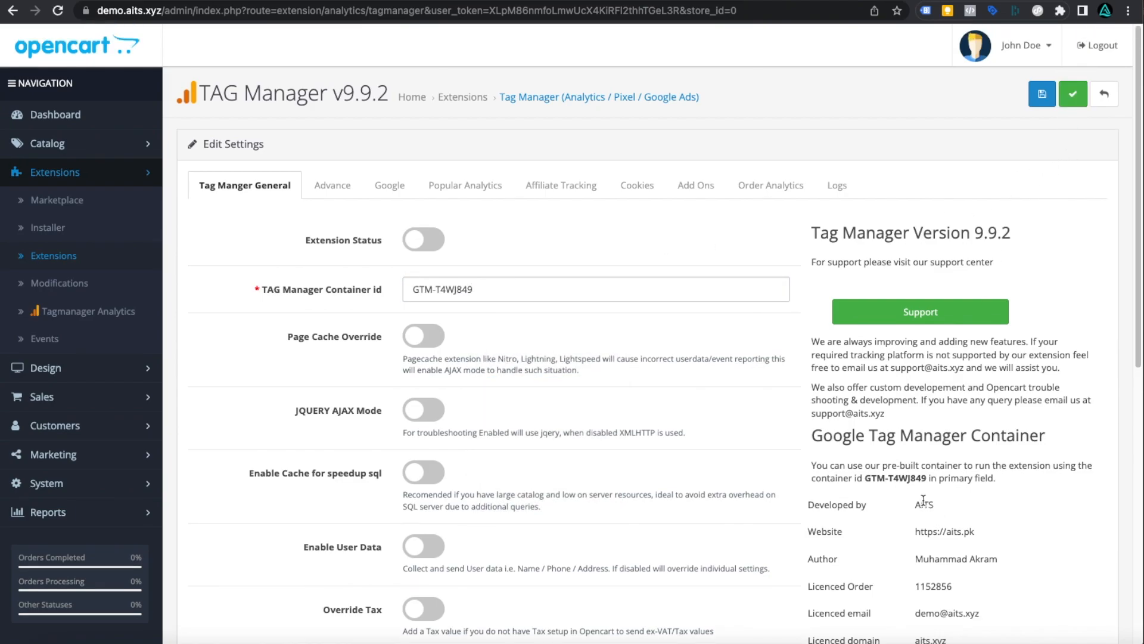
{"action": "left_click_drag", "start_coordinate": [475, 289], "coordinate": [409, 291]}
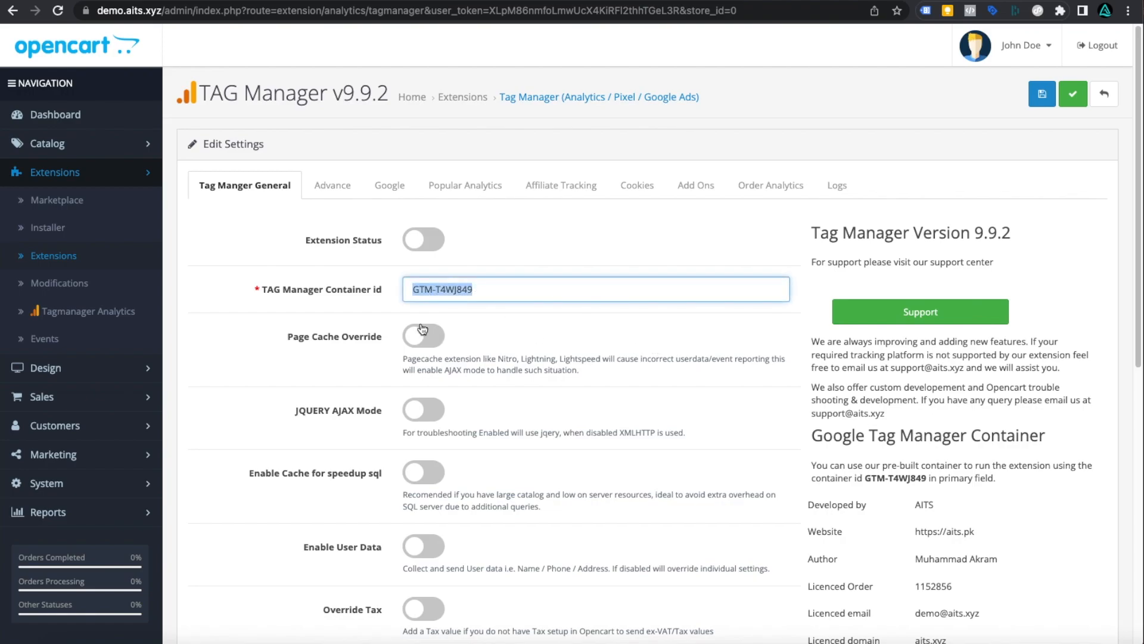
{"action": "left_click", "coordinate": [412, 290]}
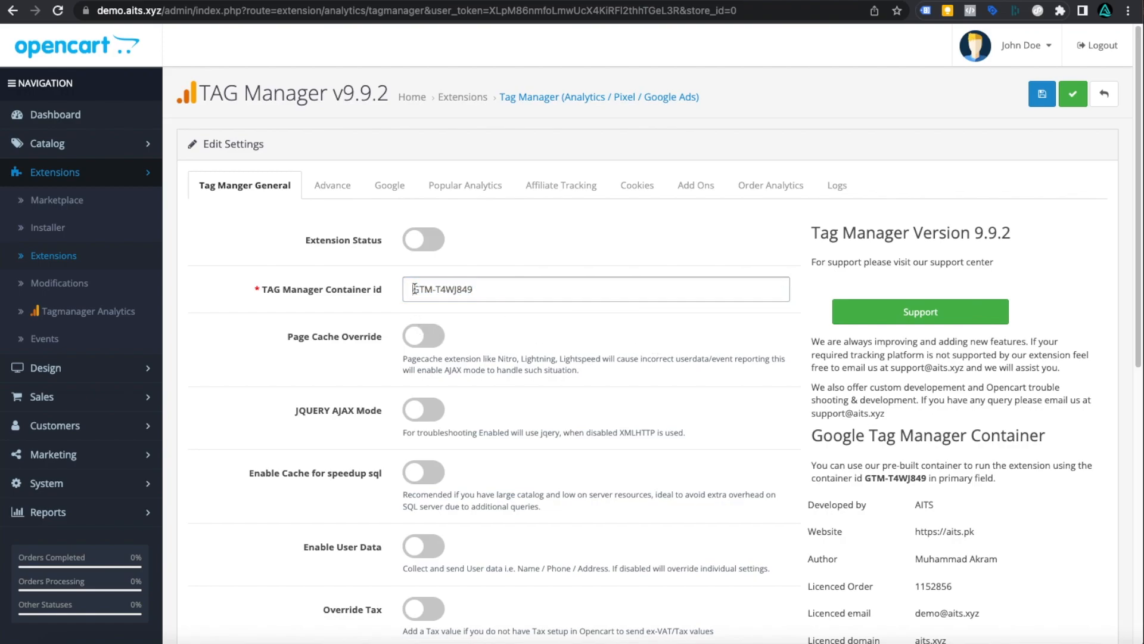
{"action": "left_click_drag", "start_coordinate": [413, 289], "coordinate": [497, 287]}
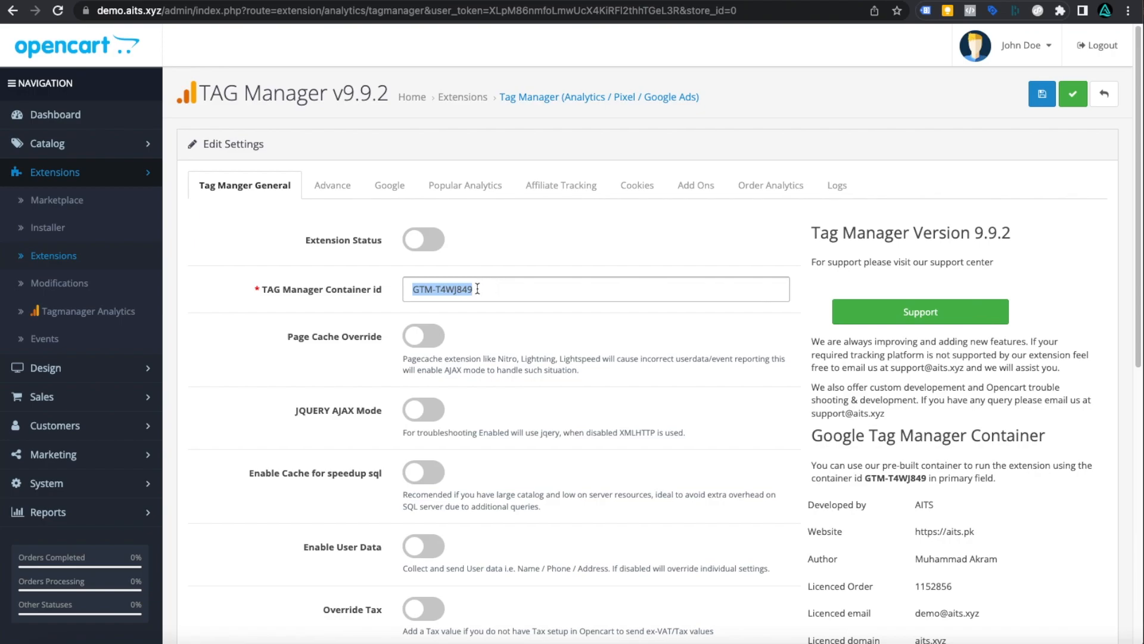
{"action": "triple_click", "coordinate": [477, 289]}
- Switch on Extension Status and Page Cache Override on the General tab
{"action": "left_click", "coordinate": [424, 239]}
{"action": "scroll", "coordinate": [596, 301], "scroll_direction": "down", "scroll_amount": 2}
{"action": "scroll", "coordinate": [570, 302], "scroll_direction": "down", "scroll_amount": 2}
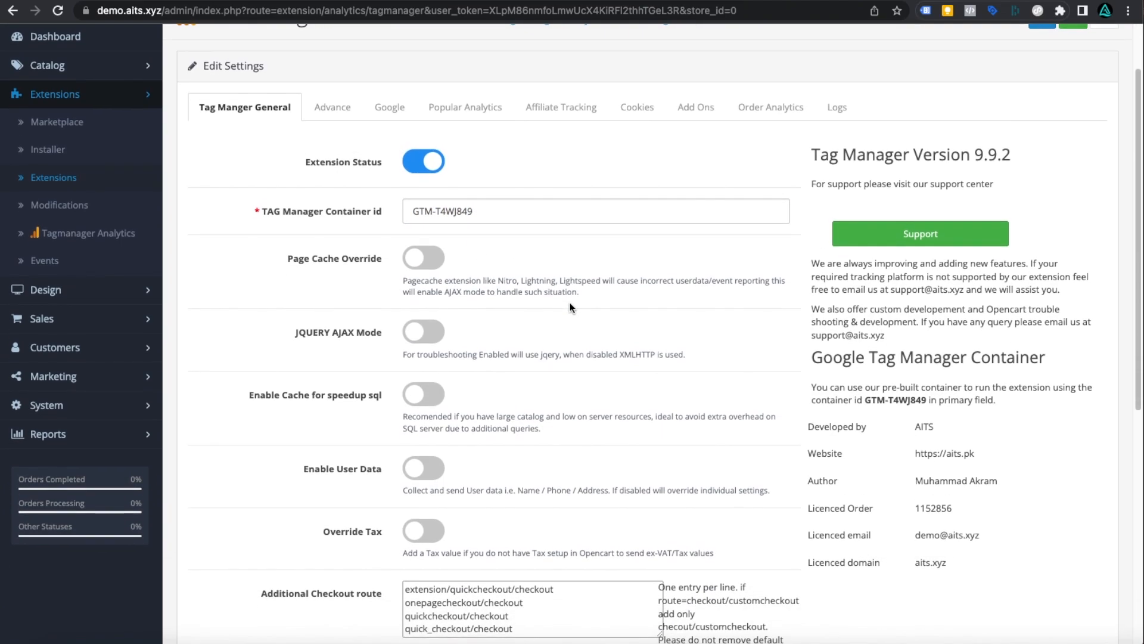
{"action": "scroll", "coordinate": [568, 303], "scroll_direction": "down", "scroll_amount": 7}
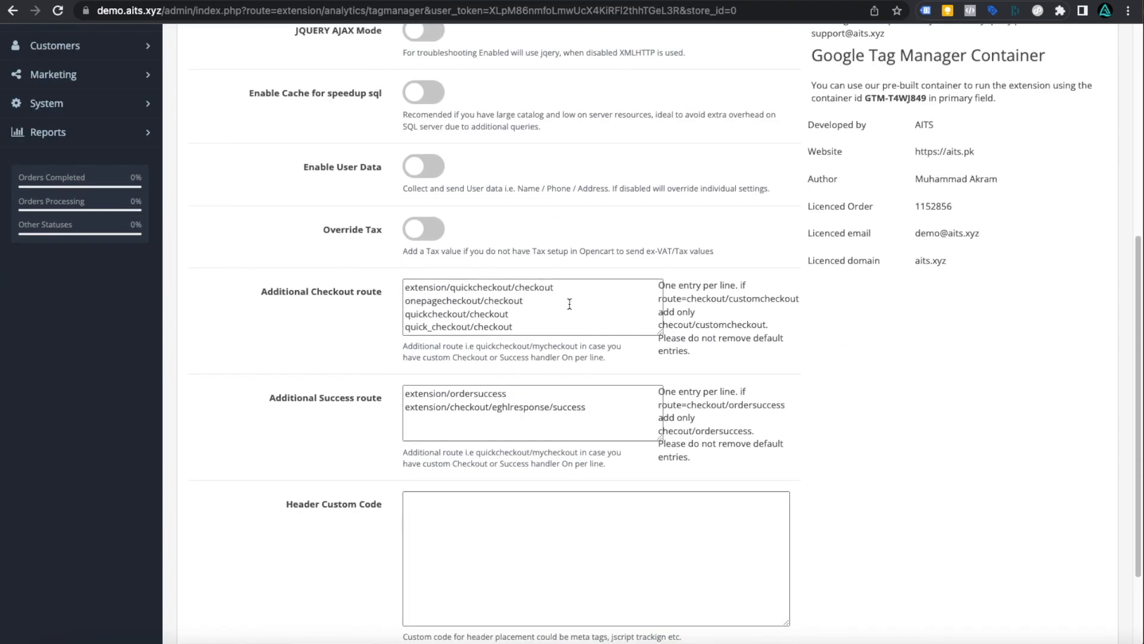
{"action": "scroll", "coordinate": [568, 305], "scroll_direction": "up", "scroll_amount": 9}
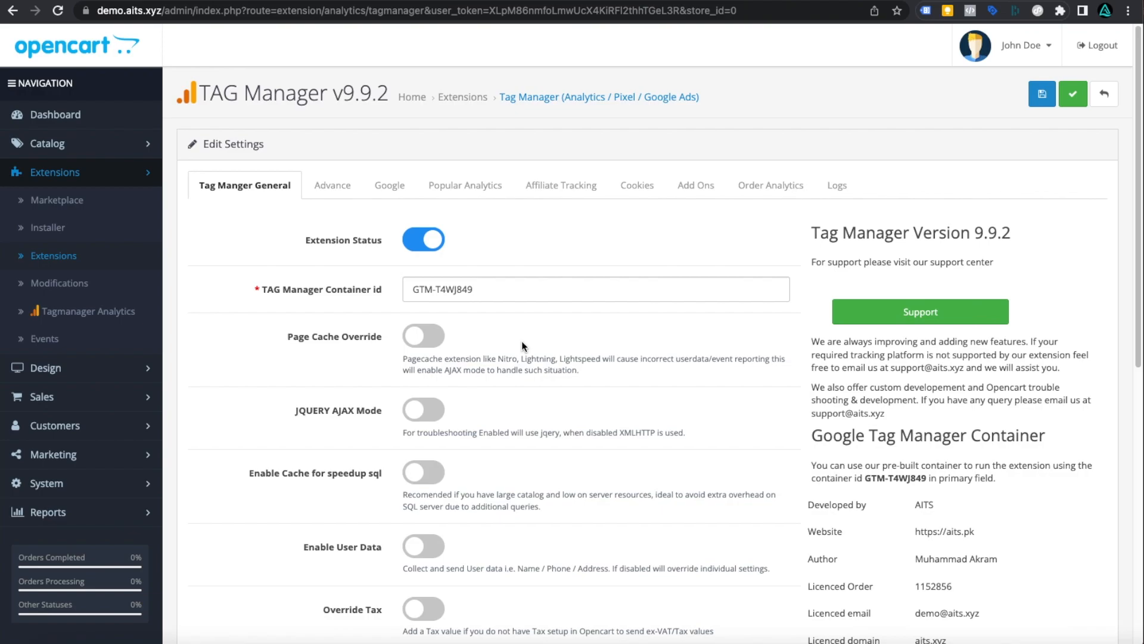
{"action": "left_click", "coordinate": [418, 344]}
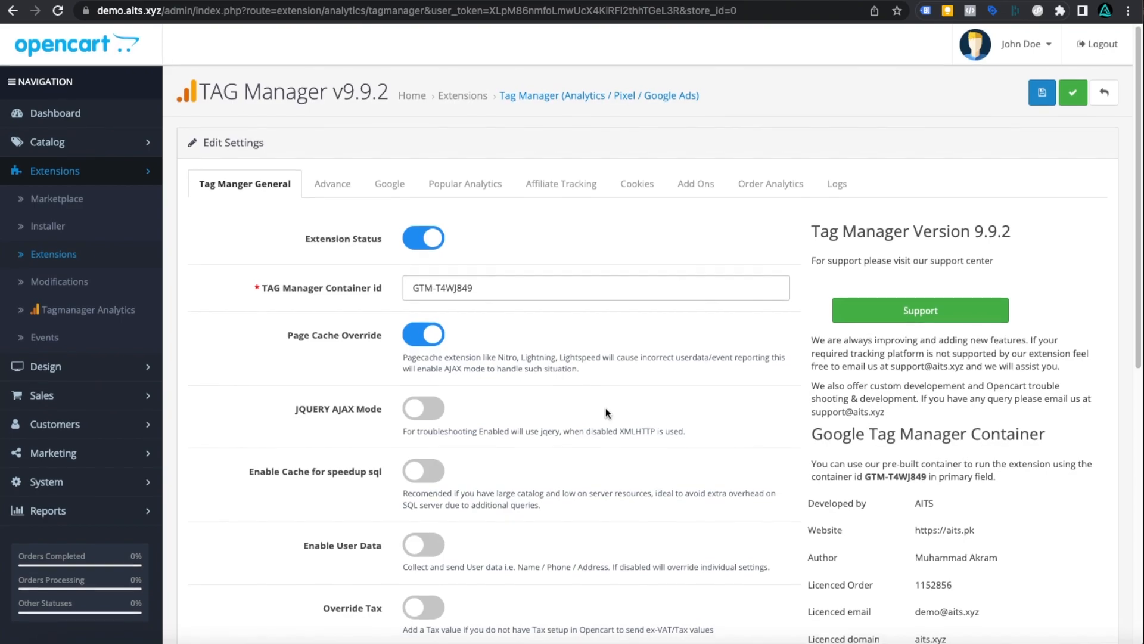
- Switch on the Enable Cache for speedup sql toggle
{"action": "scroll", "coordinate": [606, 408], "scroll_direction": "down", "scroll_amount": 3}
{"action": "scroll", "coordinate": [606, 408], "scroll_direction": "down", "scroll_amount": 1}
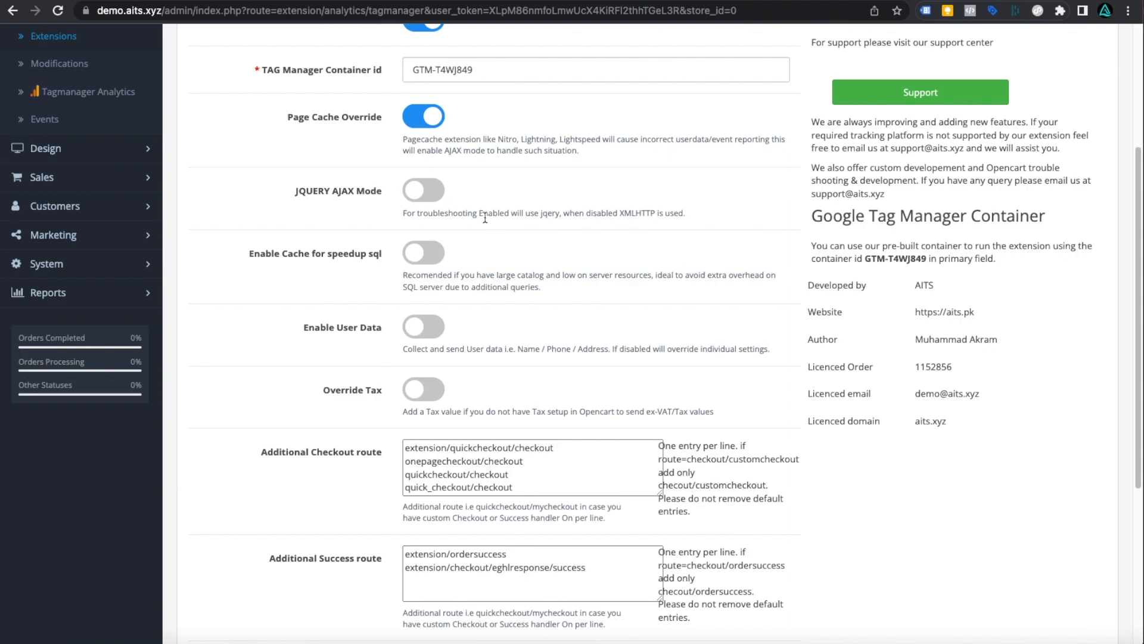
{"action": "scroll", "coordinate": [451, 219], "scroll_direction": "up", "scroll_amount": 1}
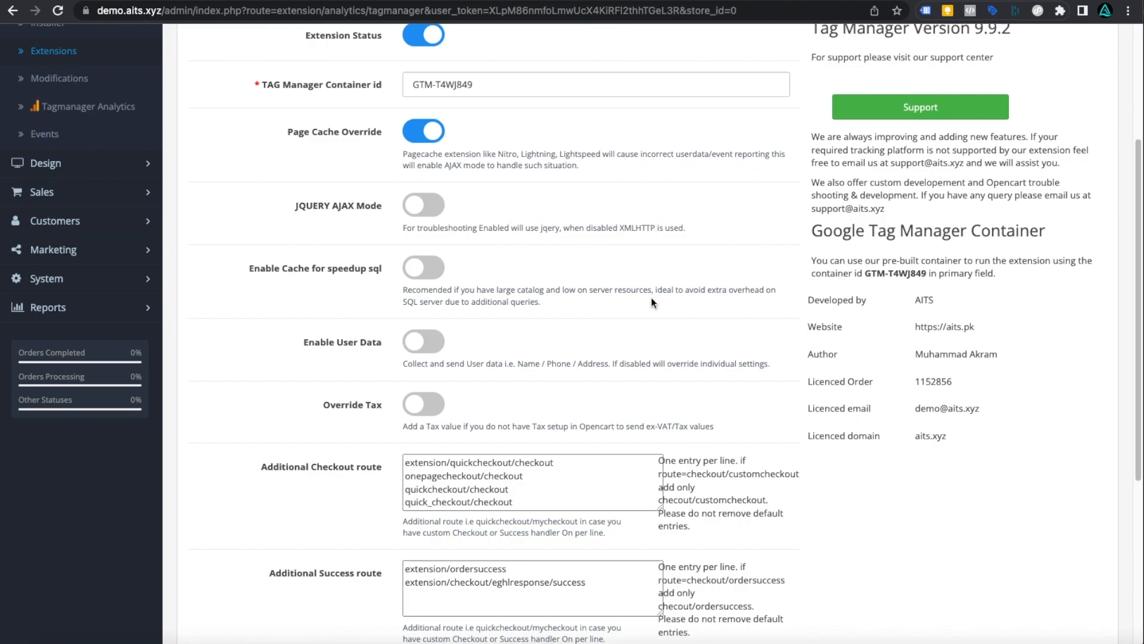
{"action": "left_click_drag", "start_coordinate": [620, 227], "coordinate": [653, 228]}
{"action": "scroll", "coordinate": [636, 272], "scroll_direction": "up", "scroll_amount": 3}
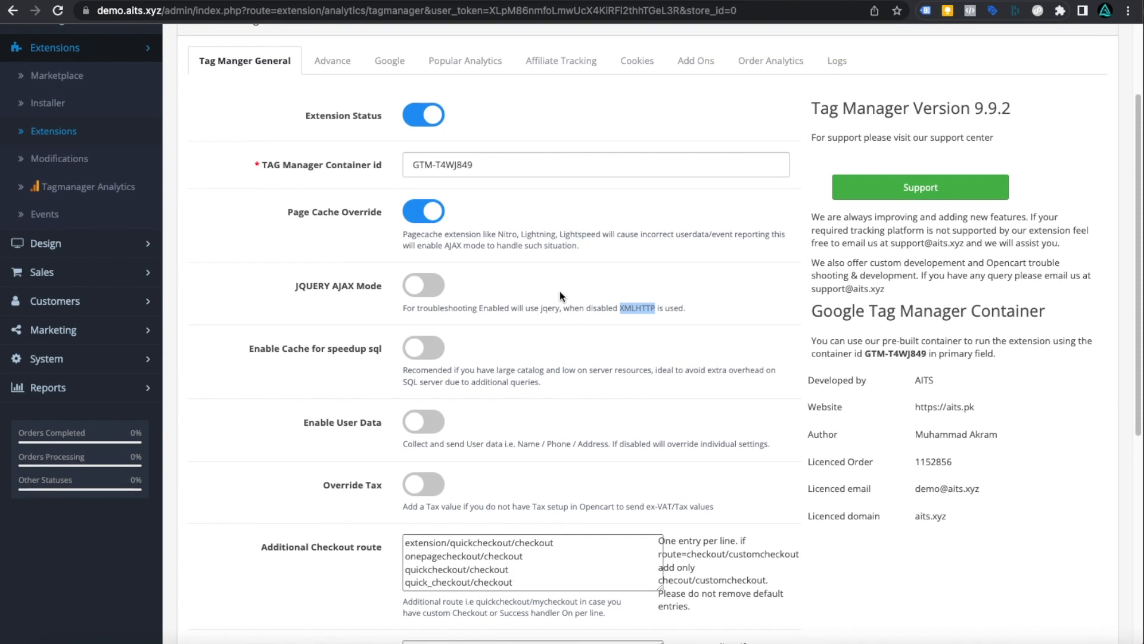
{"action": "scroll", "coordinate": [584, 375], "scroll_direction": "down", "scroll_amount": 2}
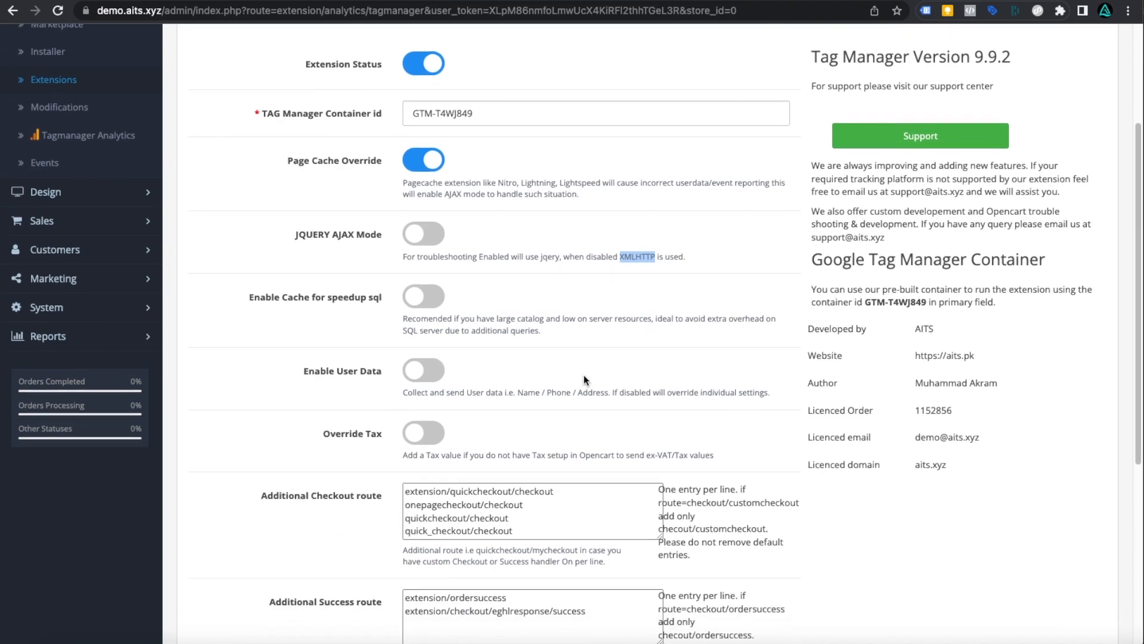
{"action": "left_click", "coordinate": [422, 296]}
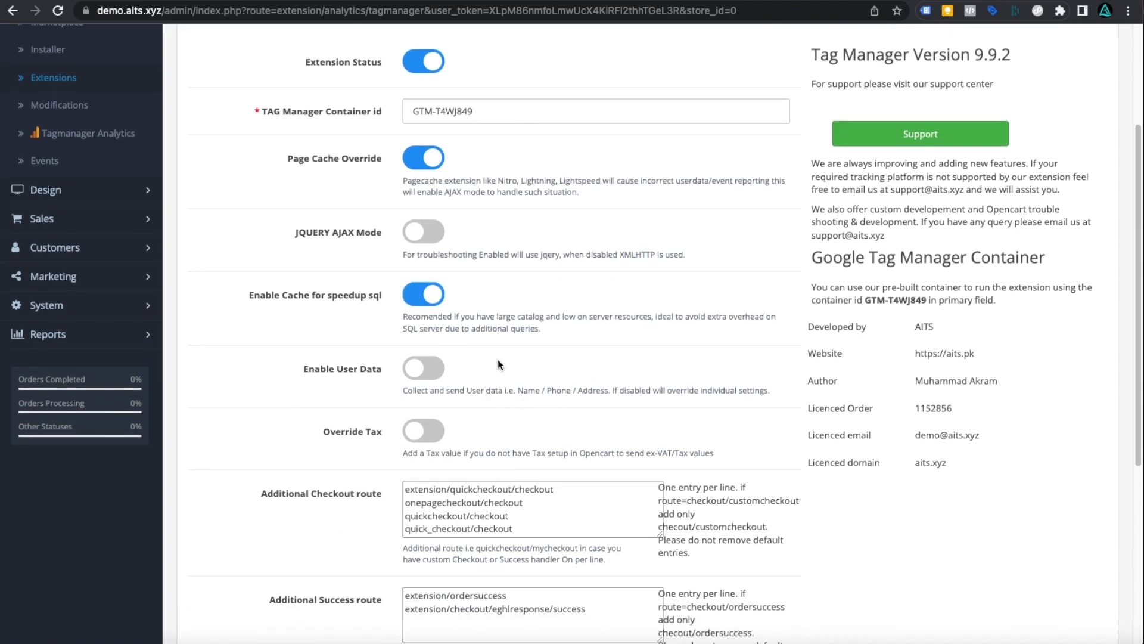
- Review the Enable Cache and Enable User Data descriptions further down the settings
{"action": "scroll", "coordinate": [498, 359], "scroll_direction": "down", "scroll_amount": 2}
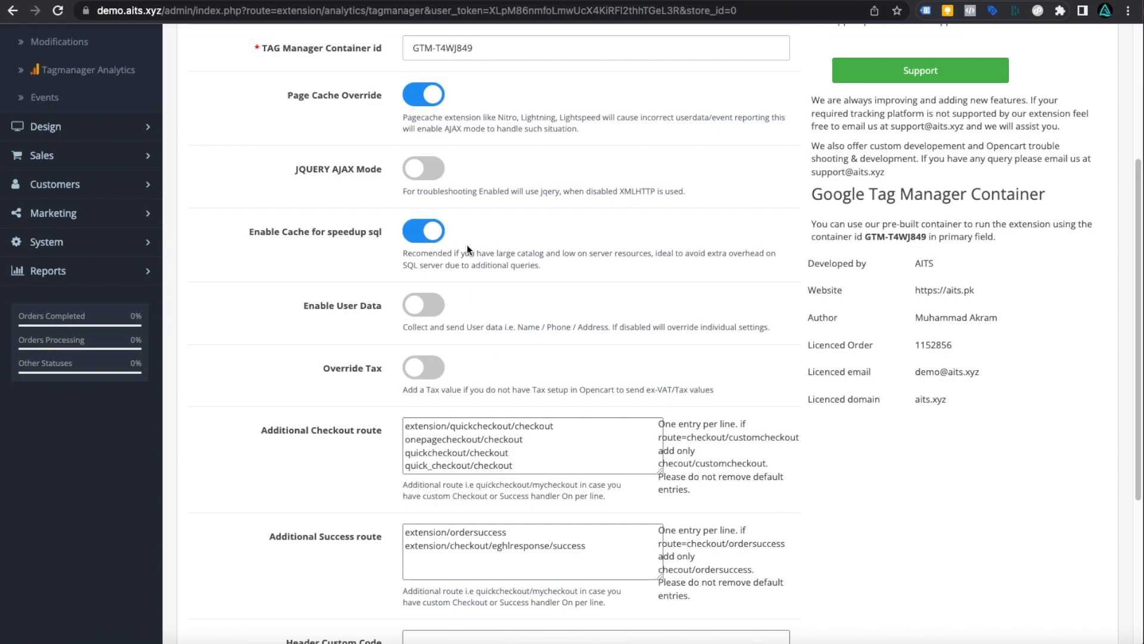
{"action": "double_click", "coordinate": [435, 253]}
{"action": "triple_click", "coordinate": [435, 253]}
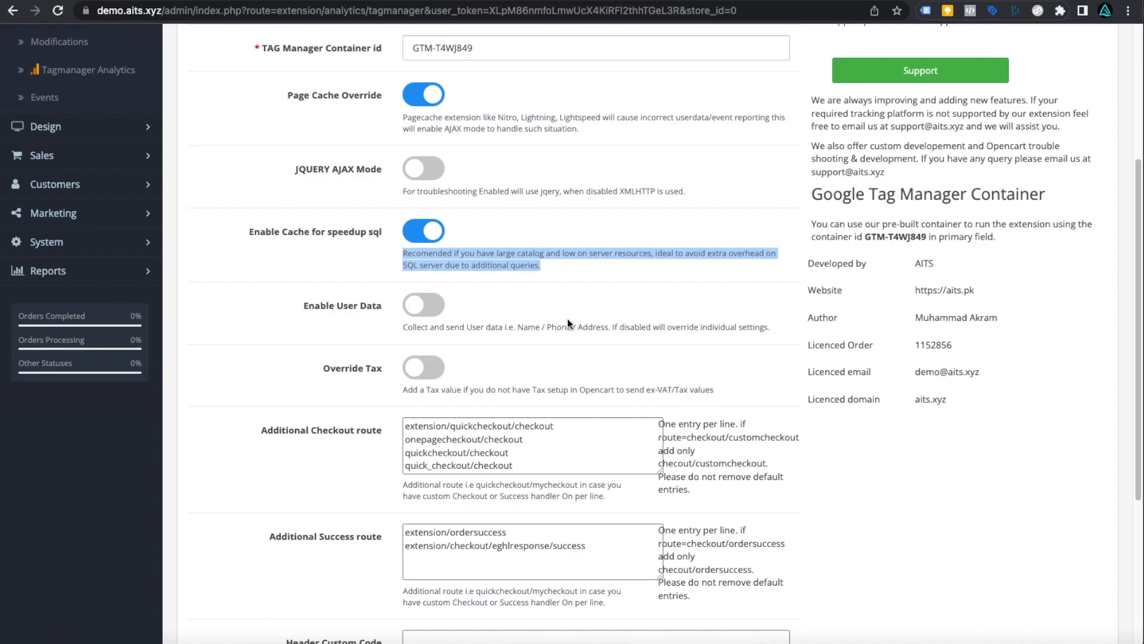
{"action": "scroll", "coordinate": [567, 321], "scroll_direction": "down", "scroll_amount": 1}
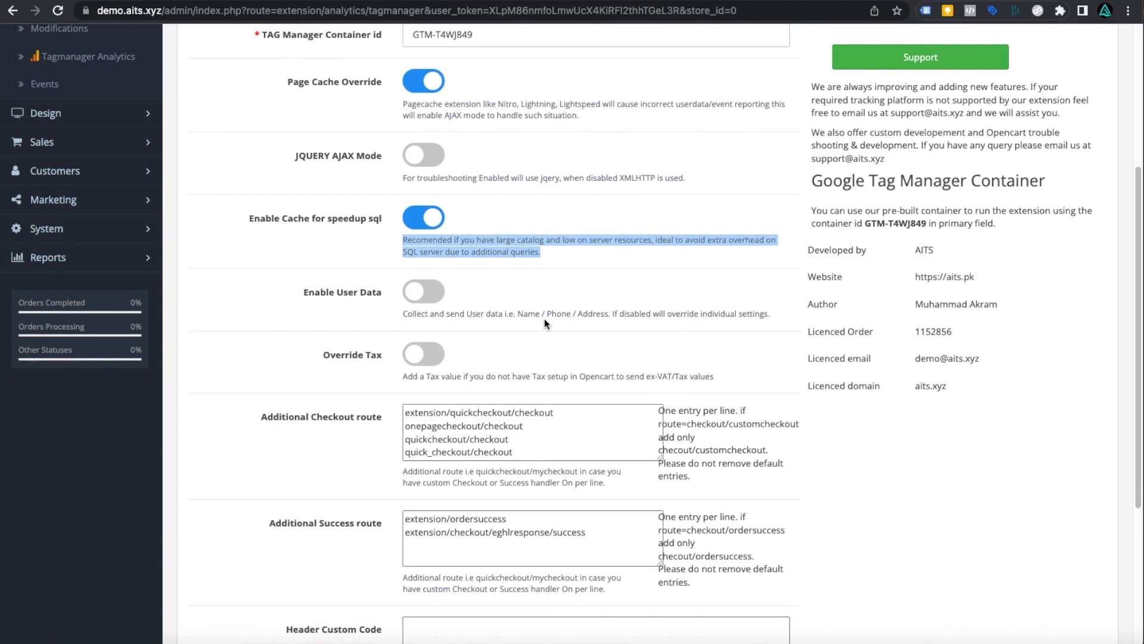
{"action": "triple_click", "coordinate": [537, 314]}
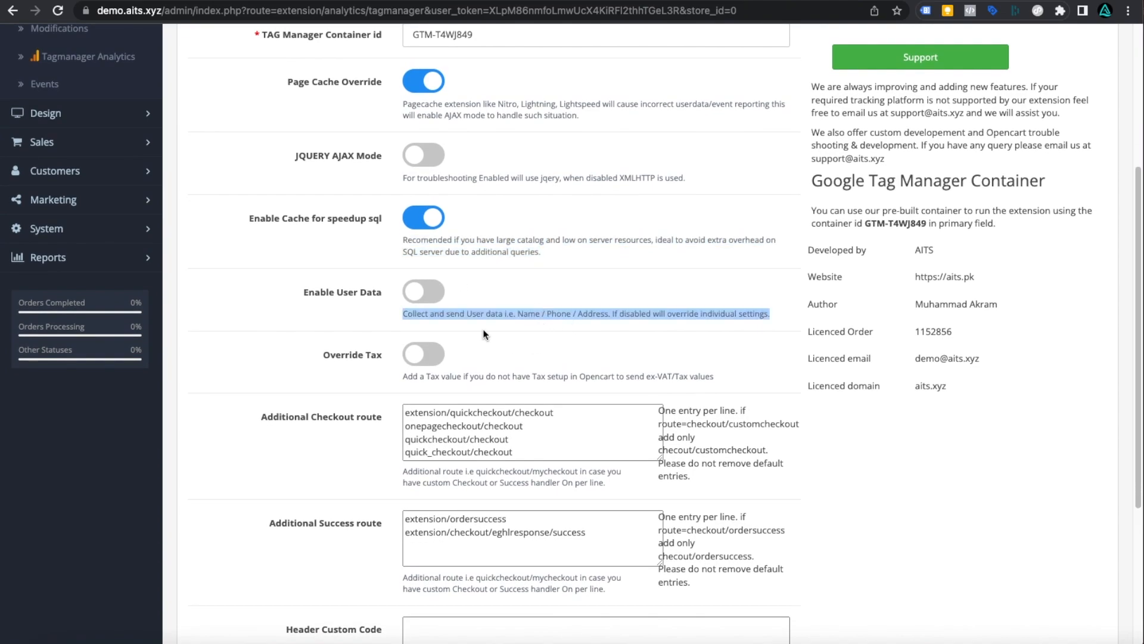
{"action": "left_click_drag", "start_coordinate": [302, 283], "coordinate": [383, 296]}
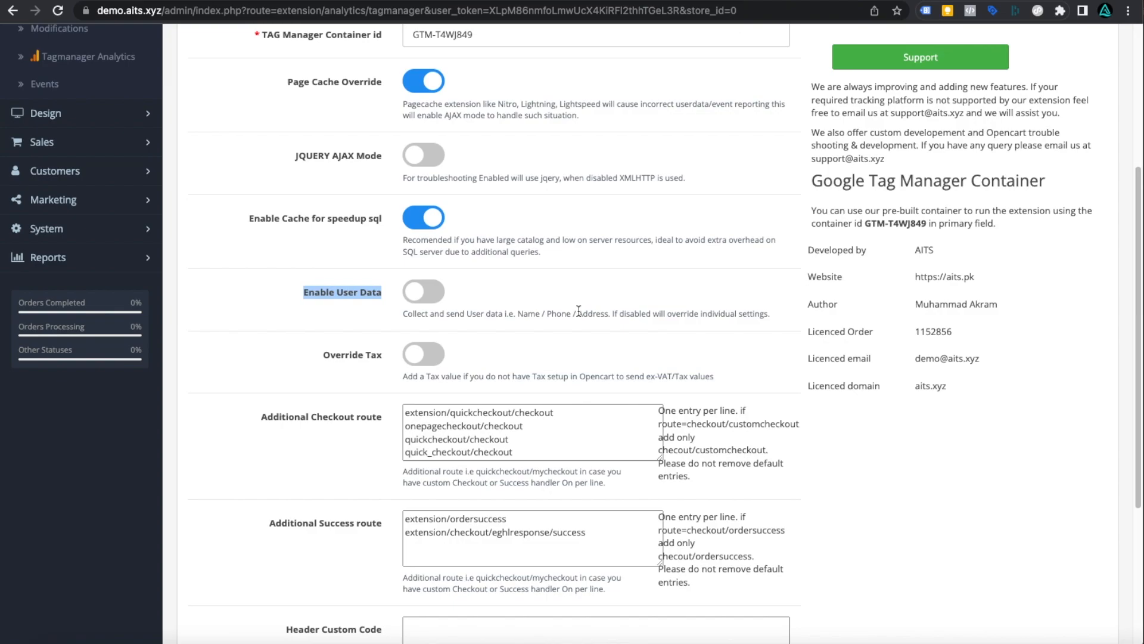
- Switch on the Enable User Data toggle
{"action": "left_click", "coordinate": [435, 295]}
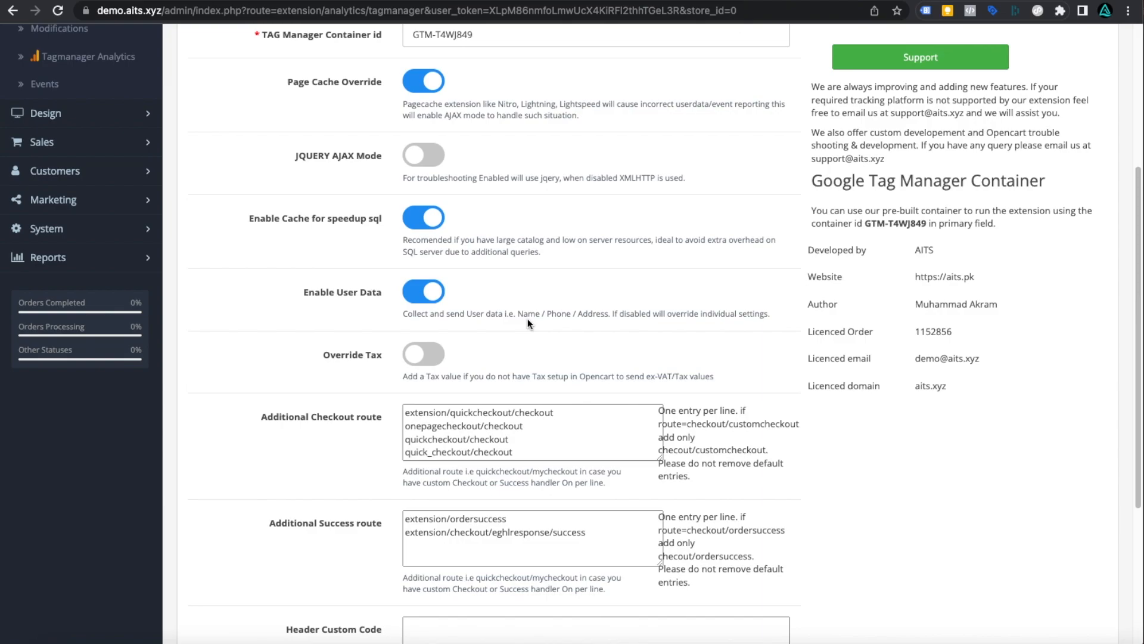
{"action": "scroll", "coordinate": [527, 319], "scroll_direction": "up", "scroll_amount": 1}
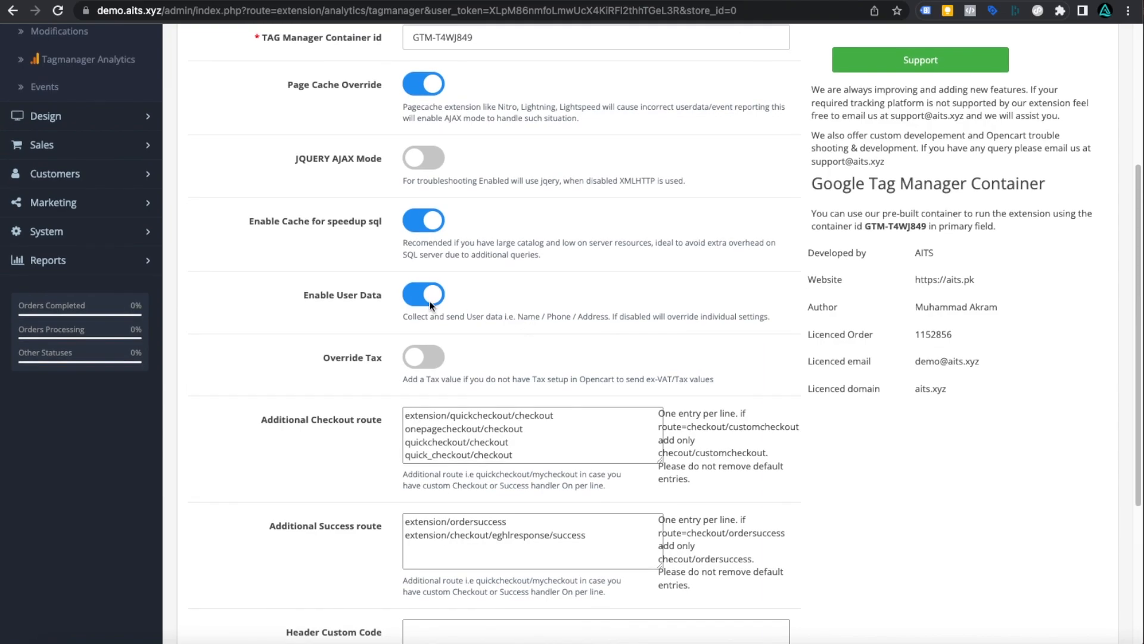
{"action": "scroll", "coordinate": [517, 376], "scroll_direction": "down", "scroll_amount": 2}
{"action": "scroll", "coordinate": [517, 376], "scroll_direction": "down", "scroll_amount": 1}
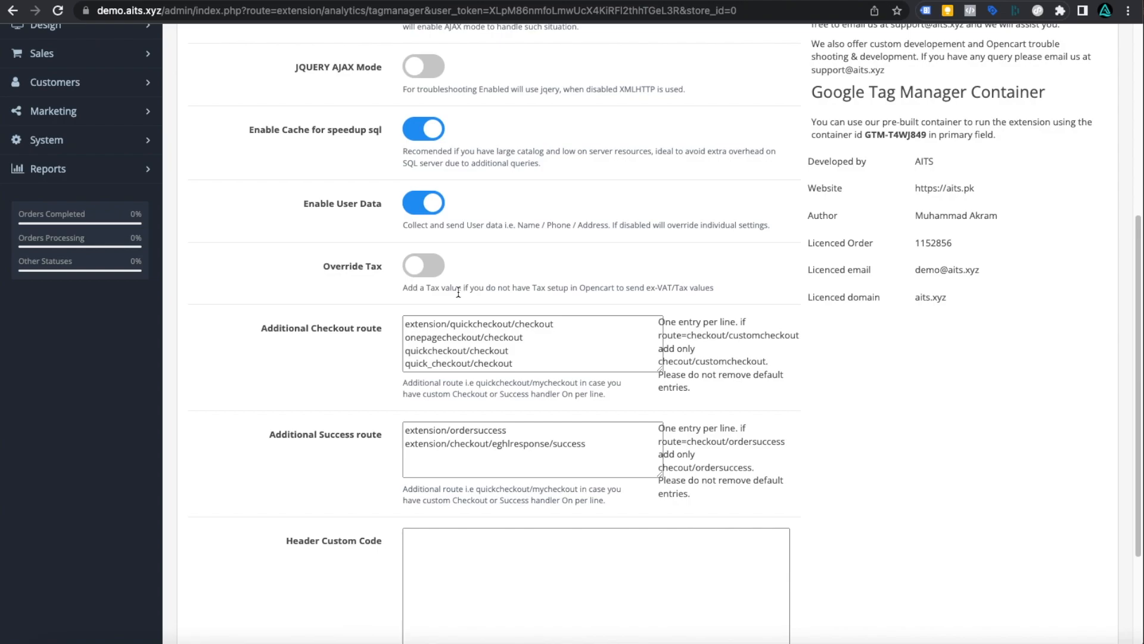
- Try Override Tax with a tax value of 20, then clear it and switch Override Tax off
{"action": "left_click", "coordinate": [425, 266]}
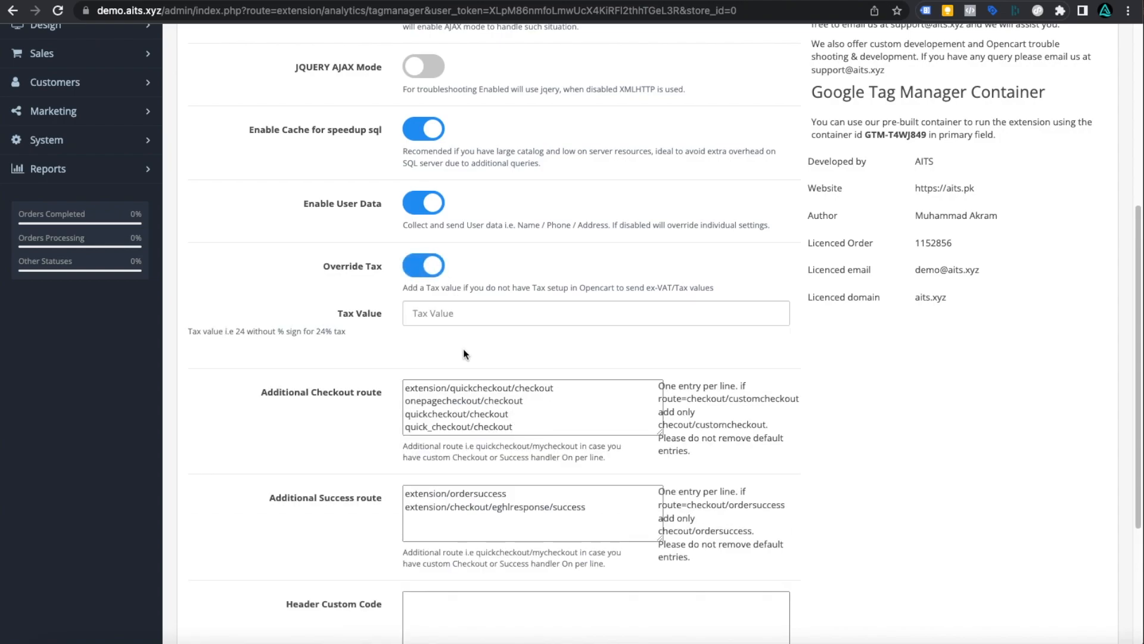
{"action": "left_click", "coordinate": [462, 316]}
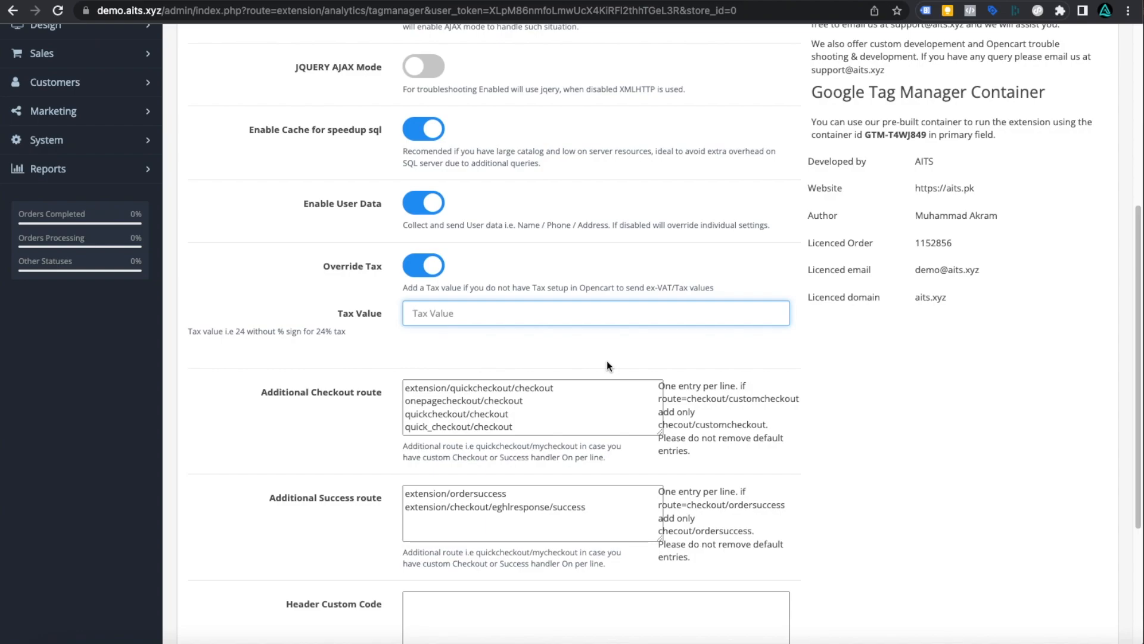
{"action": "type", "text": "20"}
{"action": "double_click", "coordinate": [517, 311]}
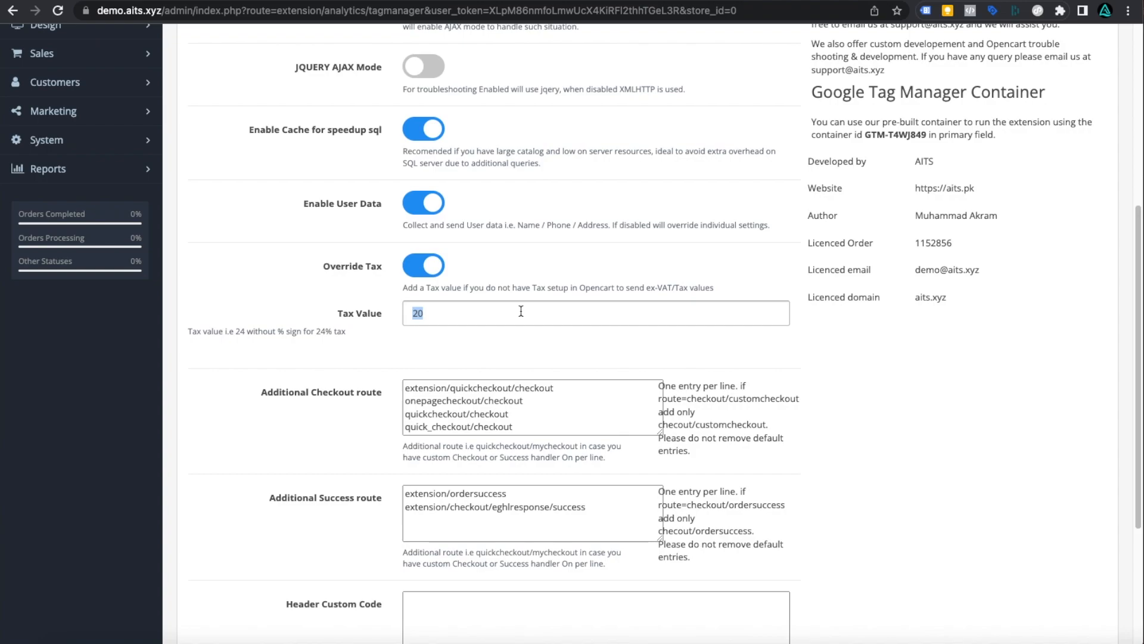
{"action": "key", "text": "BackSpace"}
{"action": "left_click", "coordinate": [421, 275]}
- Look through the remaining settings down to the Header Custom Code box and return to the top
{"action": "scroll", "coordinate": [417, 328], "scroll_direction": "down", "scroll_amount": 1}
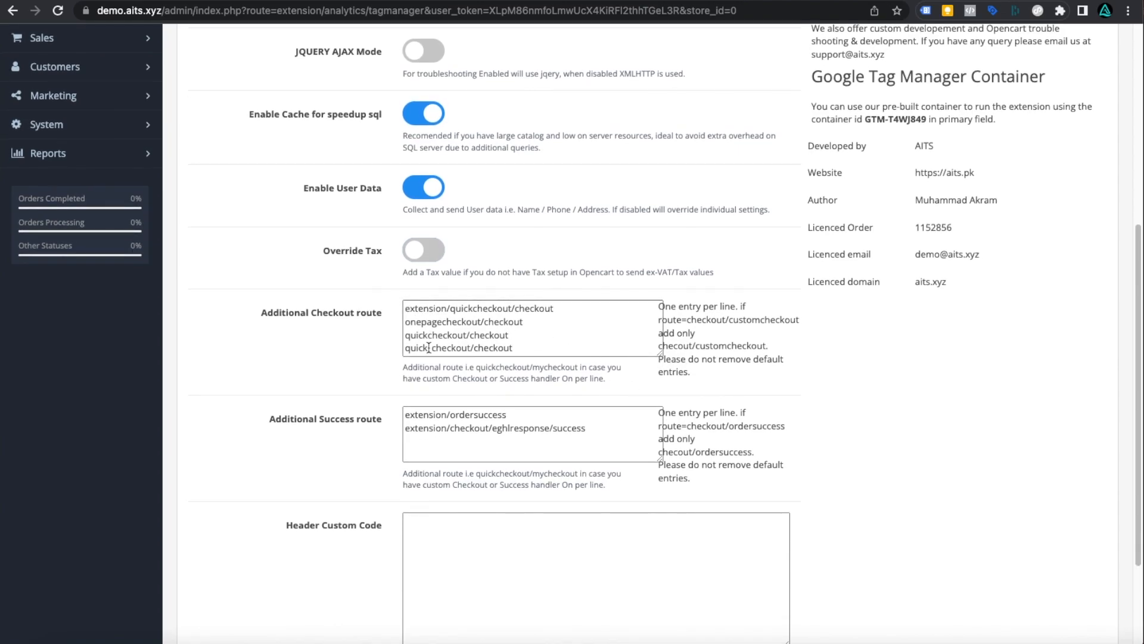
{"action": "scroll", "coordinate": [517, 349], "scroll_direction": "down", "scroll_amount": 2}
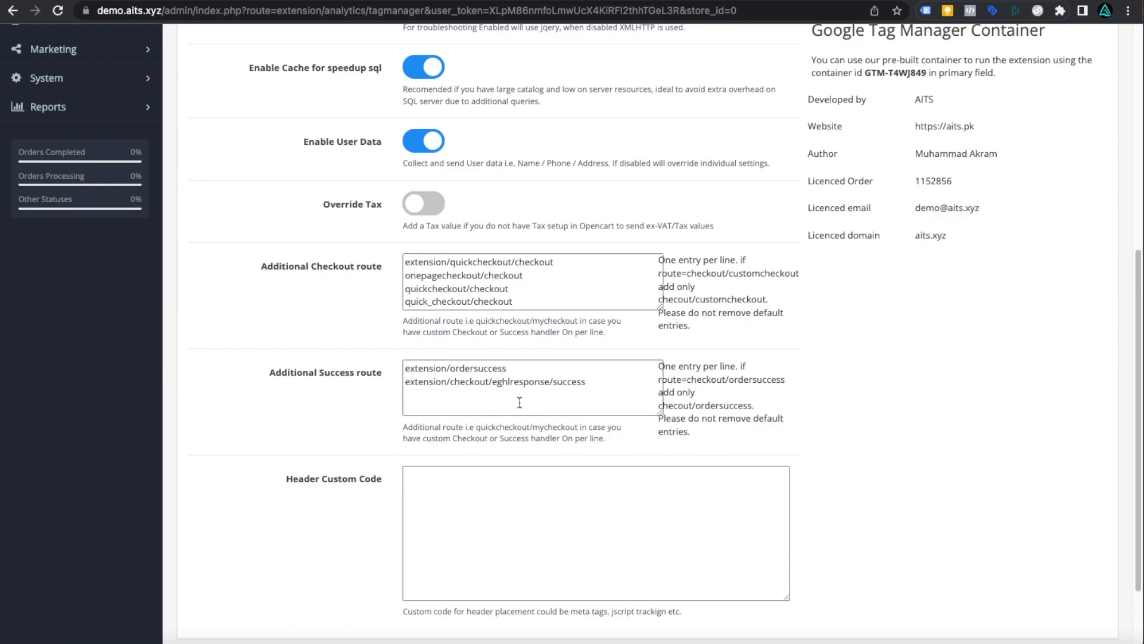
{"action": "scroll", "coordinate": [519, 424], "scroll_direction": "down", "scroll_amount": 3}
{"action": "scroll", "coordinate": [505, 453], "scroll_direction": "up", "scroll_amount": 8}
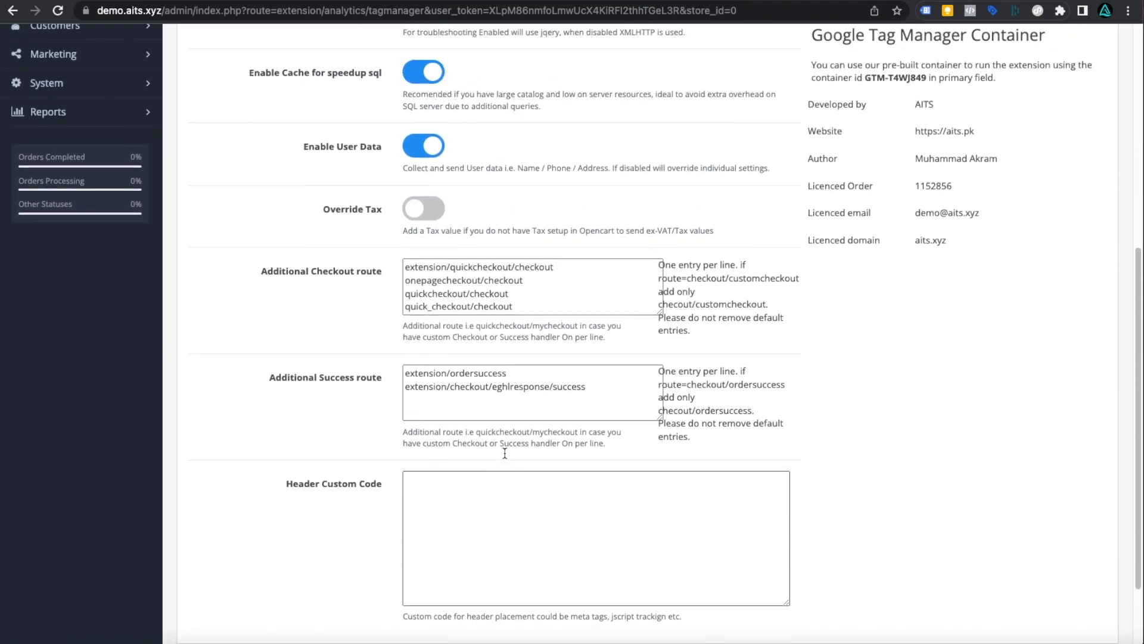
{"action": "scroll", "coordinate": [505, 453], "scroll_direction": "down", "scroll_amount": 6}
{"action": "scroll", "coordinate": [505, 453], "scroll_direction": "down", "scroll_amount": 3}
{"action": "left_click", "coordinate": [502, 464]}
{"action": "scroll", "coordinate": [773, 415], "scroll_direction": "up", "scroll_amount": 6}
{"action": "scroll", "coordinate": [773, 416], "scroll_direction": "up", "scroll_amount": 2}
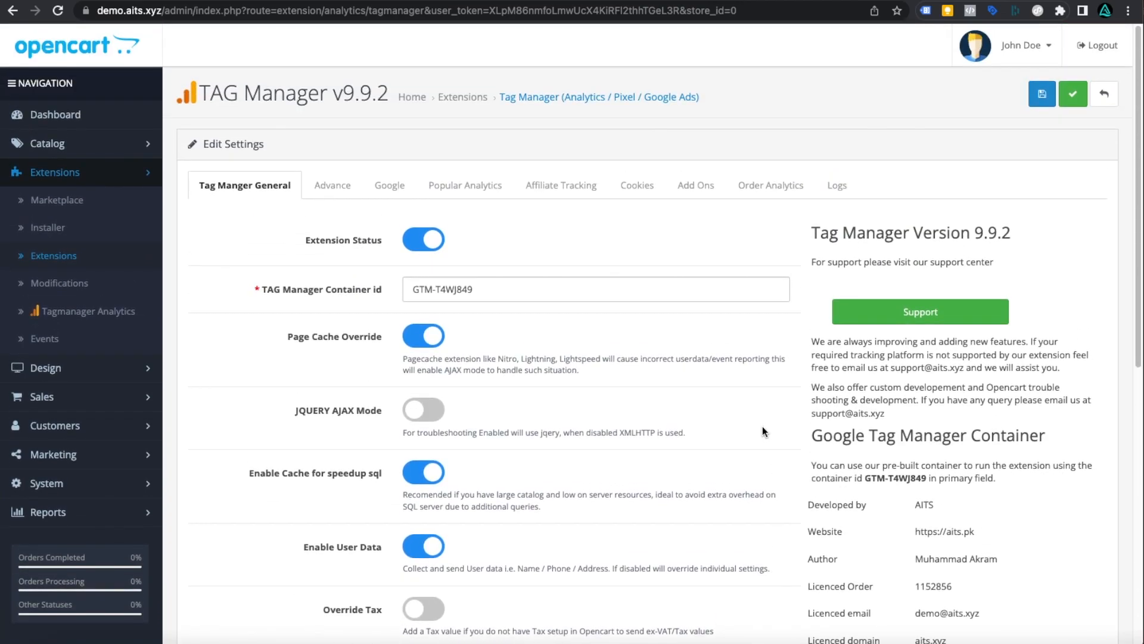
- On the Advance tab, try excluding admin visits from analytics, then leave it off
{"action": "left_click", "coordinate": [330, 190]}
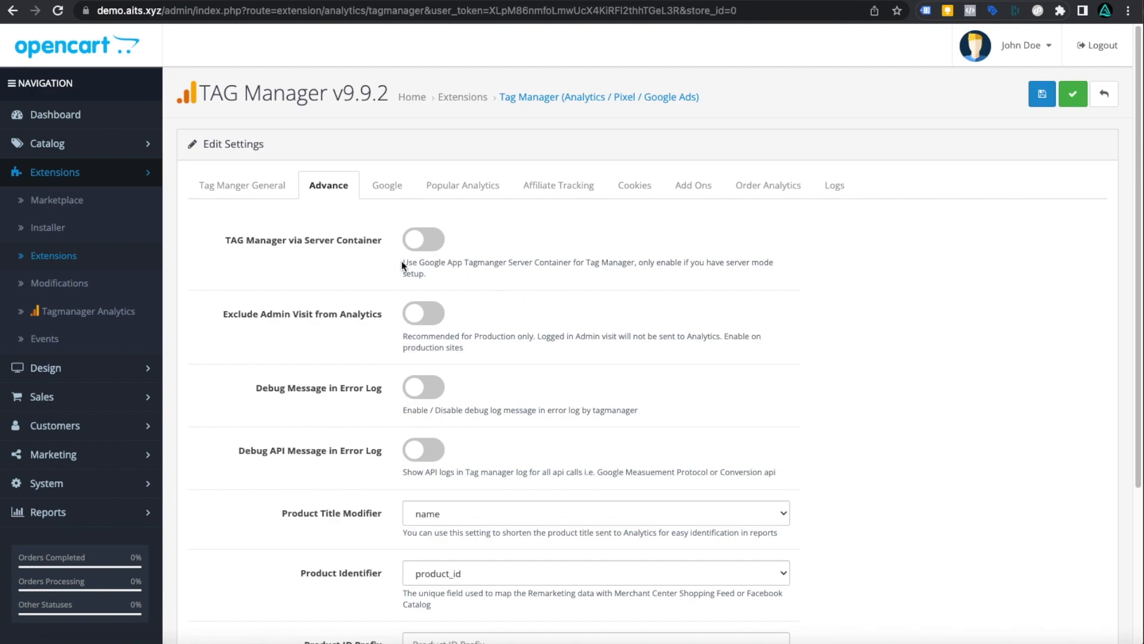
{"action": "left_click_drag", "start_coordinate": [400, 261], "coordinate": [536, 279]}
{"action": "left_click", "coordinate": [367, 275]}
{"action": "scroll", "coordinate": [441, 332], "scroll_direction": "down", "scroll_amount": 1}
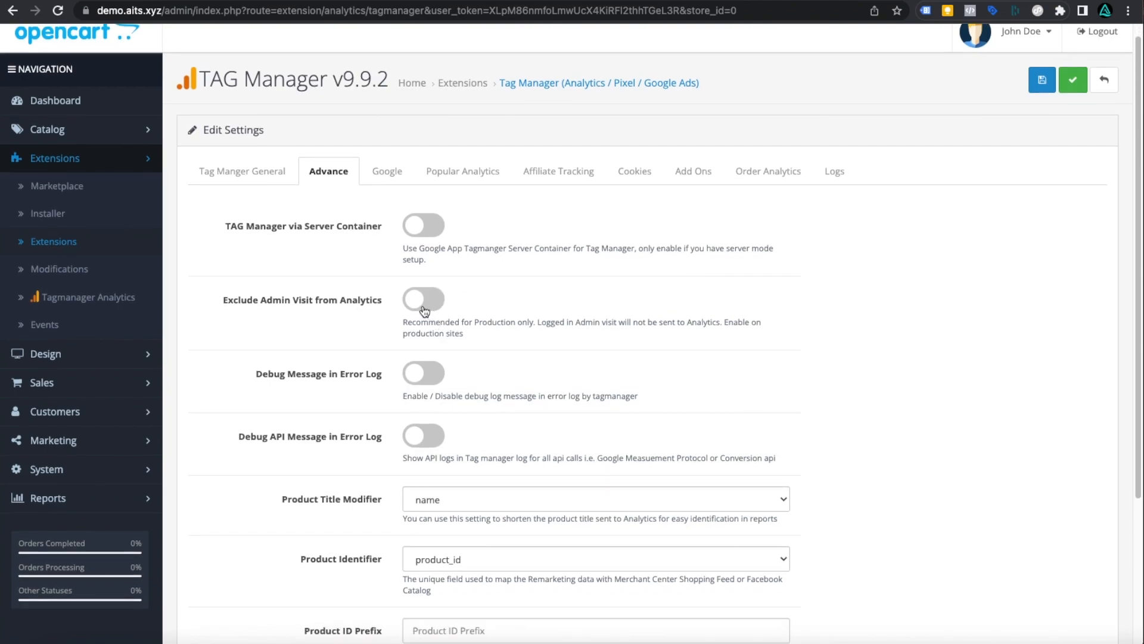
{"action": "left_click", "coordinate": [427, 310]}
{"action": "left_click", "coordinate": [267, 175]}
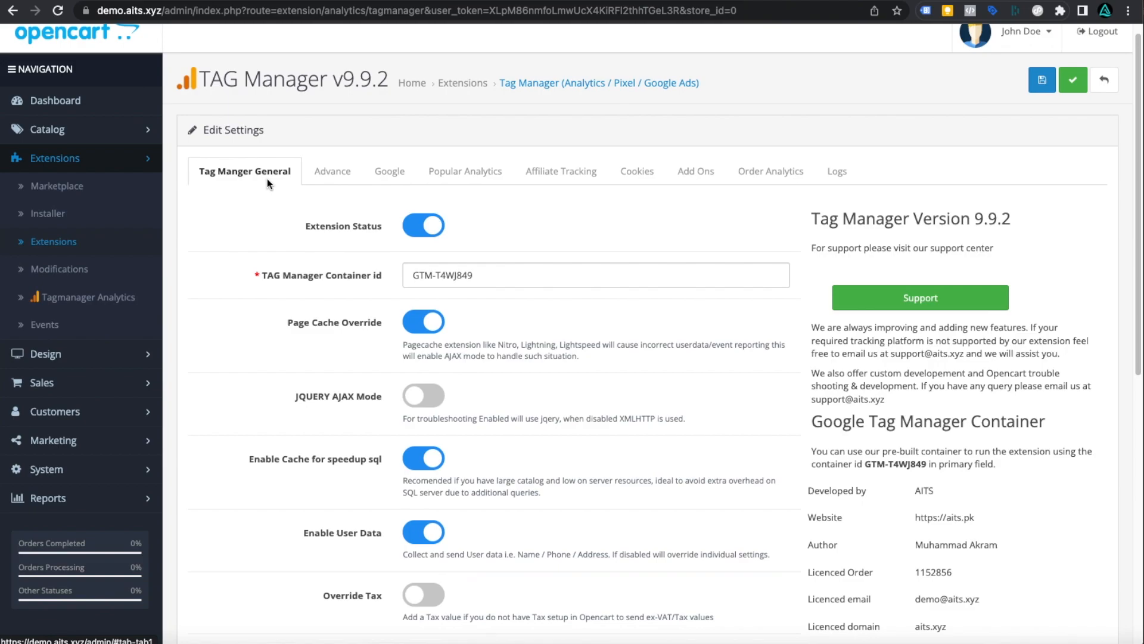
{"action": "left_click", "coordinate": [328, 172]}
{"action": "left_click", "coordinate": [420, 309]}
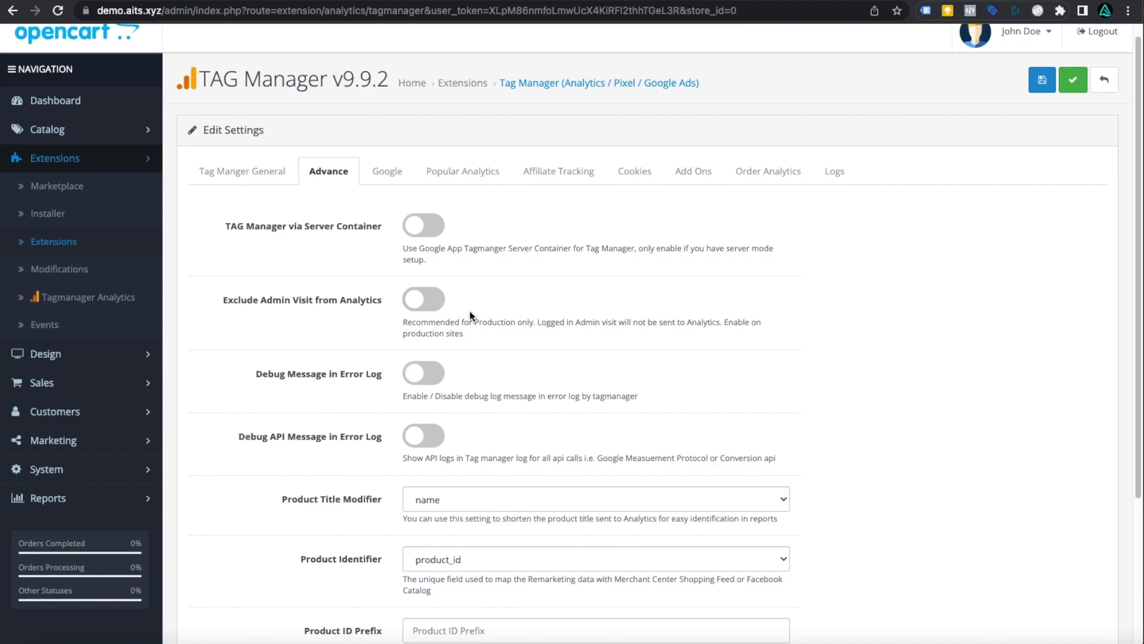
- Switch on Debug Message in Error Log, leaving the other advance options off
{"action": "scroll", "coordinate": [469, 316], "scroll_direction": "down", "scroll_amount": 2}
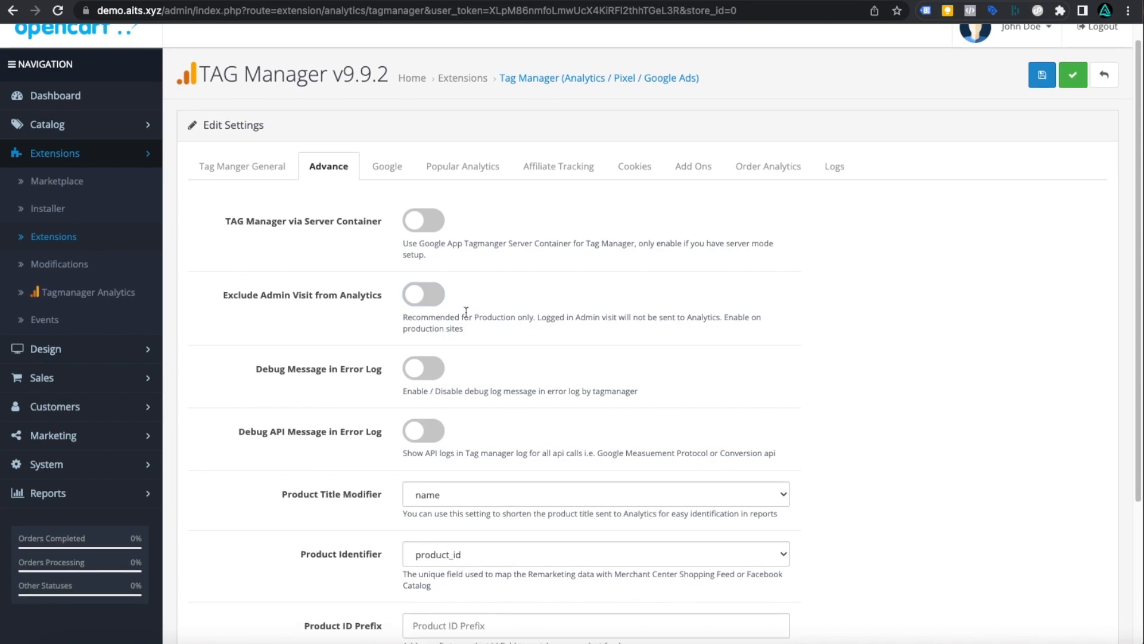
{"action": "left_click", "coordinate": [415, 329]}
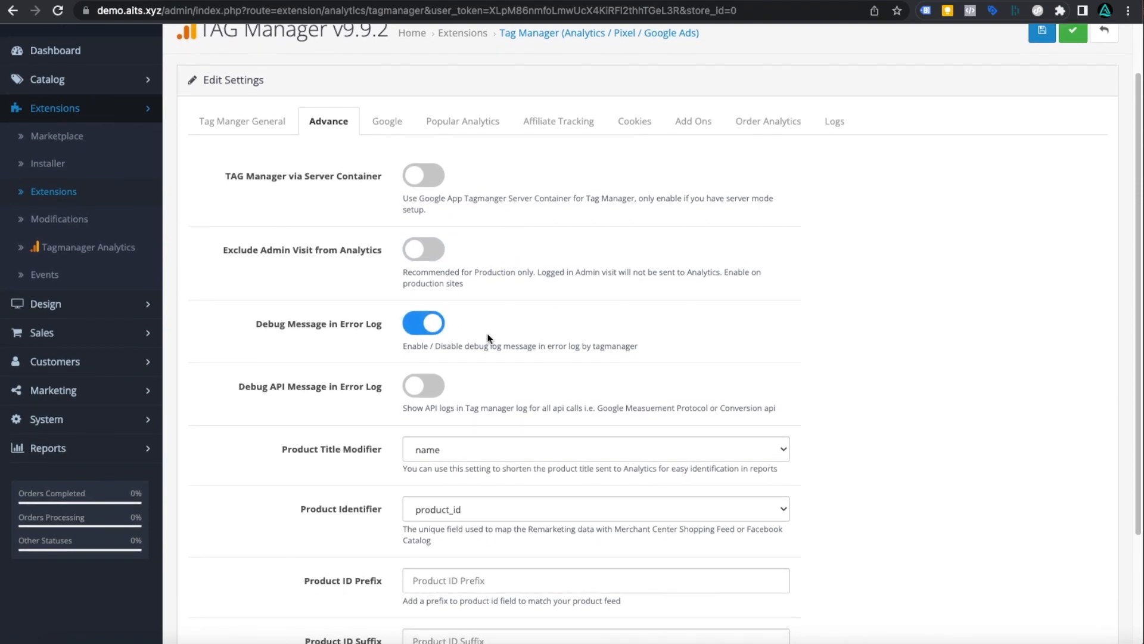
{"action": "scroll", "coordinate": [488, 334], "scroll_direction": "down", "scroll_amount": 6}
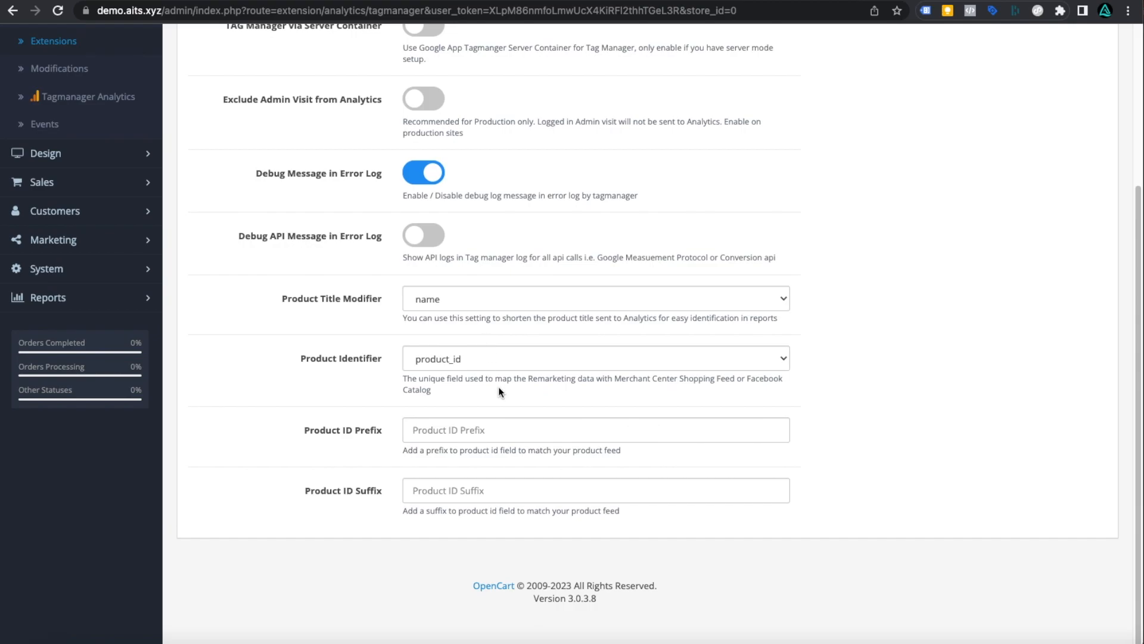
{"action": "scroll", "coordinate": [516, 544], "scroll_direction": "up", "scroll_amount": 5}
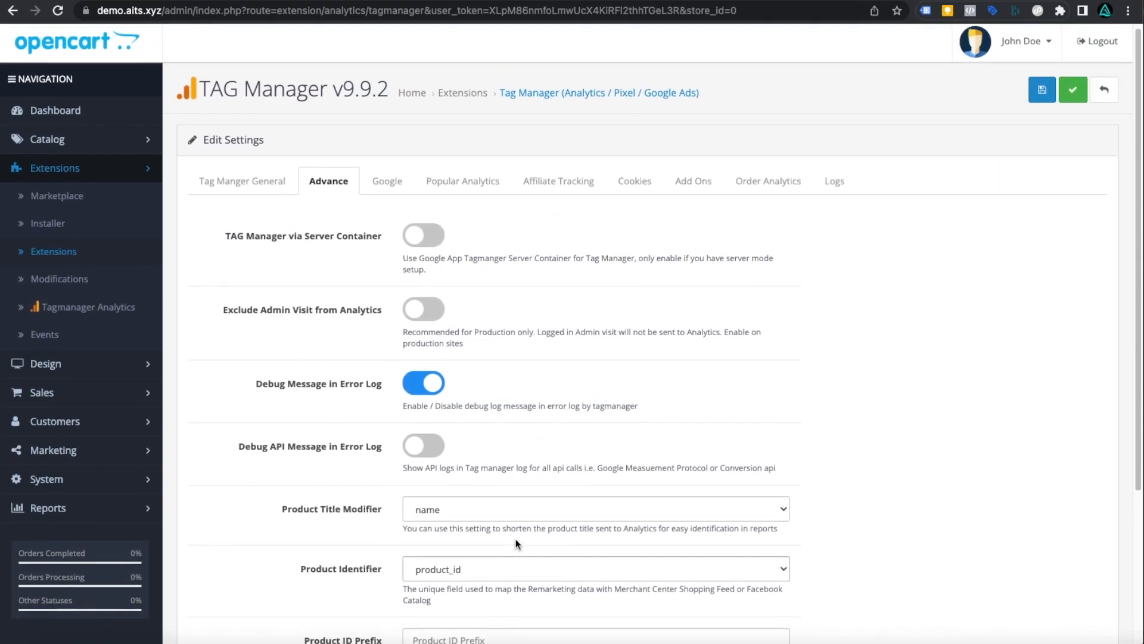
{"action": "scroll", "coordinate": [516, 539], "scroll_direction": "up", "scroll_amount": 2}
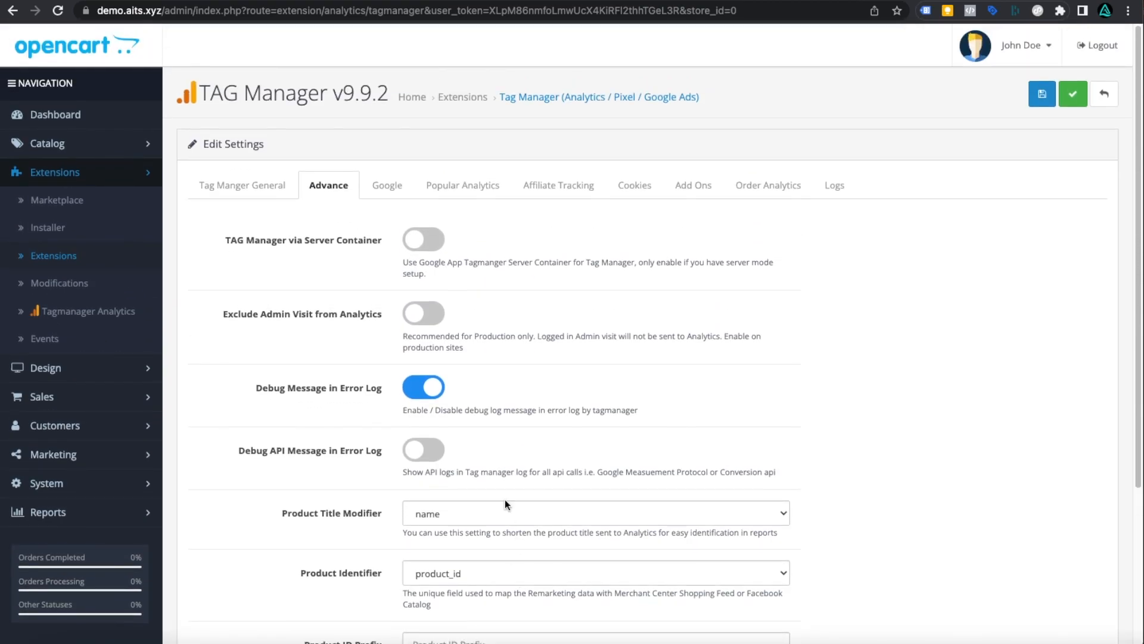
- Turn on Google Universal Analytics Status and Google GA4 Analytics Status on the Google tab
{"action": "left_click", "coordinate": [387, 186]}
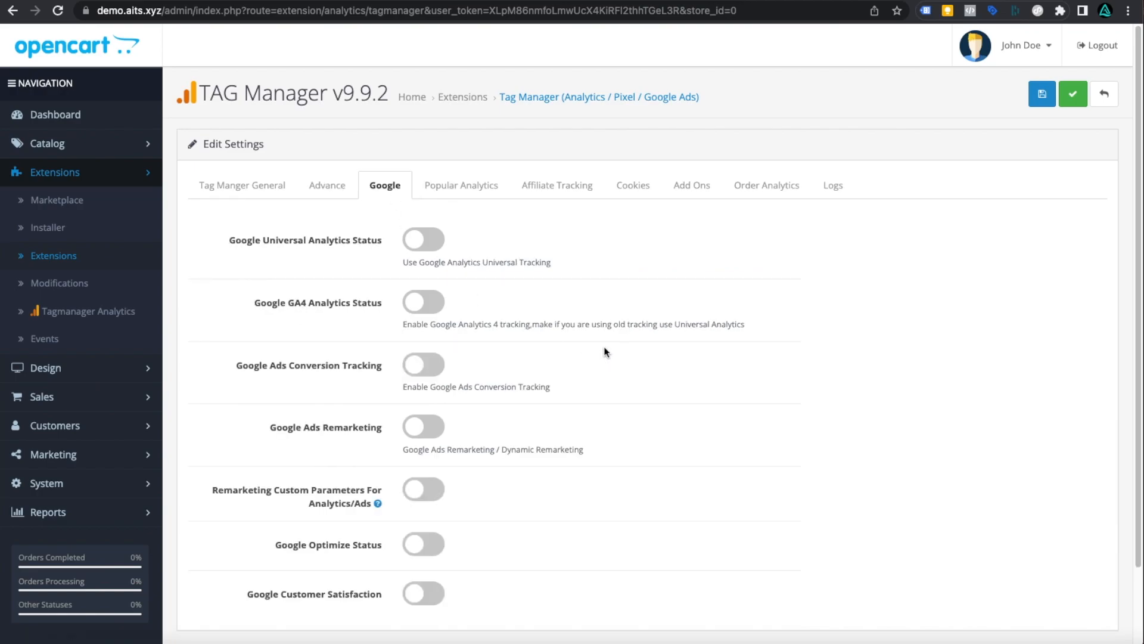
{"action": "left_click_drag", "start_coordinate": [234, 240], "coordinate": [384, 240]}
{"action": "left_click", "coordinate": [486, 255]}
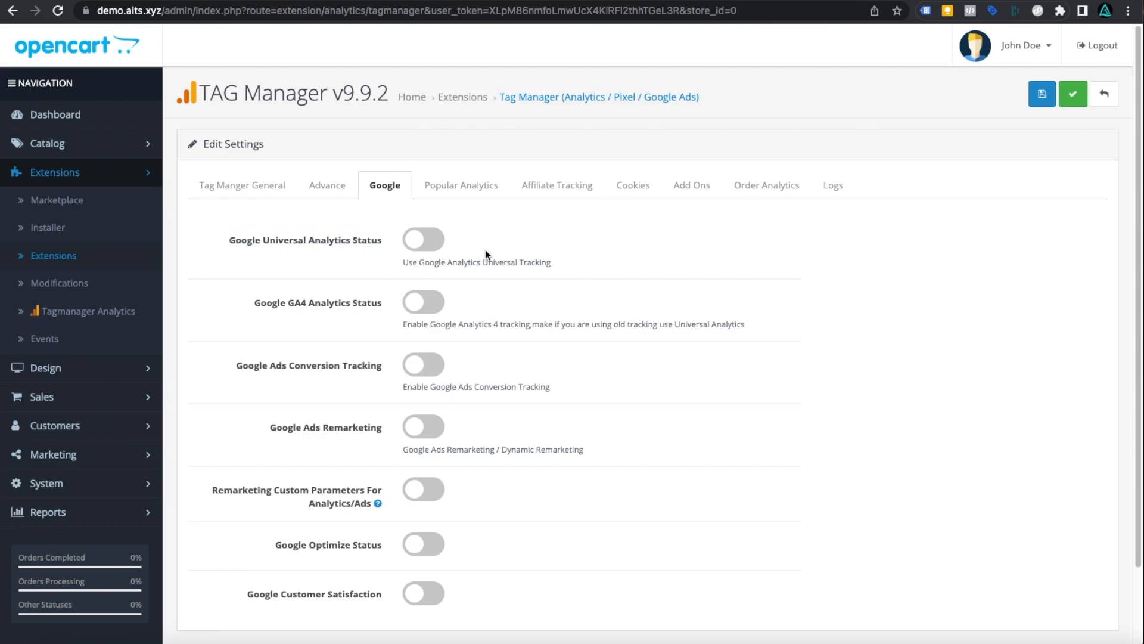
{"action": "left_click", "coordinate": [418, 246]}
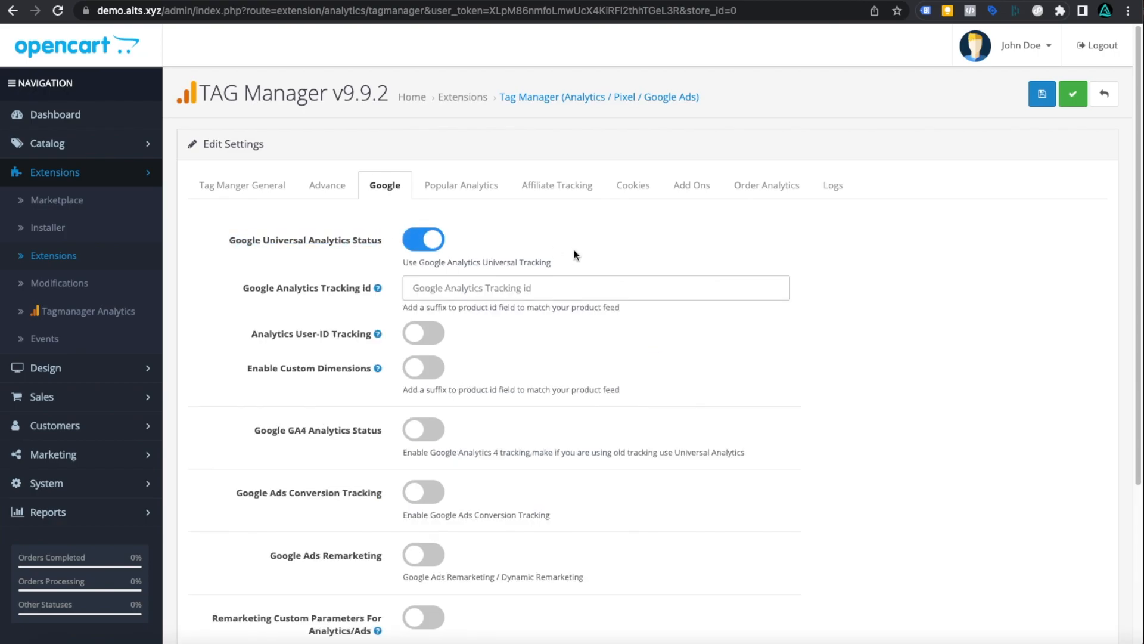
{"action": "left_click", "coordinate": [429, 430]}
{"action": "scroll", "coordinate": [660, 421], "scroll_direction": "down", "scroll_amount": 1}
{"action": "scroll", "coordinate": [660, 421], "scroll_direction": "down", "scroll_amount": 3}
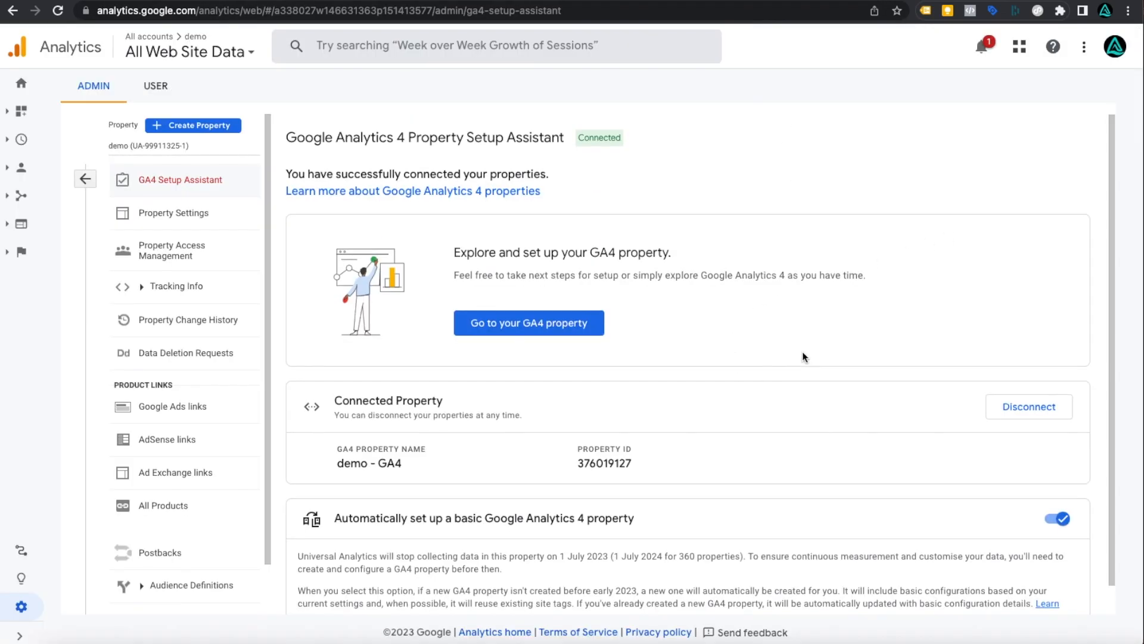
{"action": "scroll", "coordinate": [802, 357], "scroll_direction": "down", "scroll_amount": 1}
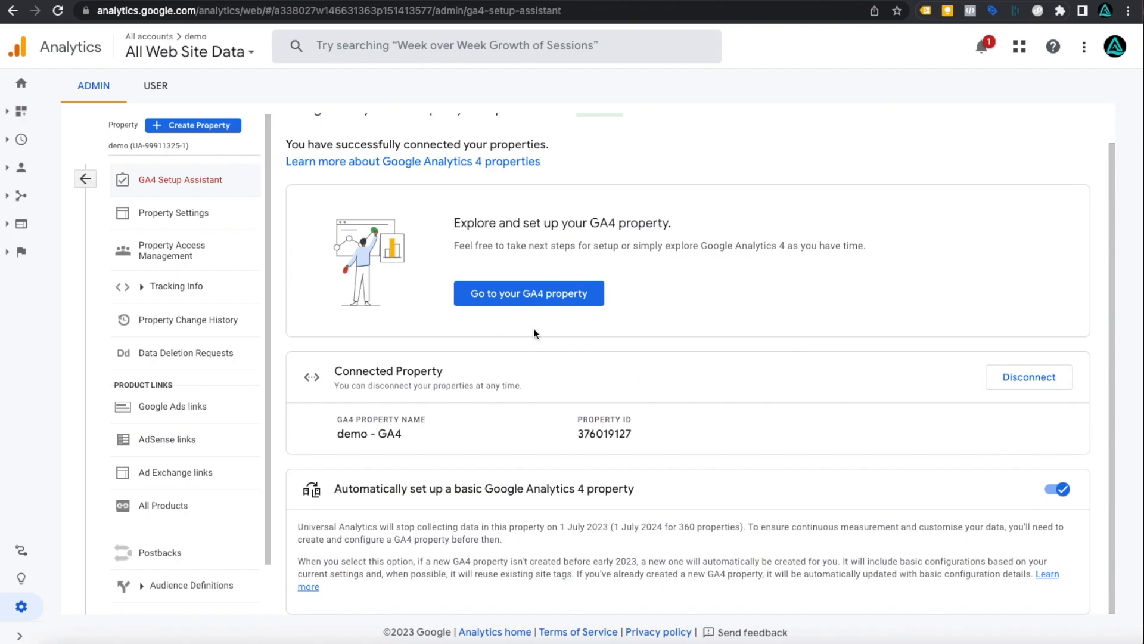
- Copy the UA tracking ID from Tracking Info > Tracking Code into OpenCart's Google Analytics Tracking id field
{"action": "left_click", "coordinate": [547, 295]}
{"action": "left_click", "coordinate": [80, 181]}
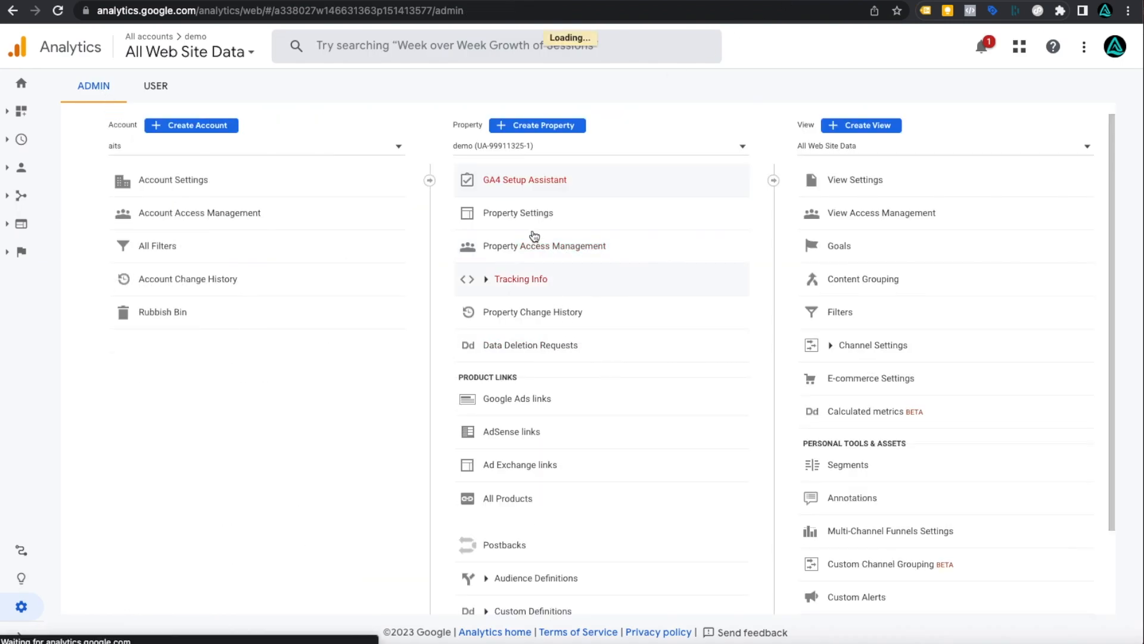
{"action": "left_click", "coordinate": [520, 281]}
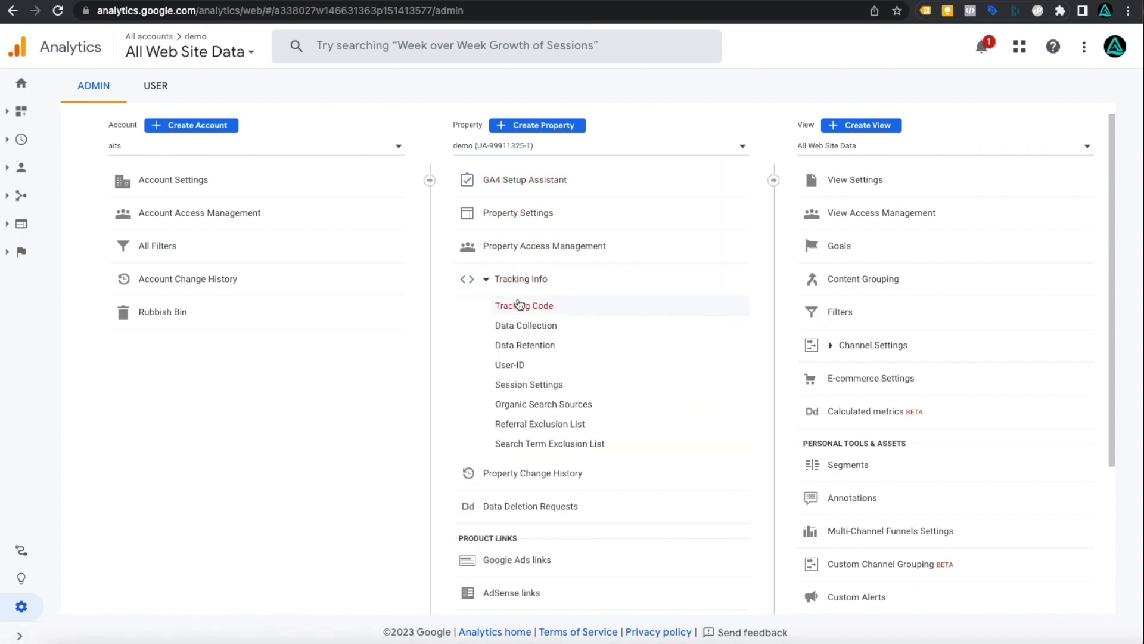
{"action": "left_click", "coordinate": [518, 306]}
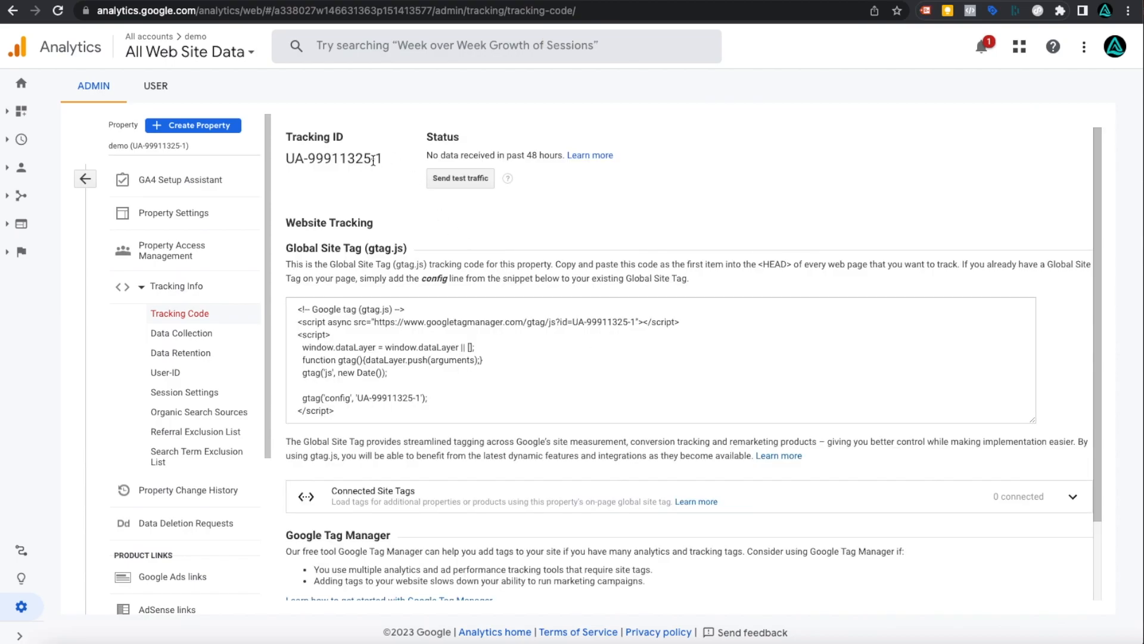
{"action": "left_click_drag", "start_coordinate": [380, 159], "coordinate": [285, 159]}
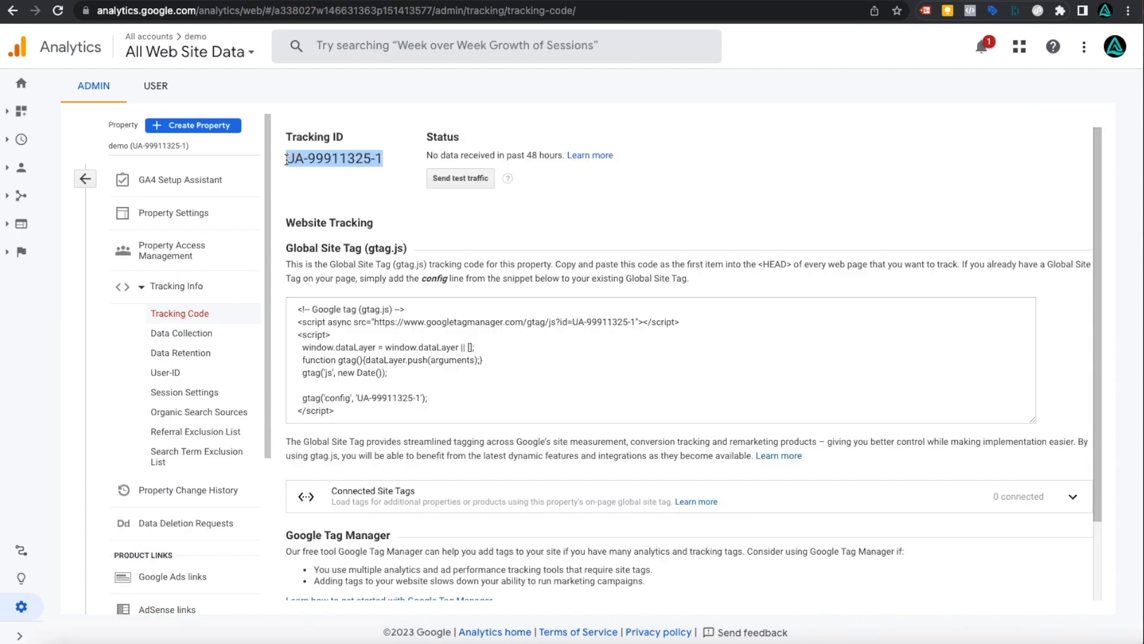
{"action": "right_click", "coordinate": [319, 162]}
{"action": "left_click", "coordinate": [329, 190]}
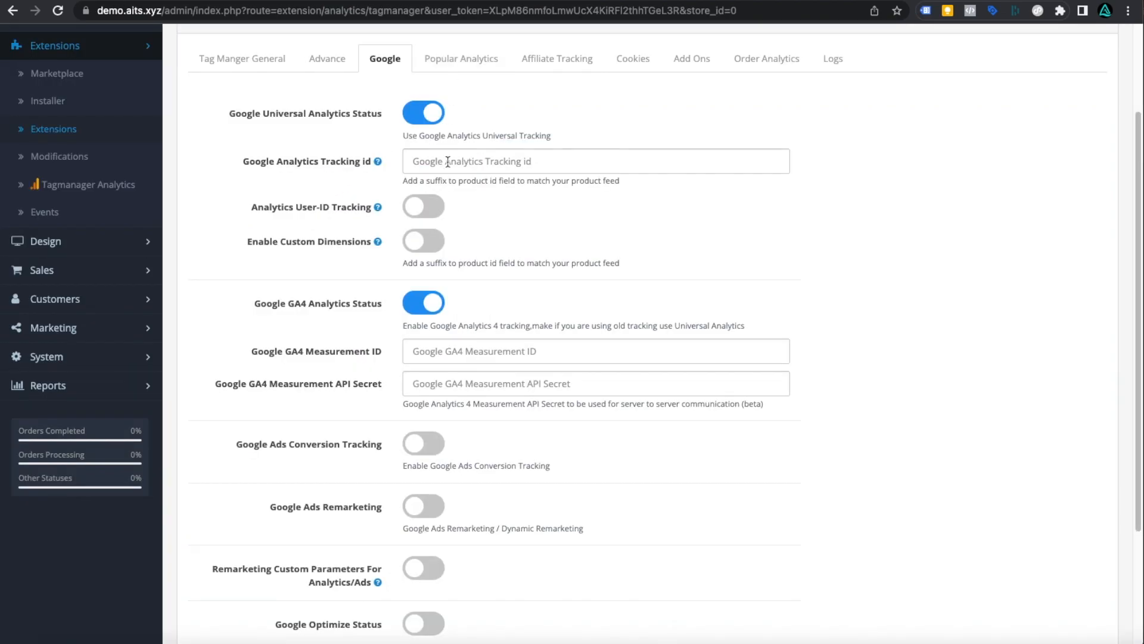
{"action": "left_click", "coordinate": [447, 161]}
{"action": "right_click", "coordinate": [447, 164]}
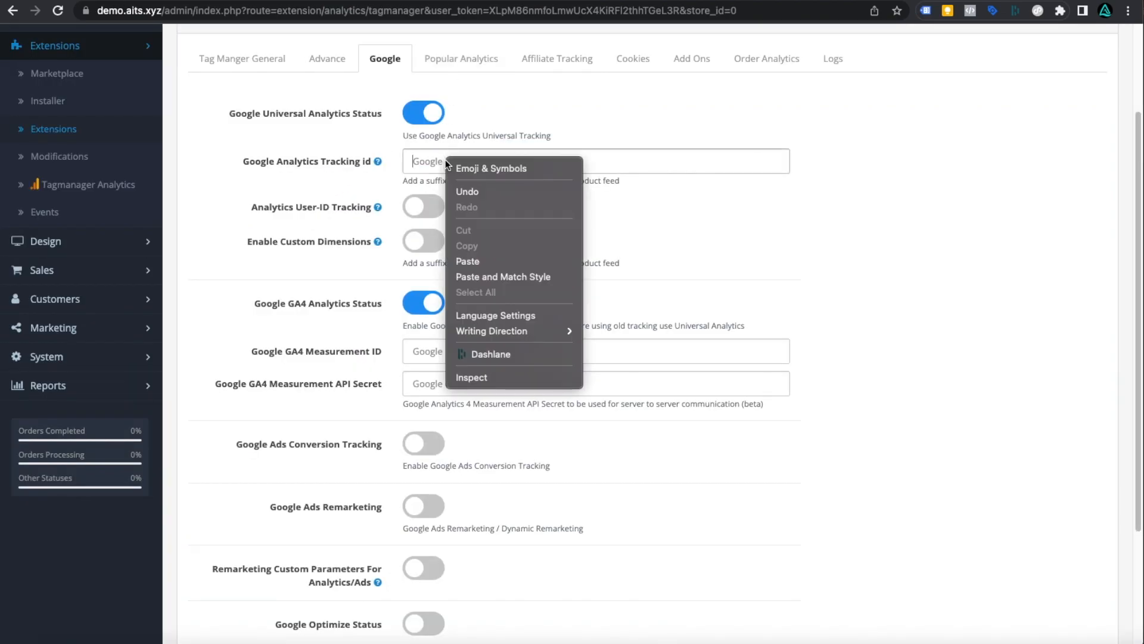
{"action": "left_click", "coordinate": [467, 258]}
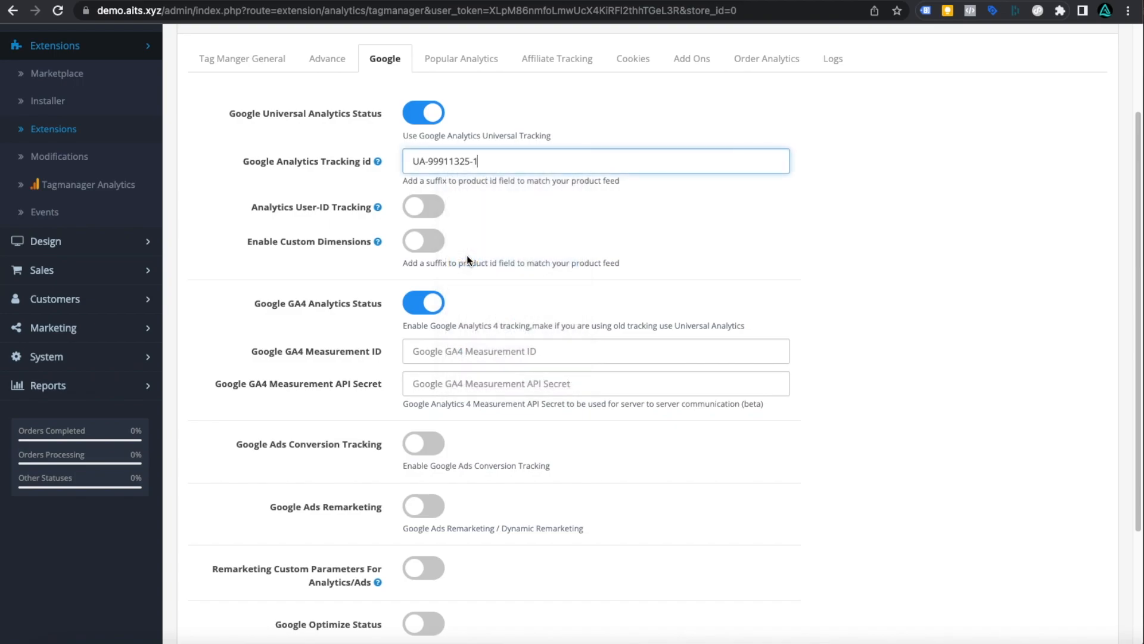
{"action": "scroll", "coordinate": [699, 209], "scroll_direction": "down", "scroll_amount": 1}
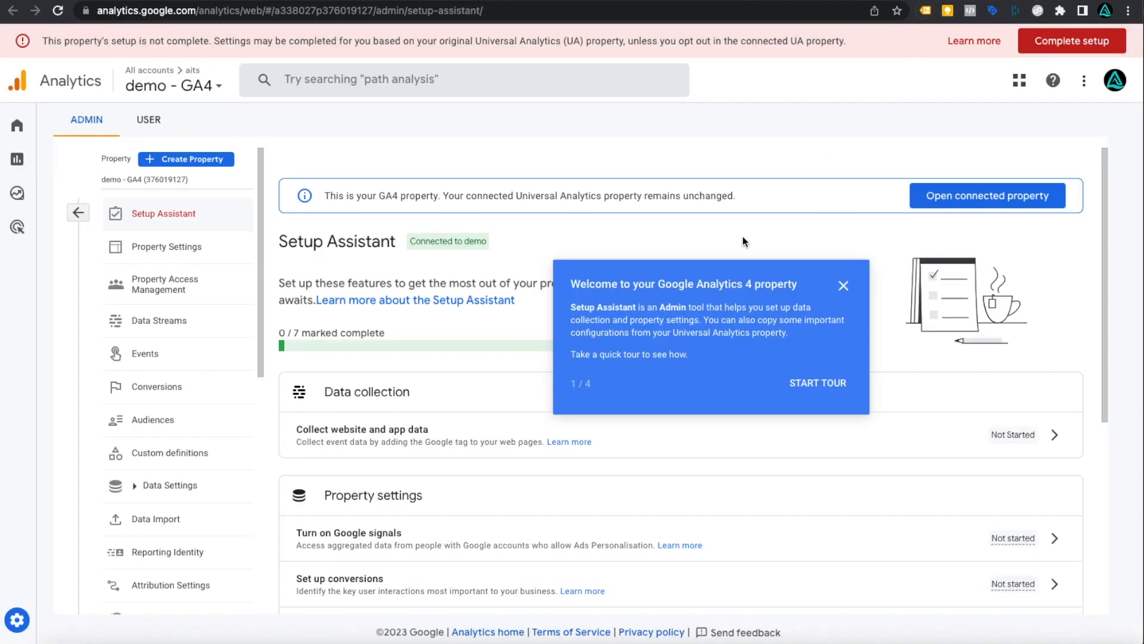
- Change the demo - GA4 web stream's website URL to demo.aits.xyz and save the stream
{"action": "scroll", "coordinate": [742, 237], "scroll_direction": "down", "scroll_amount": 3}
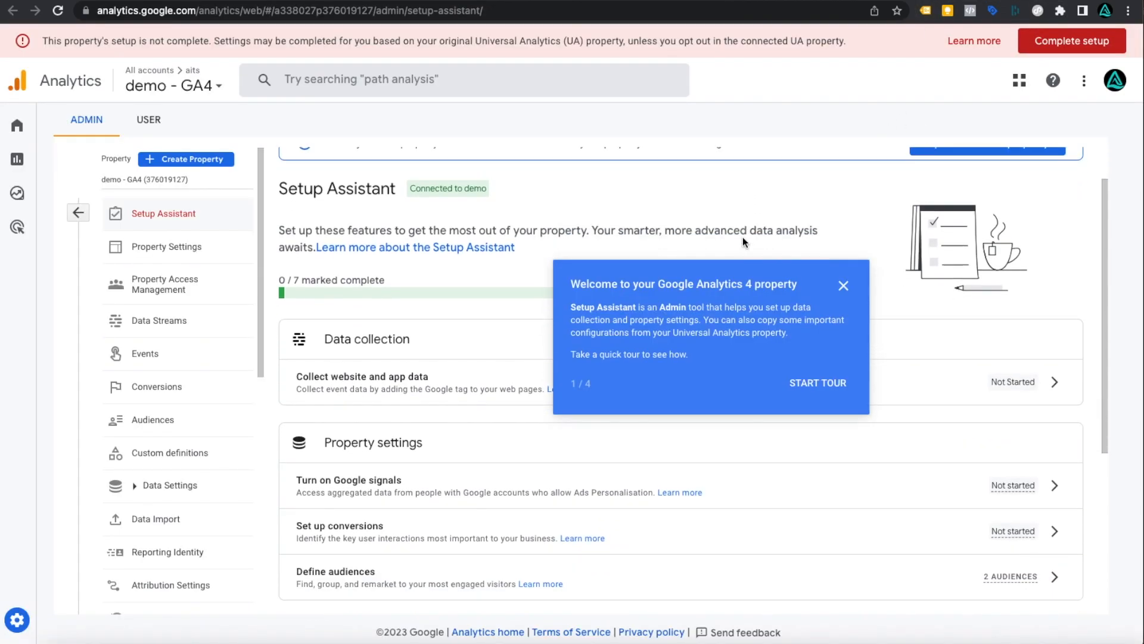
{"action": "left_click", "coordinate": [843, 287]}
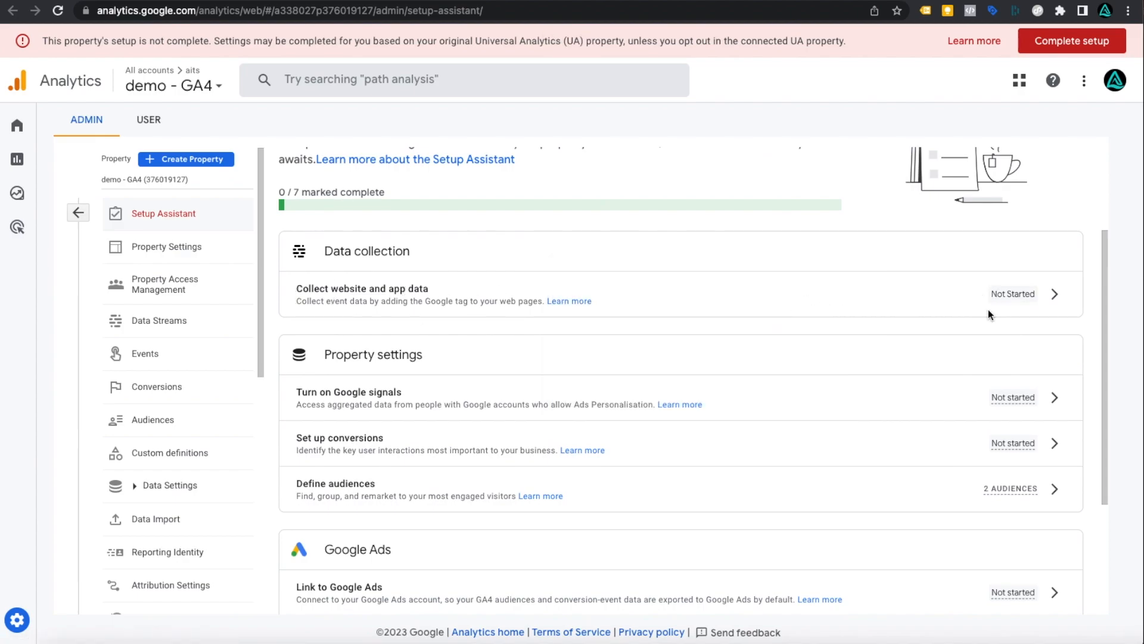
{"action": "left_click", "coordinate": [1054, 294]}
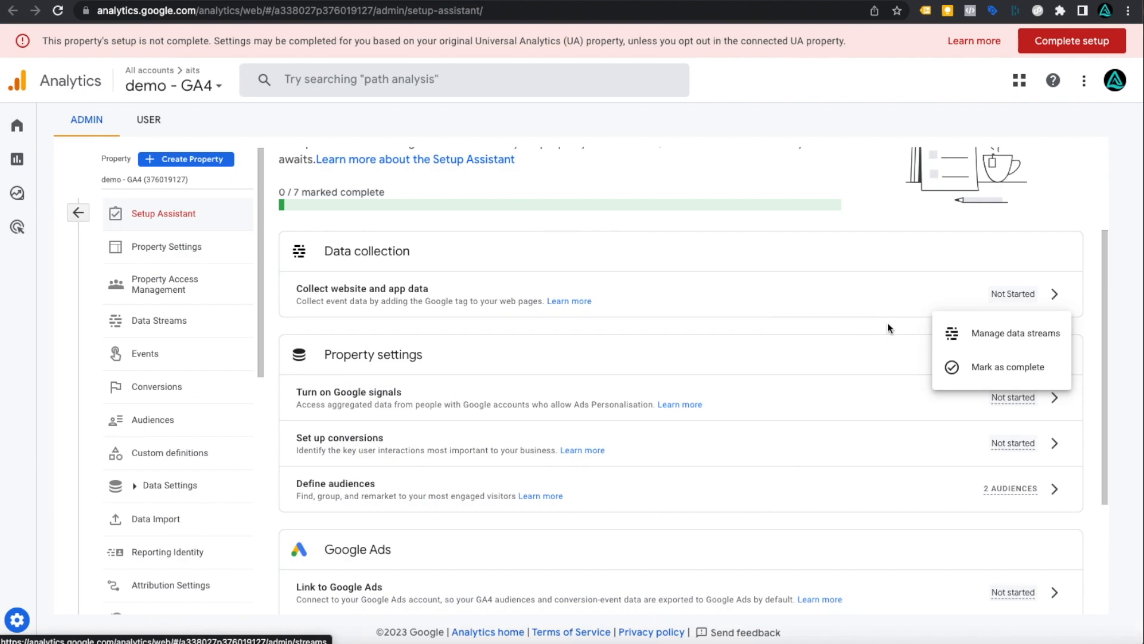
{"action": "left_click", "coordinate": [983, 343]}
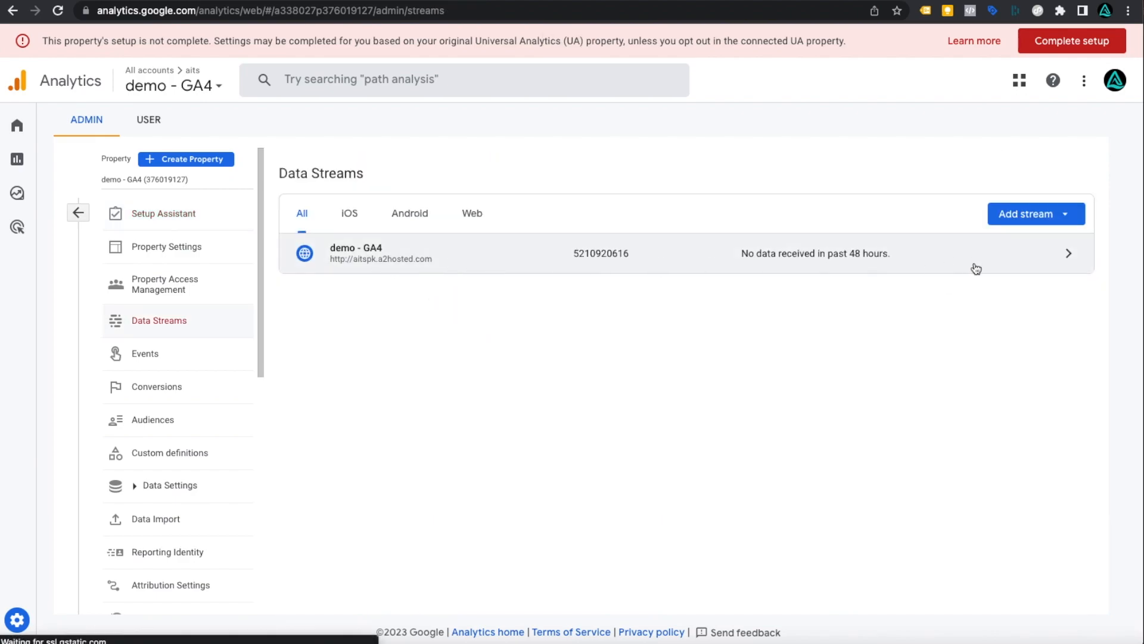
{"action": "left_click", "coordinate": [1064, 260]}
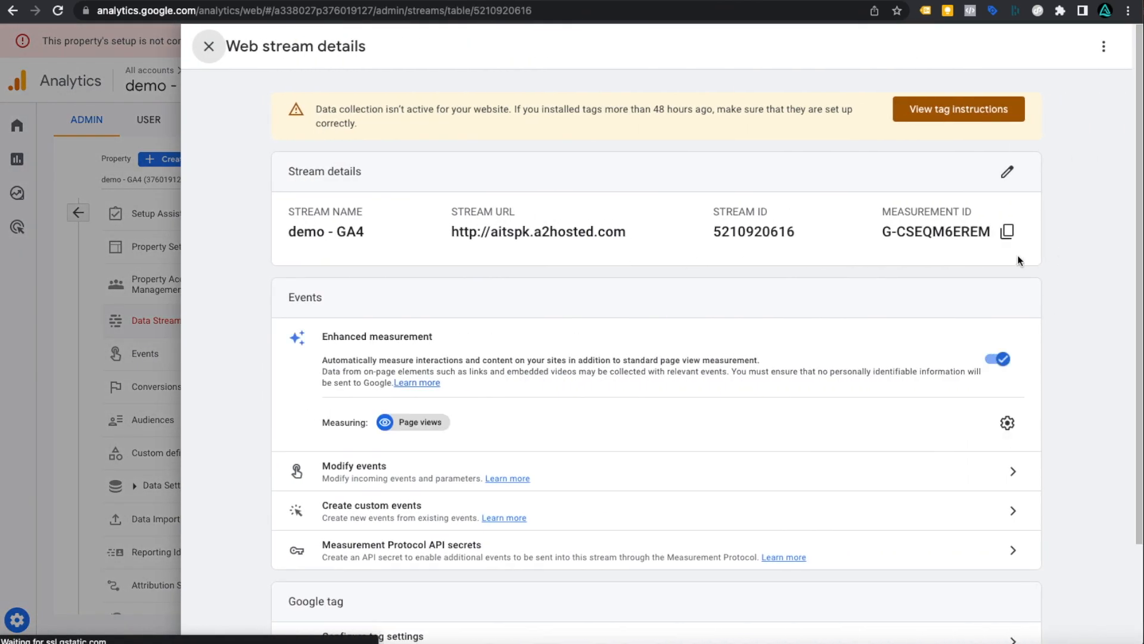
{"action": "left_click", "coordinate": [1007, 172]}
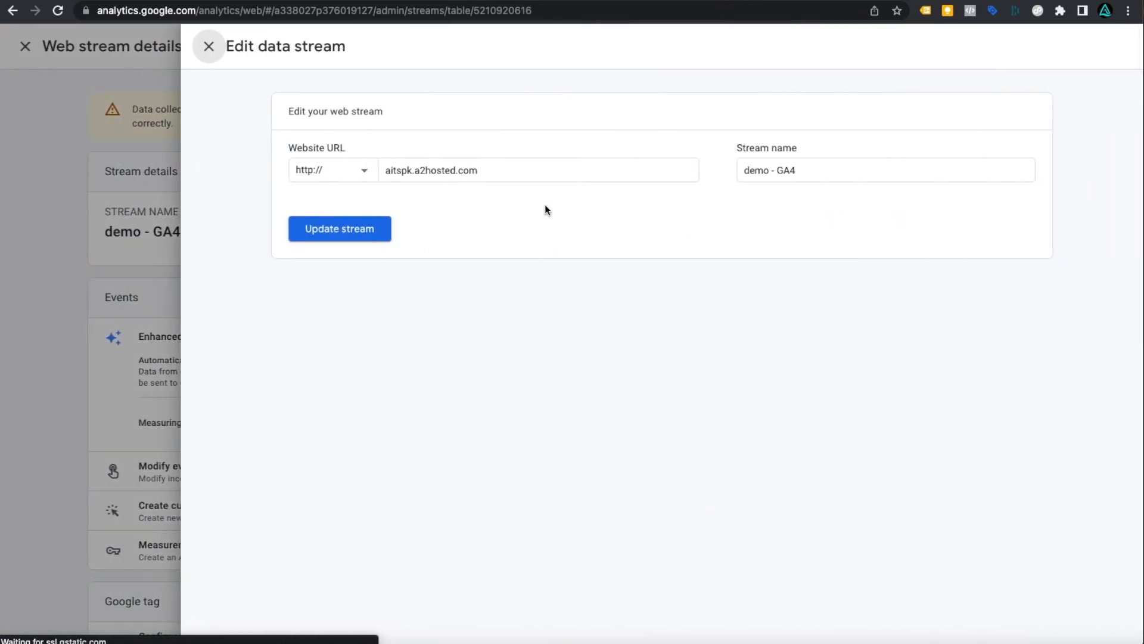
{"action": "triple_click", "coordinate": [496, 170]}
{"action": "type", "text": "demo.aits.xu"}
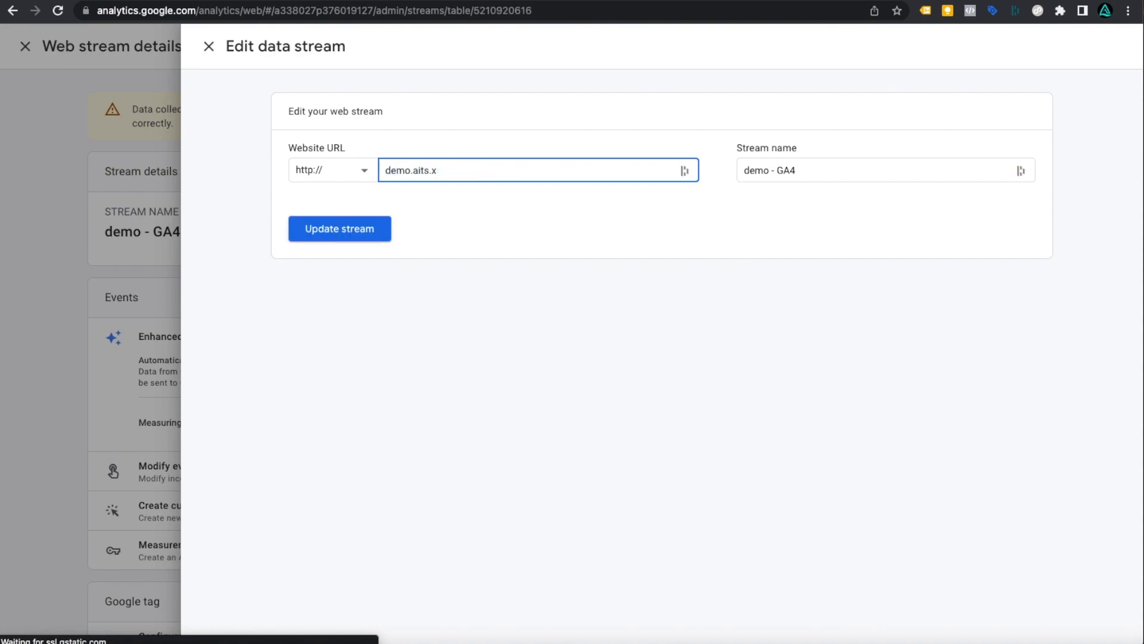
{"action": "left_click", "coordinate": [293, 238]}
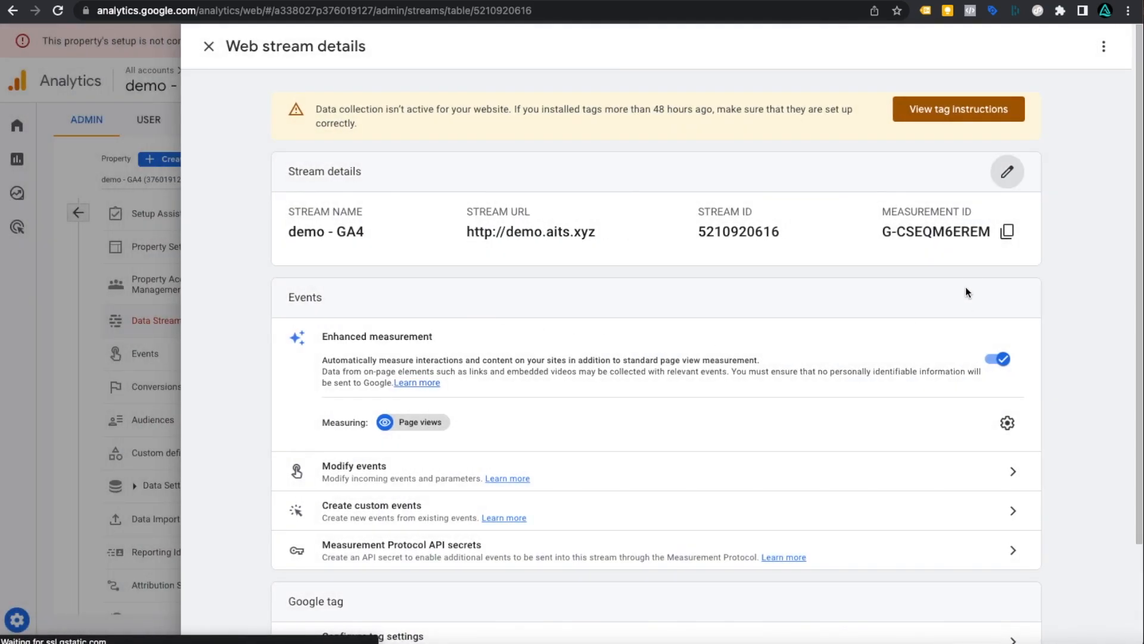
- Paste the stream's measurement ID G-CSEQM6EREM into OpenCart's GA4 Measurement ID field
{"action": "left_click_drag", "start_coordinate": [882, 231], "coordinate": [992, 232]}
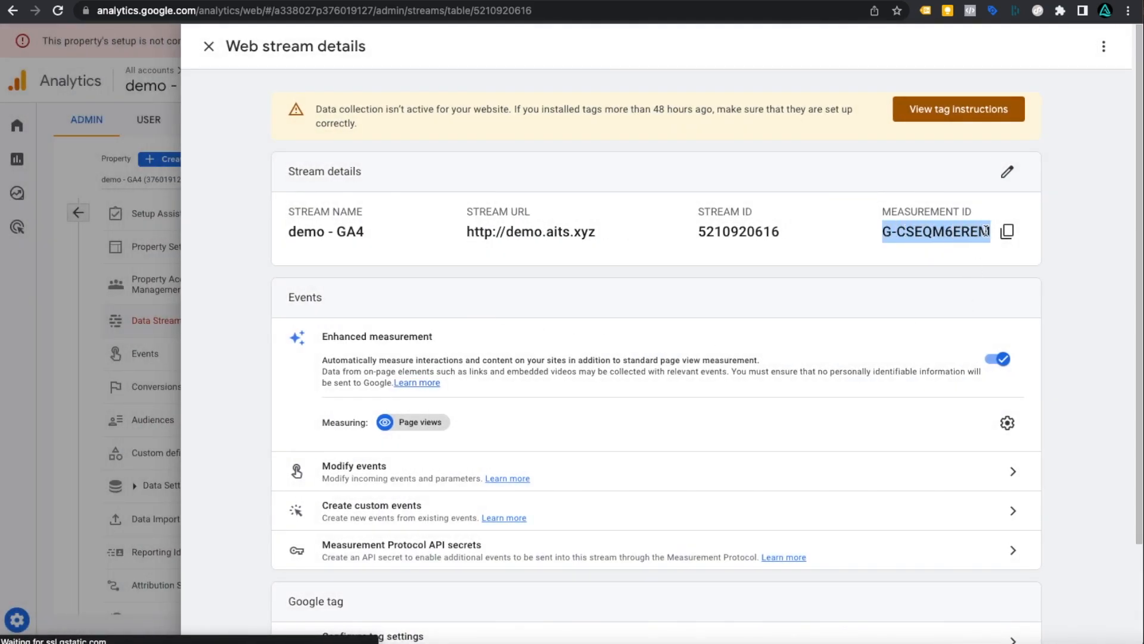
{"action": "left_click", "coordinate": [1007, 235]}
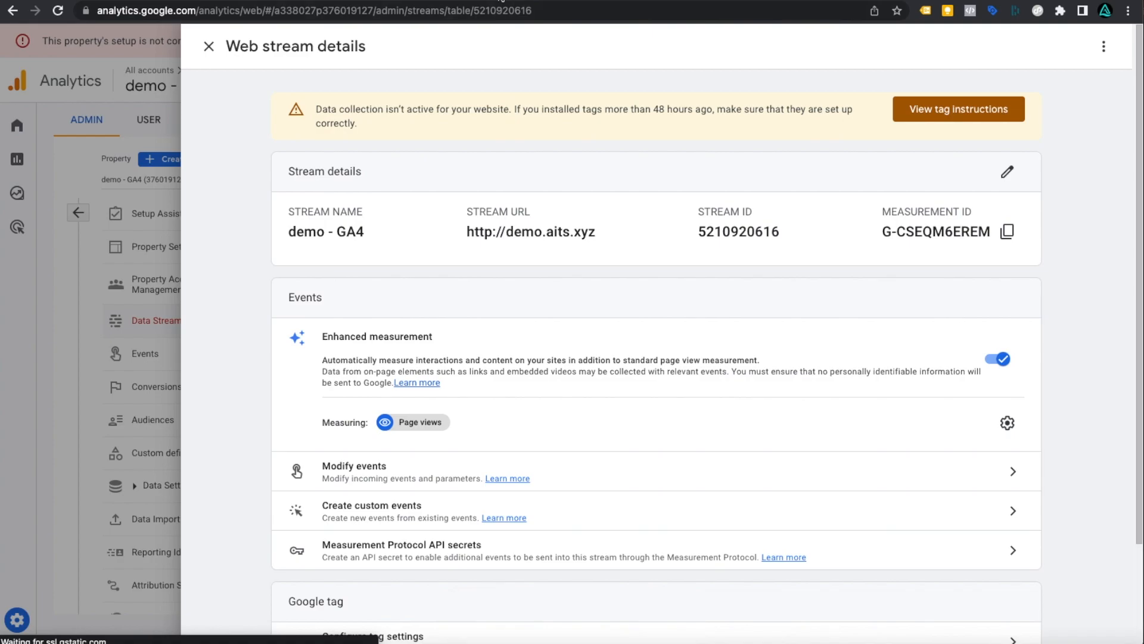
{"action": "left_click", "coordinate": [499, 1]}
{"action": "right_click", "coordinate": [456, 333]}
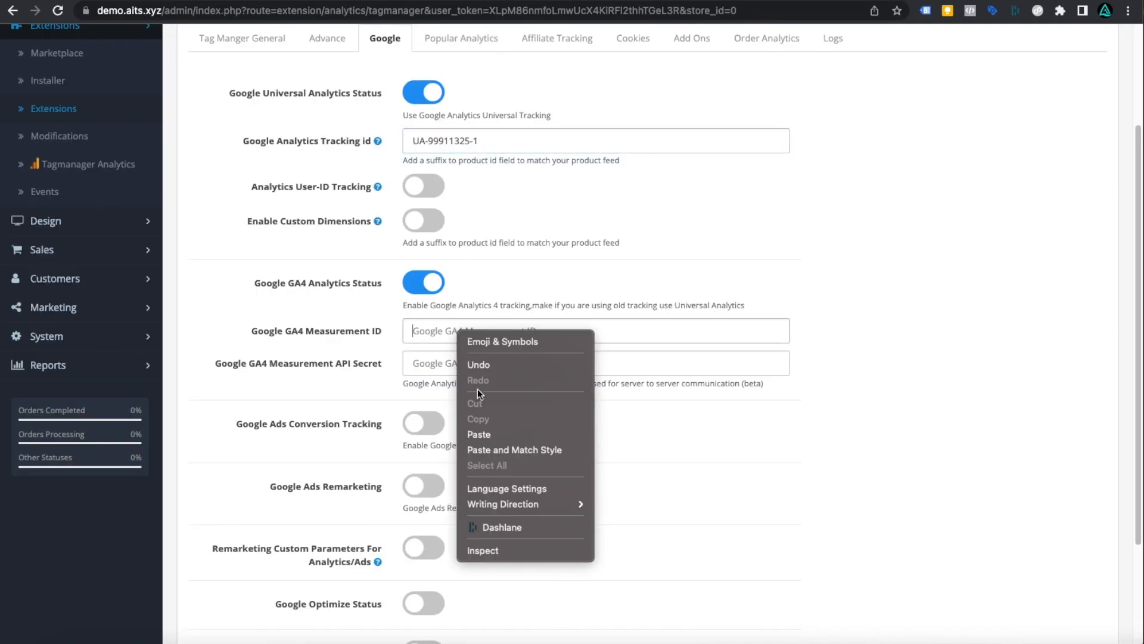
{"action": "left_click", "coordinate": [487, 433]}
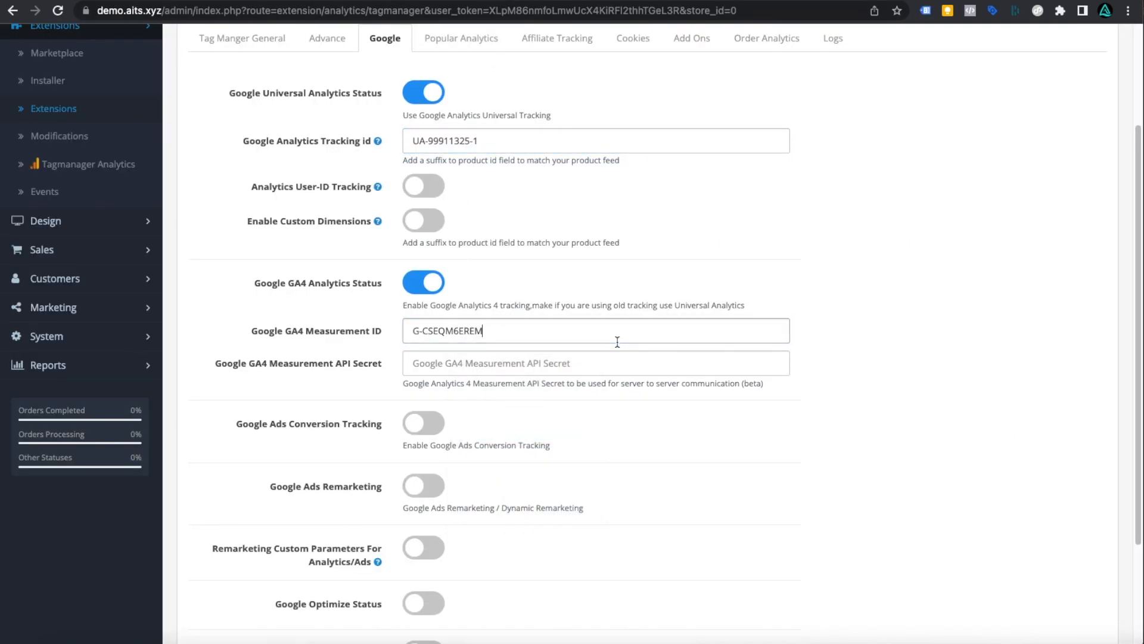
{"action": "left_click", "coordinate": [520, 359]}
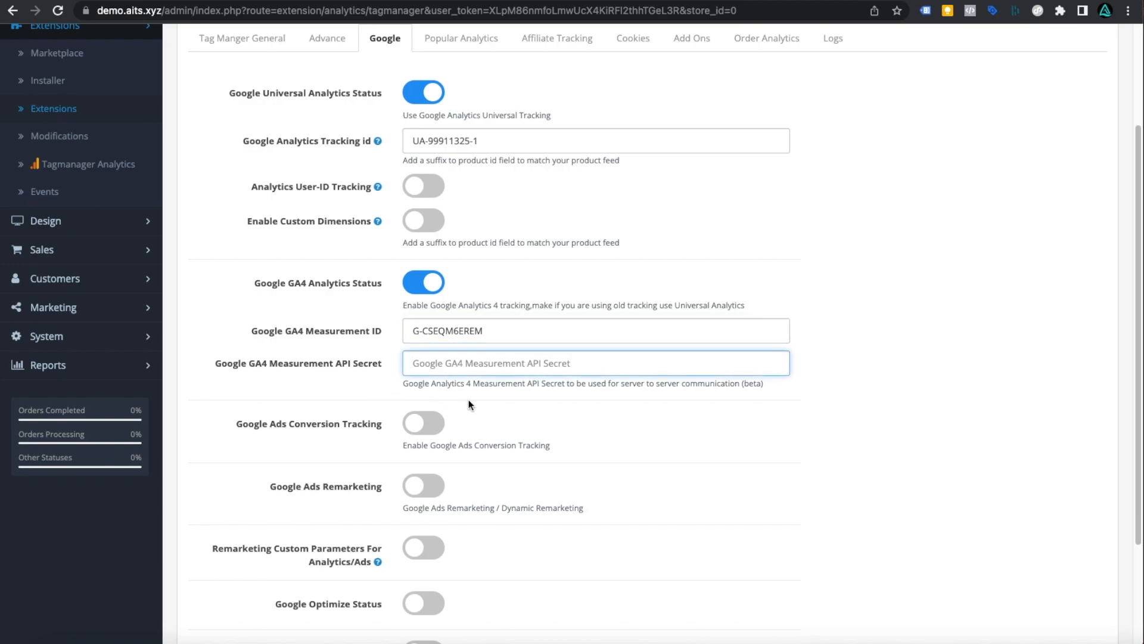
{"action": "left_click", "coordinate": [932, 0]}
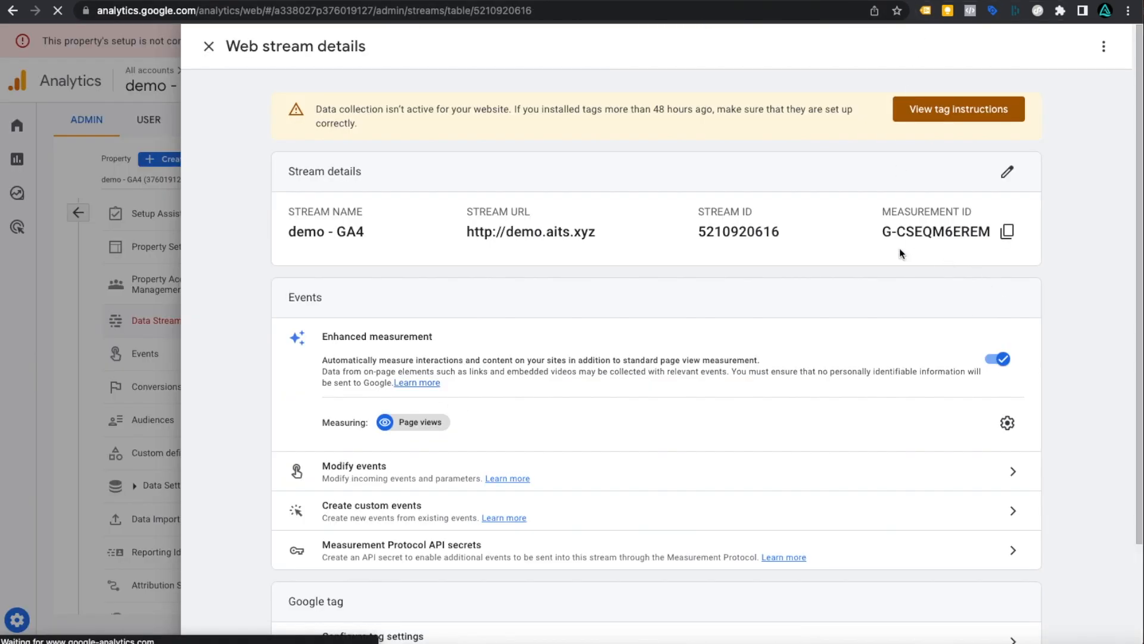
- Acknowledge the Measurement Protocol terms, create an API secret named Tagmanager, and copy its value
{"action": "scroll", "coordinate": [786, 276], "scroll_direction": "down", "scroll_amount": 2}
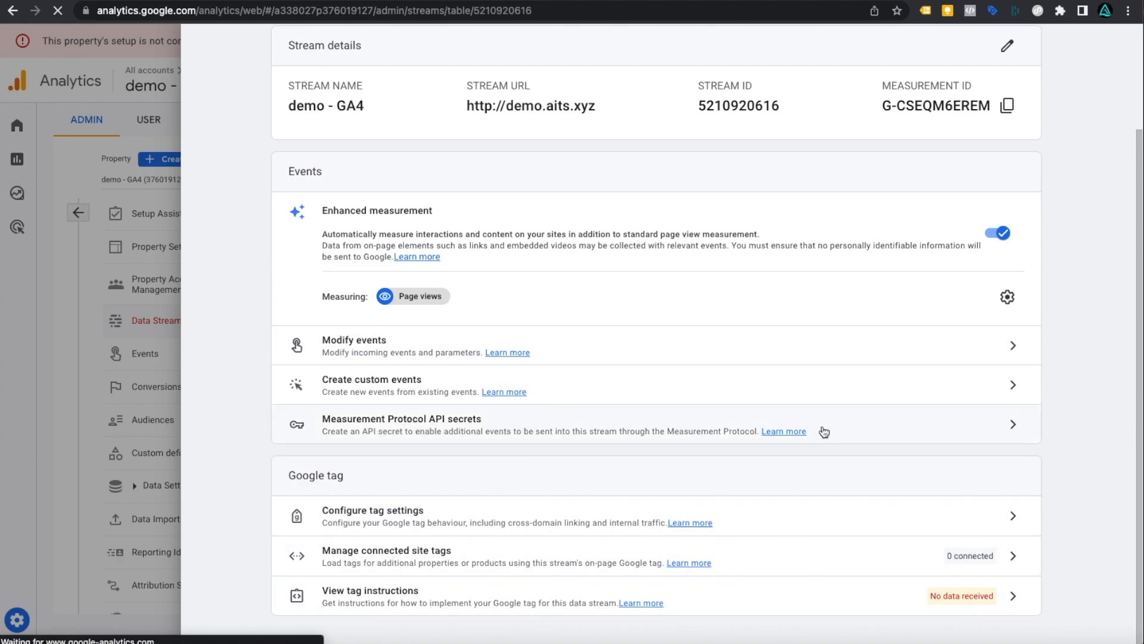
{"action": "left_click", "coordinate": [1014, 426]}
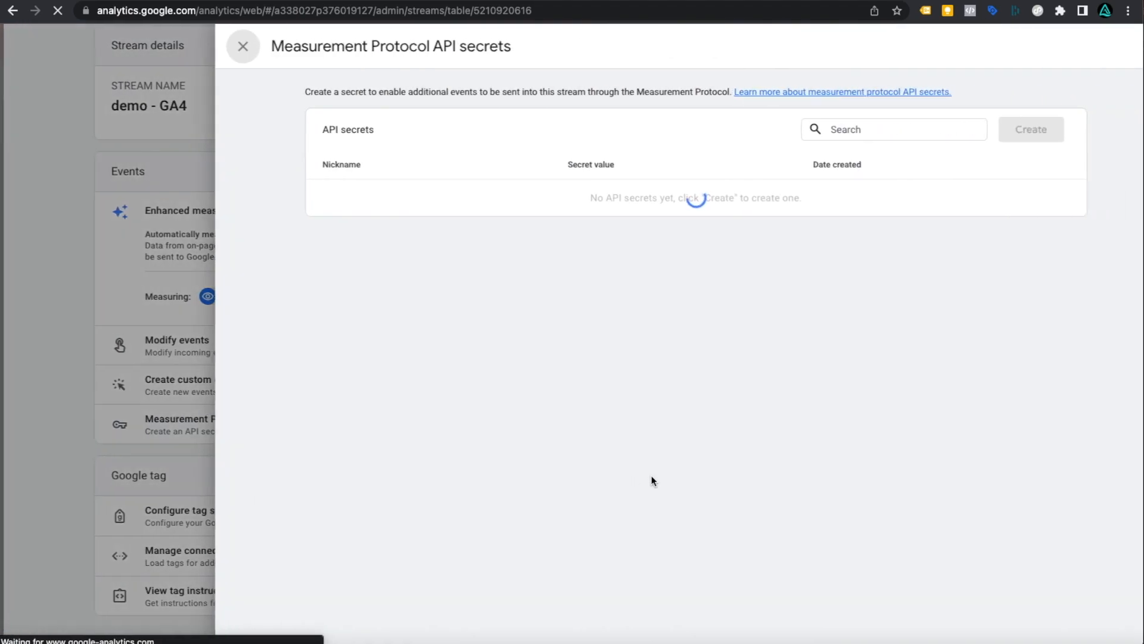
{"action": "left_click", "coordinate": [977, 128]}
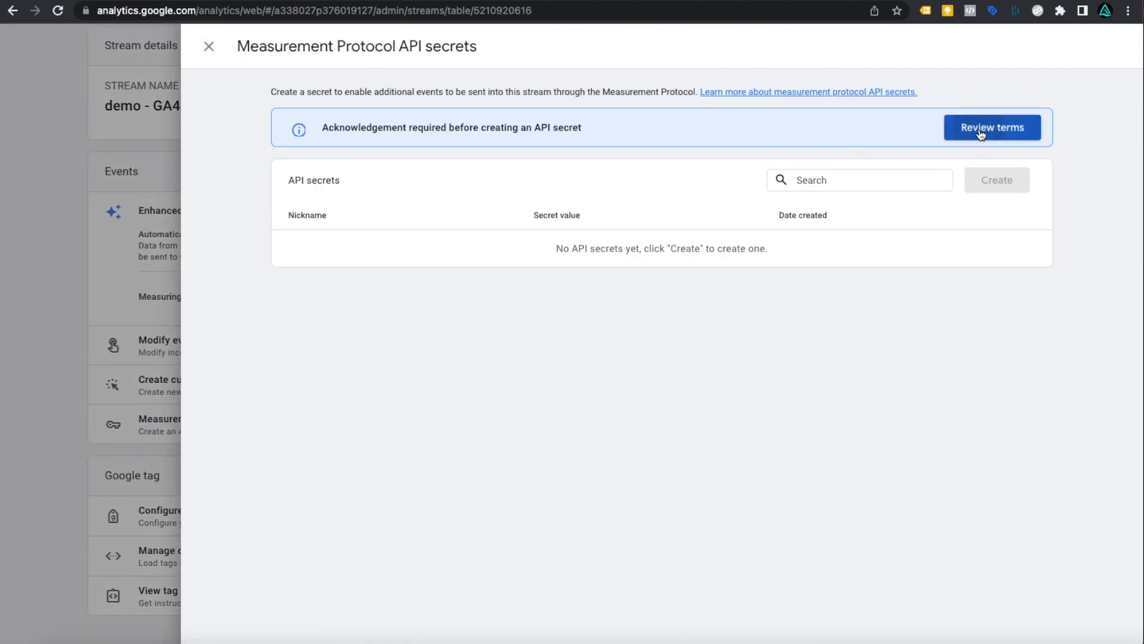
{"action": "left_click", "coordinate": [747, 413]}
{"action": "left_click", "coordinate": [1010, 136]}
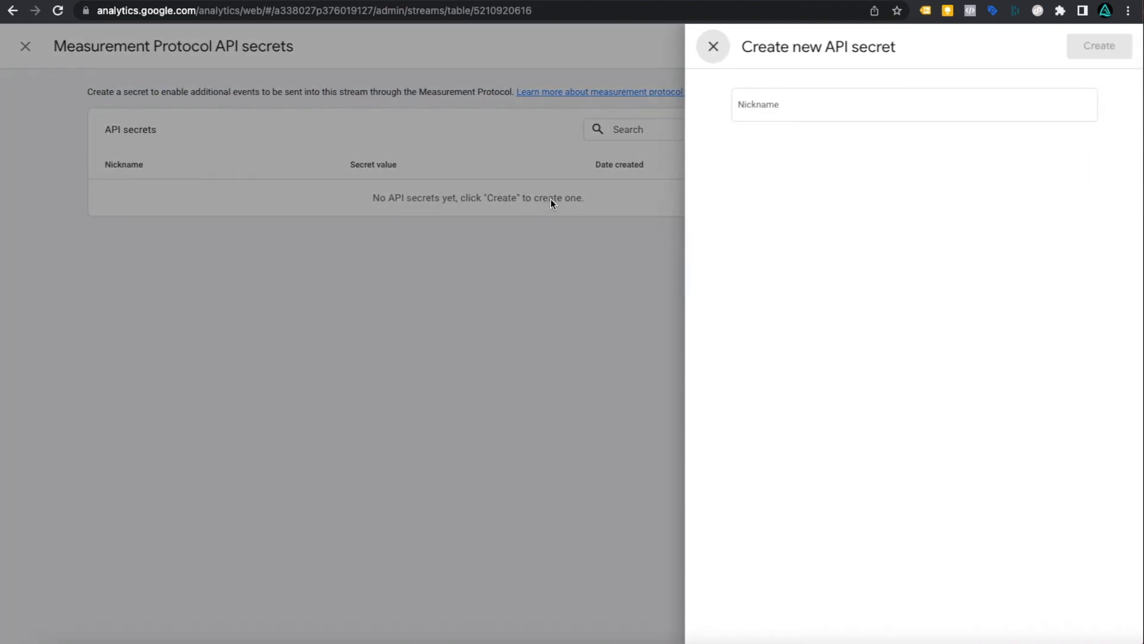
{"action": "left_click", "coordinate": [761, 105]}
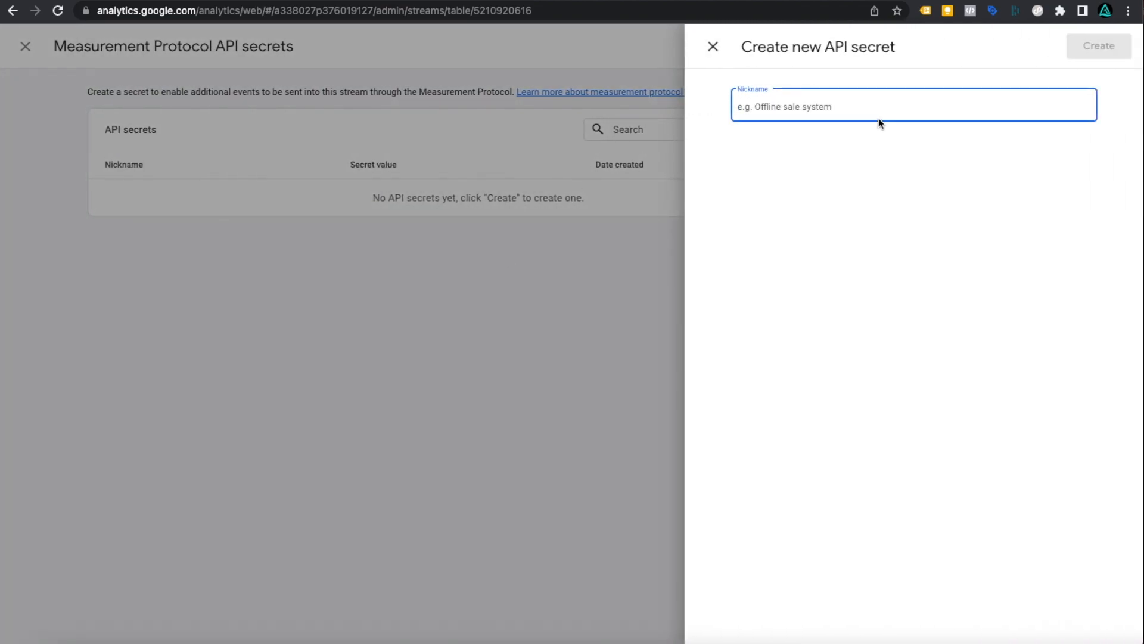
{"action": "type", "text": "Tagmanager"}
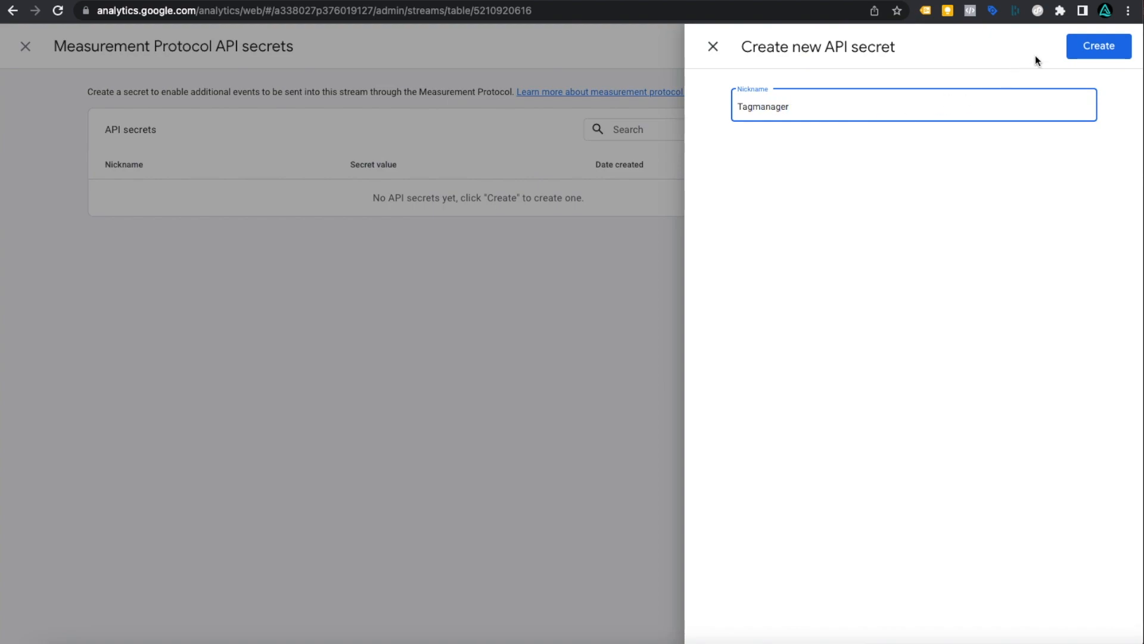
{"action": "left_click", "coordinate": [1098, 45]}
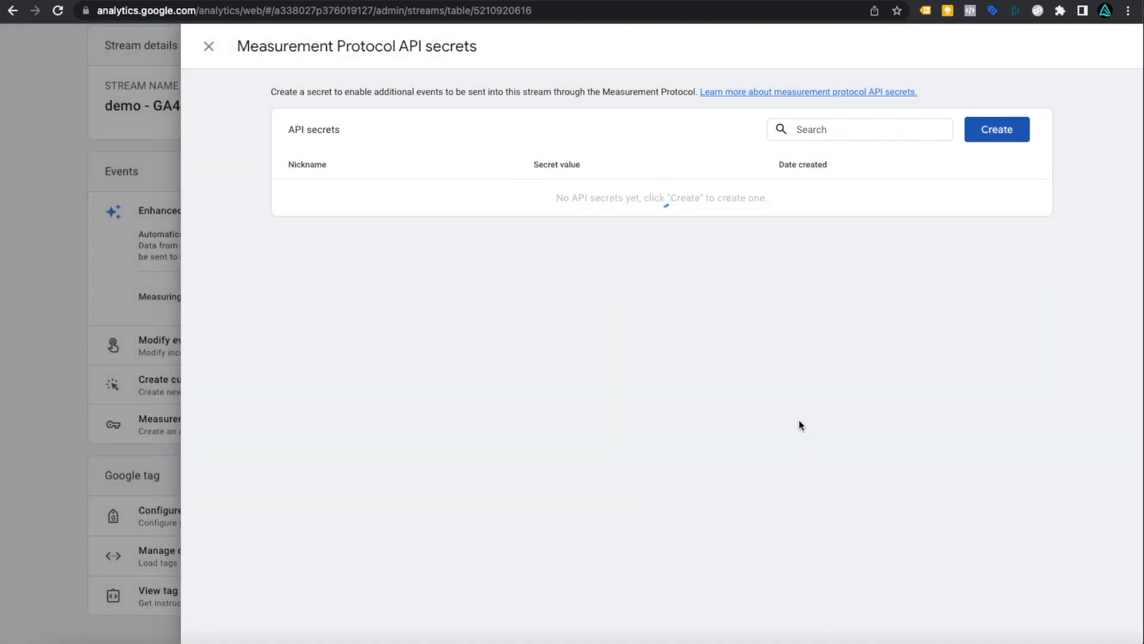
{"action": "left_click", "coordinate": [680, 196]}
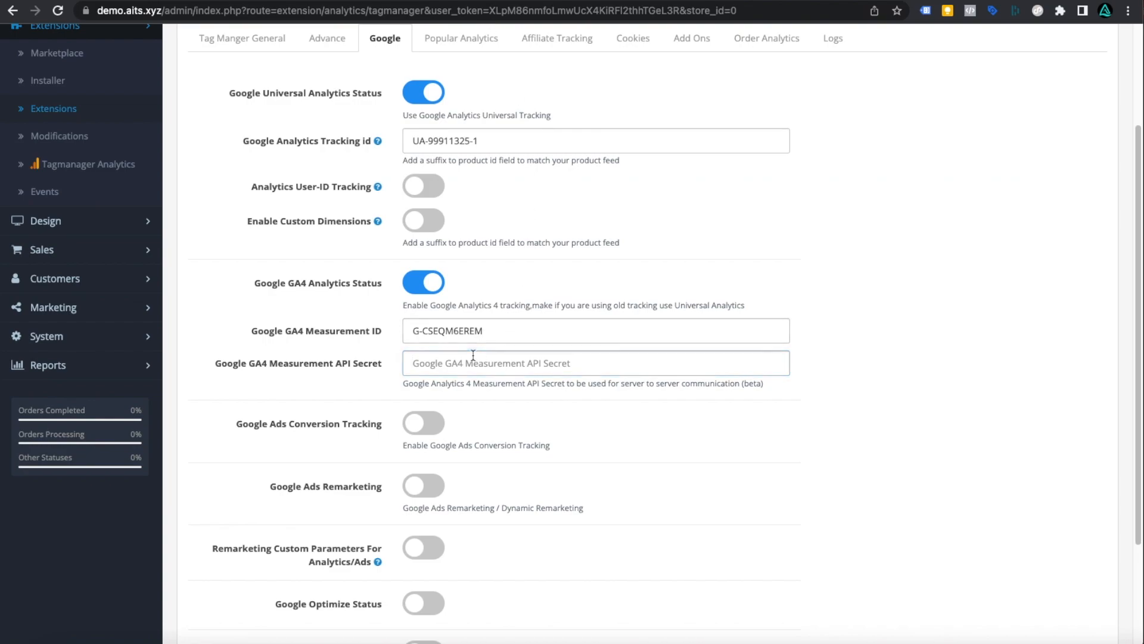
- Paste the API secret, switch on Google Ads Remarketing and Remarketing Custom Parameters, and apply
{"action": "right_click", "coordinate": [473, 355]}
{"action": "left_click", "coordinate": [489, 448]}
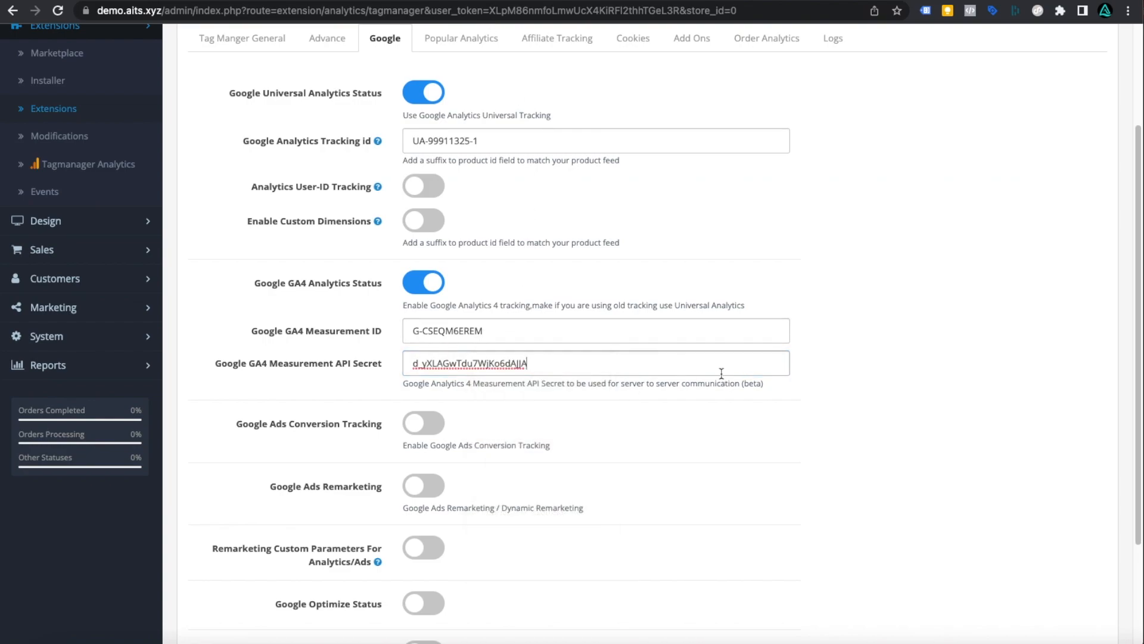
{"action": "scroll", "coordinate": [722, 374], "scroll_direction": "down", "scroll_amount": 5}
{"action": "left_click", "coordinate": [424, 334]}
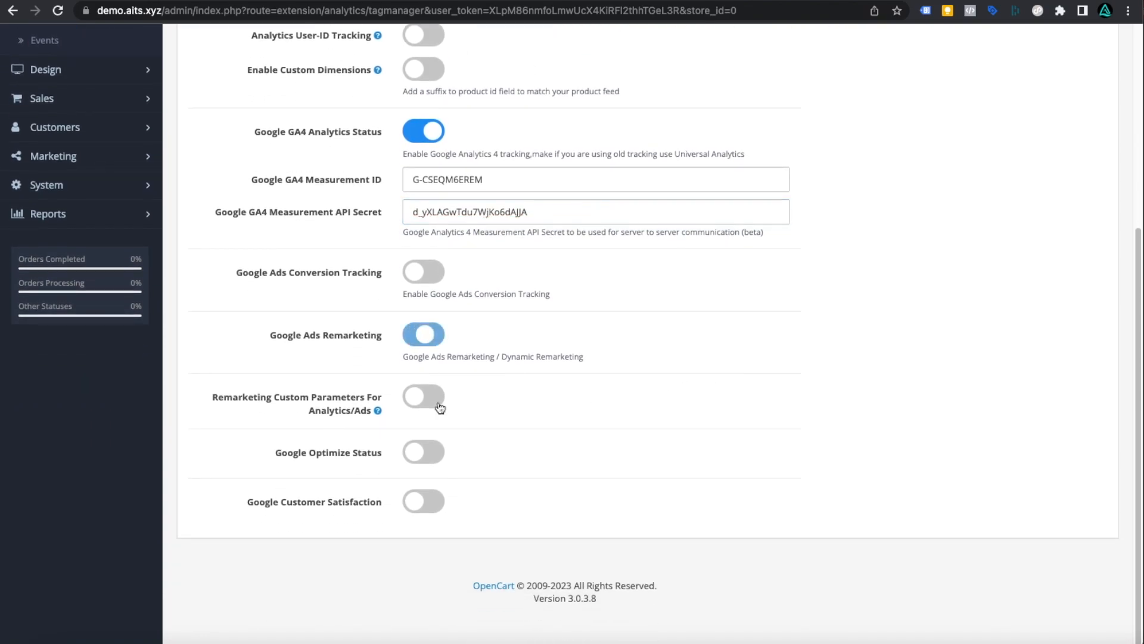
{"action": "left_click", "coordinate": [437, 400]}
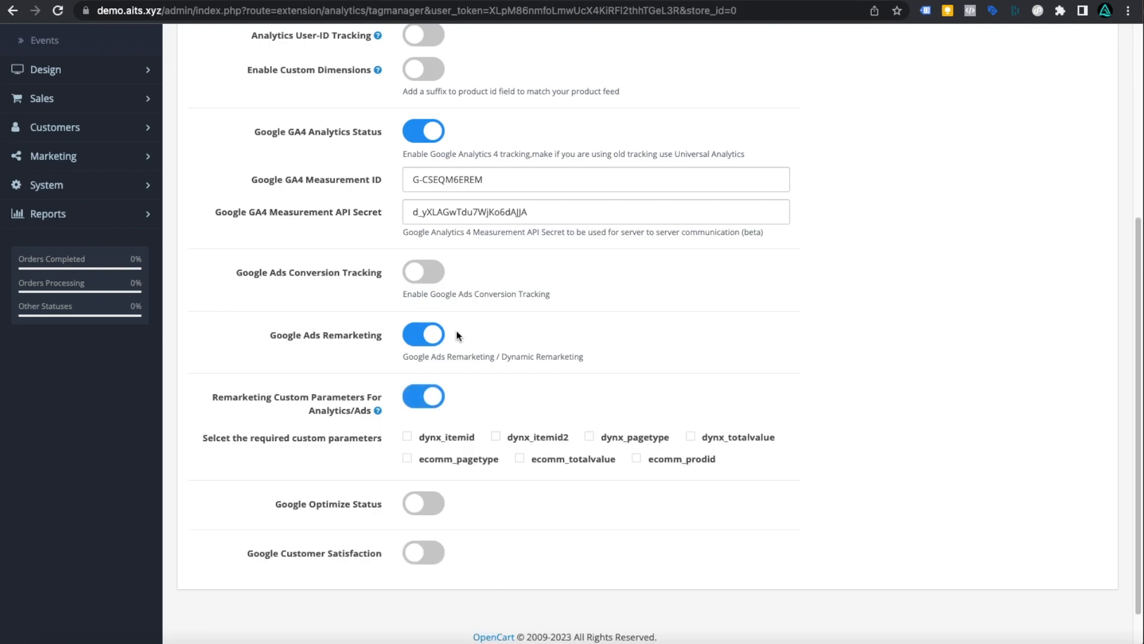
{"action": "scroll", "coordinate": [825, 424], "scroll_direction": "up", "scroll_amount": 10}
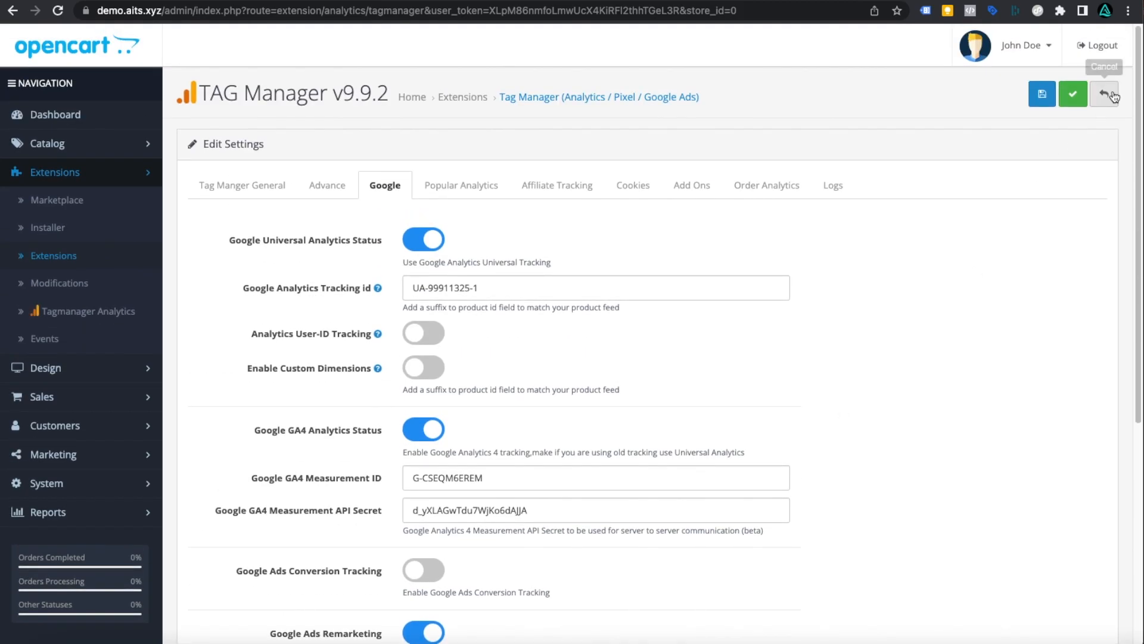
{"action": "left_click", "coordinate": [1073, 94]}
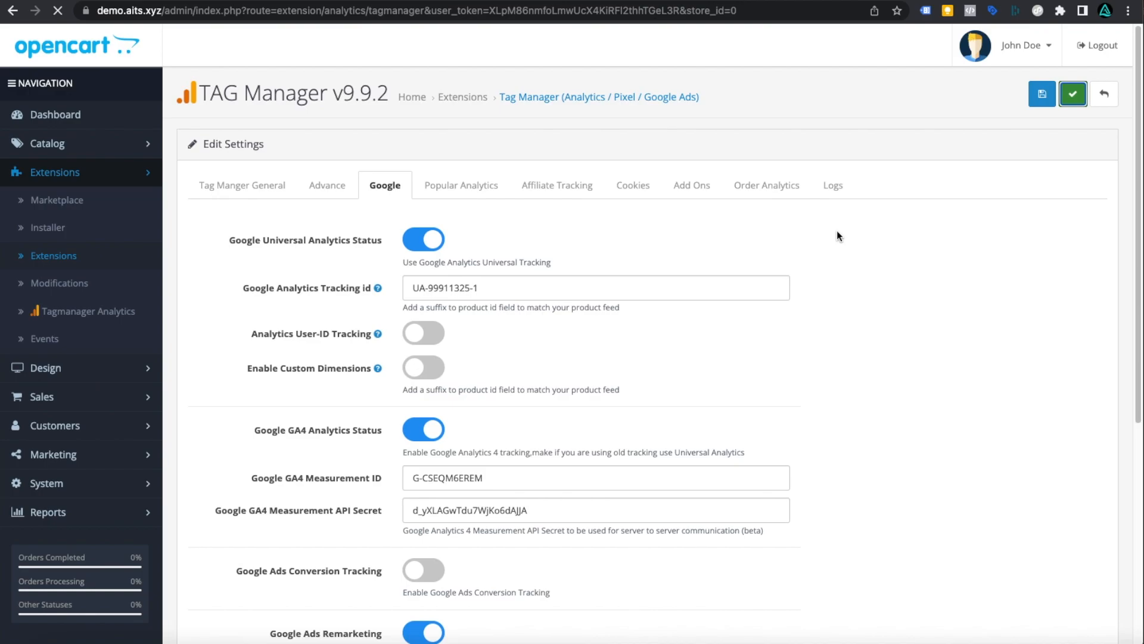
{"action": "scroll", "coordinate": [644, 205], "scroll_direction": "down", "scroll_amount": 20}
{"action": "scroll", "coordinate": [644, 205], "scroll_direction": "up", "scroll_amount": 9}
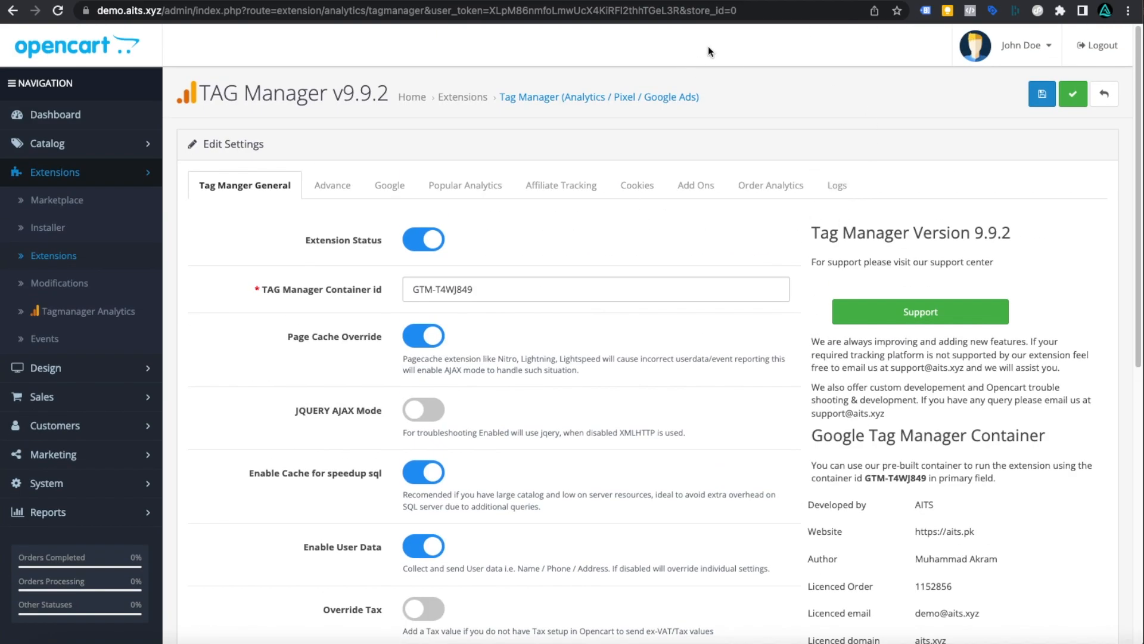
{"action": "left_click", "coordinate": [1021, 45]}
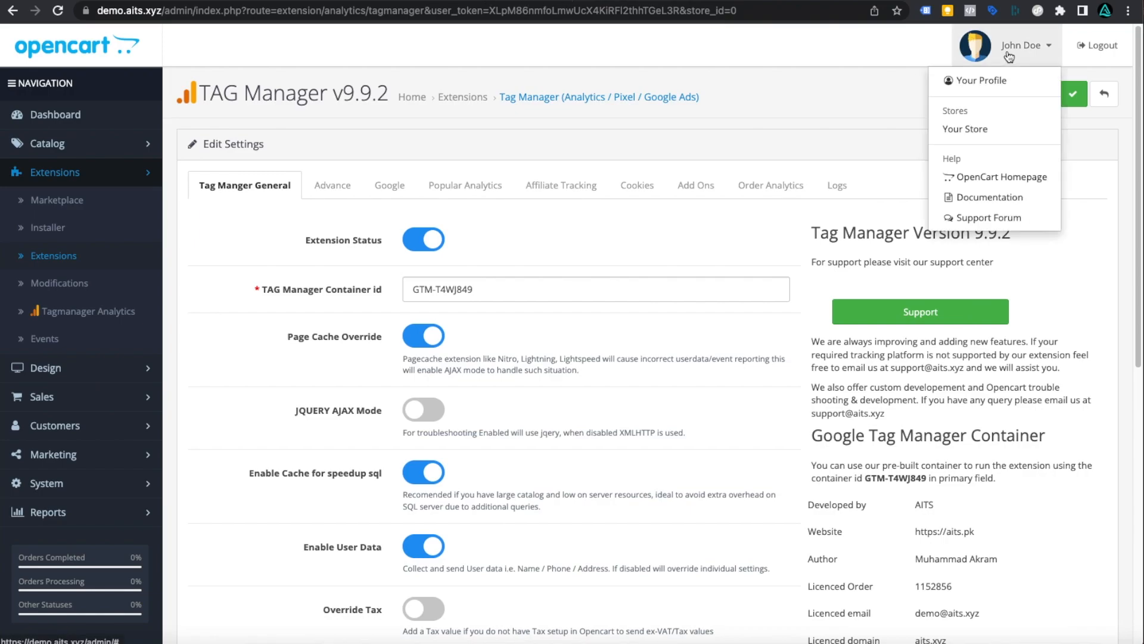
- Open the store's home page and confirm Tag Assistant reports four tags, including GTM-T4WJ849 and G-CSEQM6EREM
{"action": "left_click", "coordinate": [988, 130]}
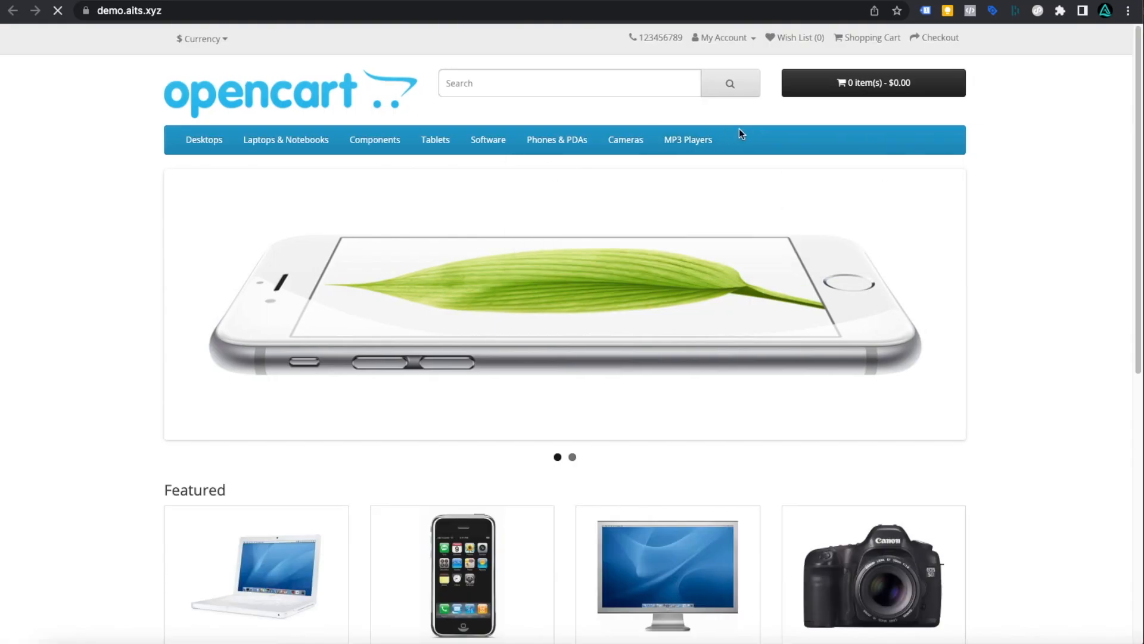
{"action": "scroll", "coordinate": [1060, 270], "scroll_direction": "down", "scroll_amount": 2}
{"action": "scroll", "coordinate": [1059, 271], "scroll_direction": "down", "scroll_amount": 7}
{"action": "scroll", "coordinate": [1060, 272], "scroll_direction": "up", "scroll_amount": 8}
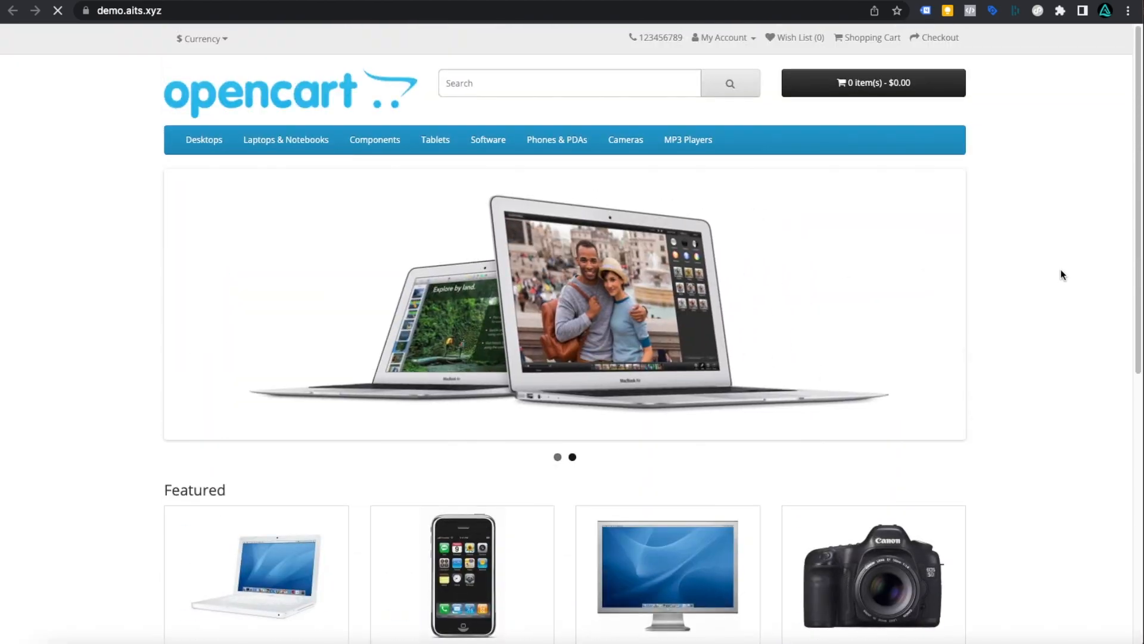
{"action": "left_click", "coordinate": [926, 10]}
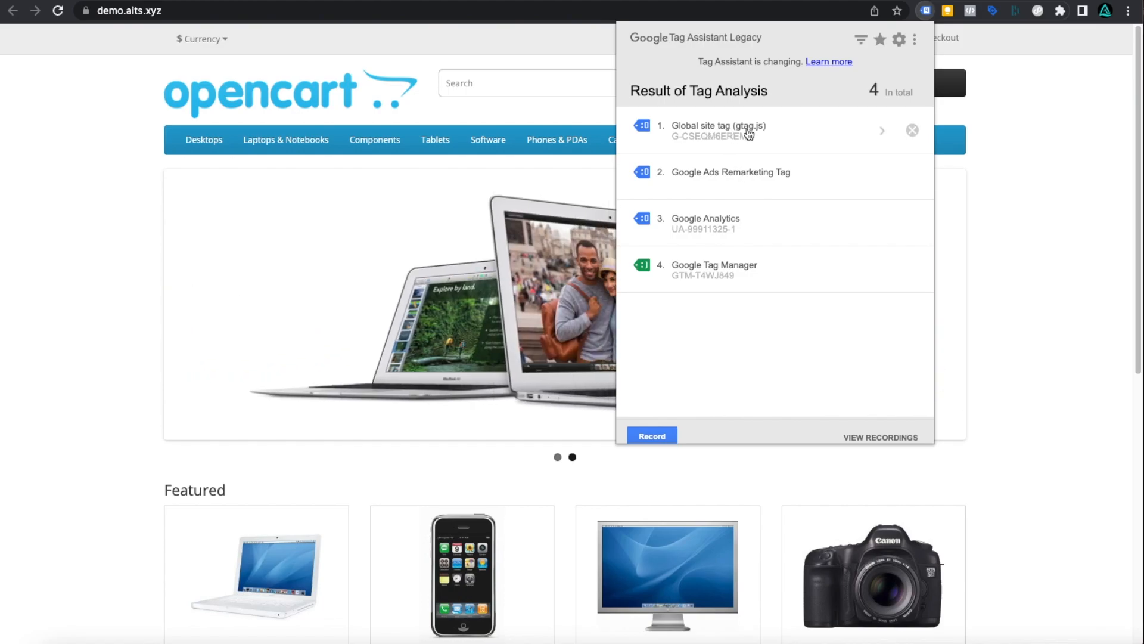
{"action": "left_click", "coordinate": [985, 292]}
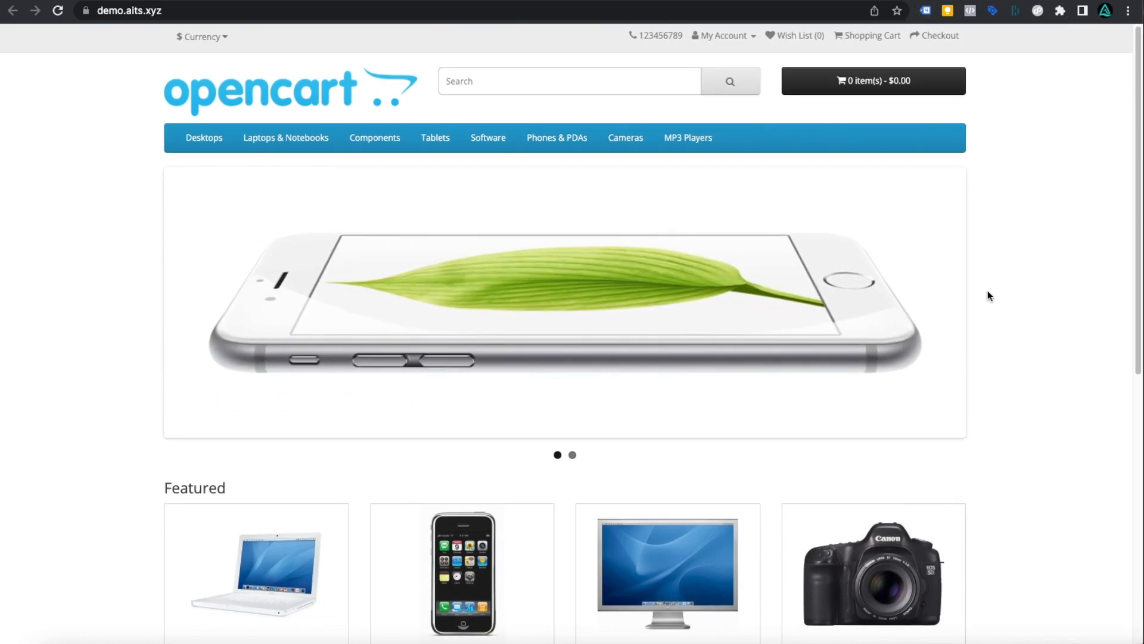
{"action": "scroll", "coordinate": [988, 294], "scroll_direction": "down", "scroll_amount": 8}
{"action": "scroll", "coordinate": [988, 292], "scroll_direction": "up", "scroll_amount": 2}
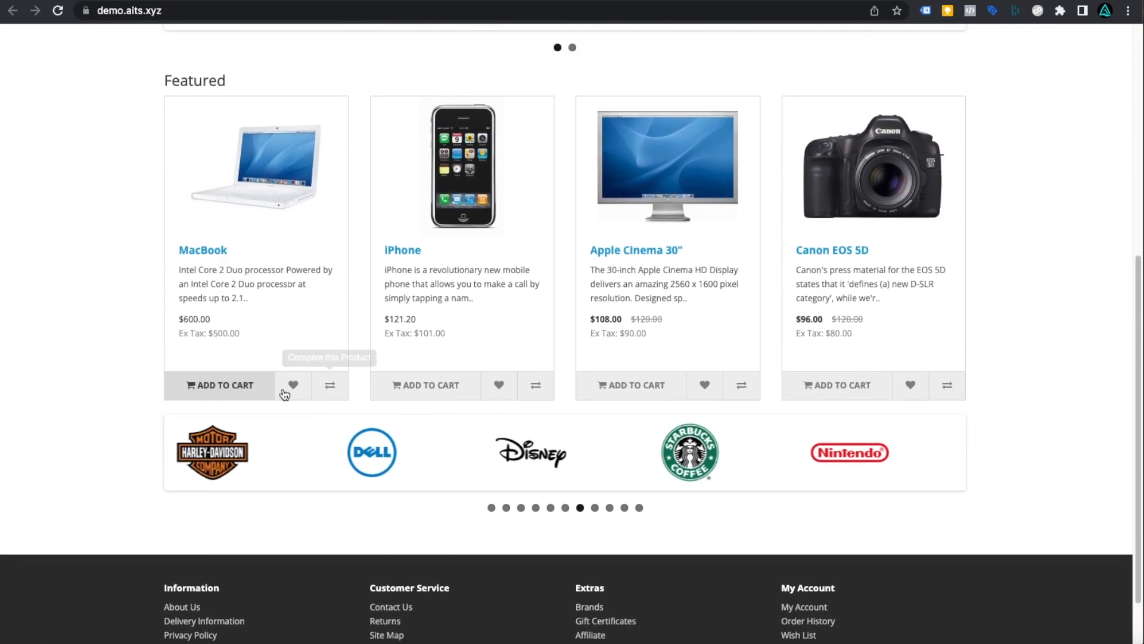
{"action": "right_click", "coordinate": [52, 325]}
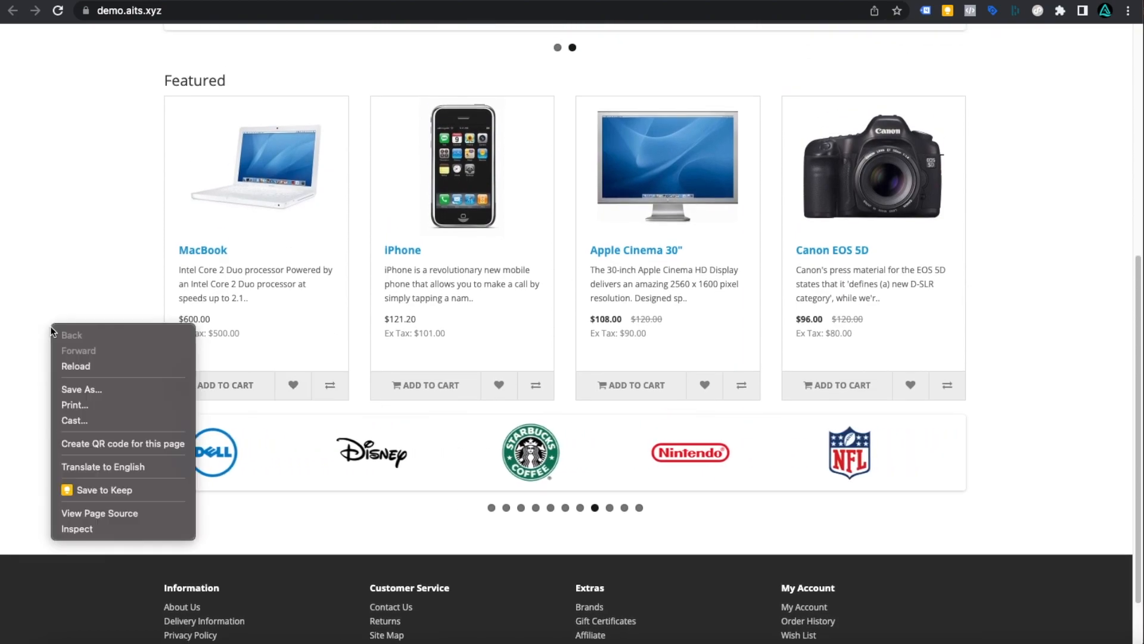
- Open the DevTools console on the storefront and add the iPhone to the cart
{"action": "left_click", "coordinate": [87, 527]}
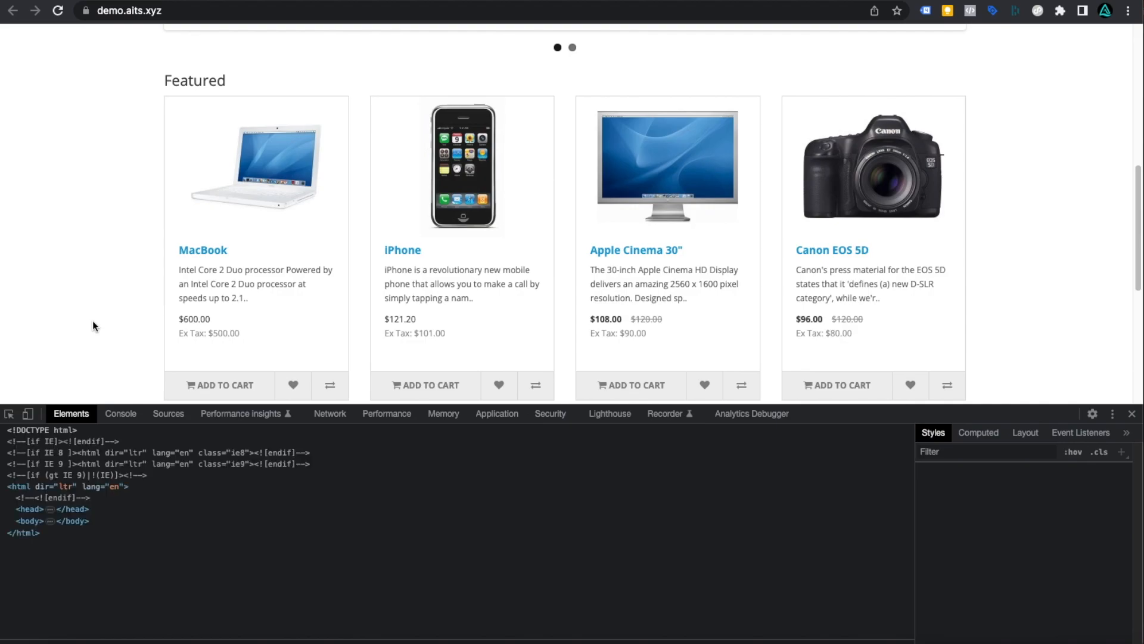
{"action": "left_click", "coordinate": [123, 414]}
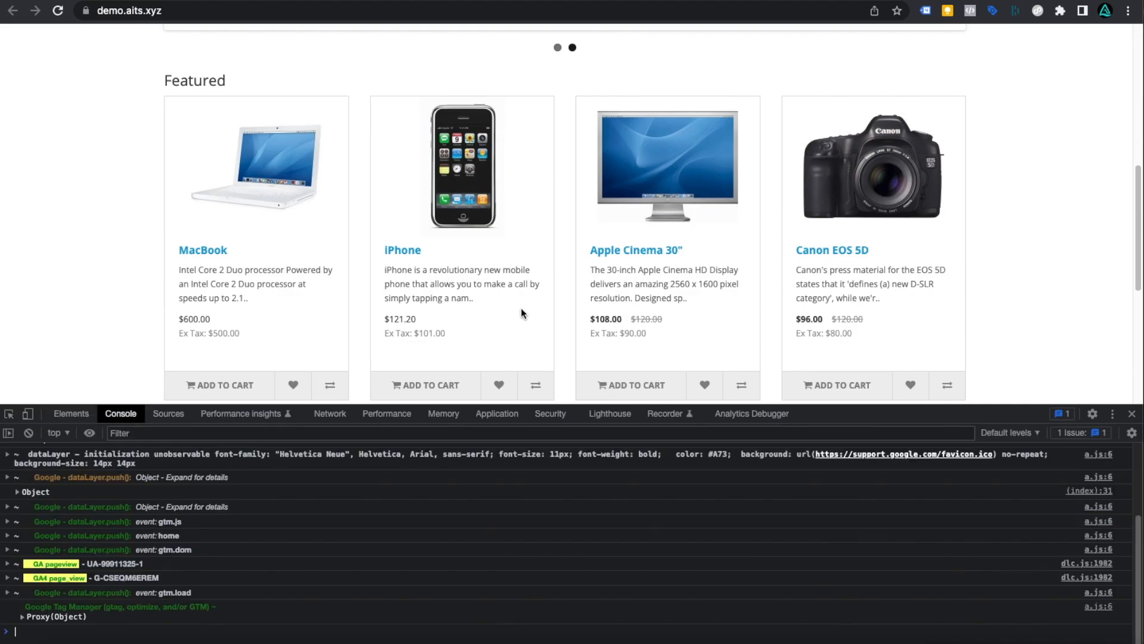
{"action": "scroll", "coordinate": [520, 306], "scroll_direction": "down", "scroll_amount": 2}
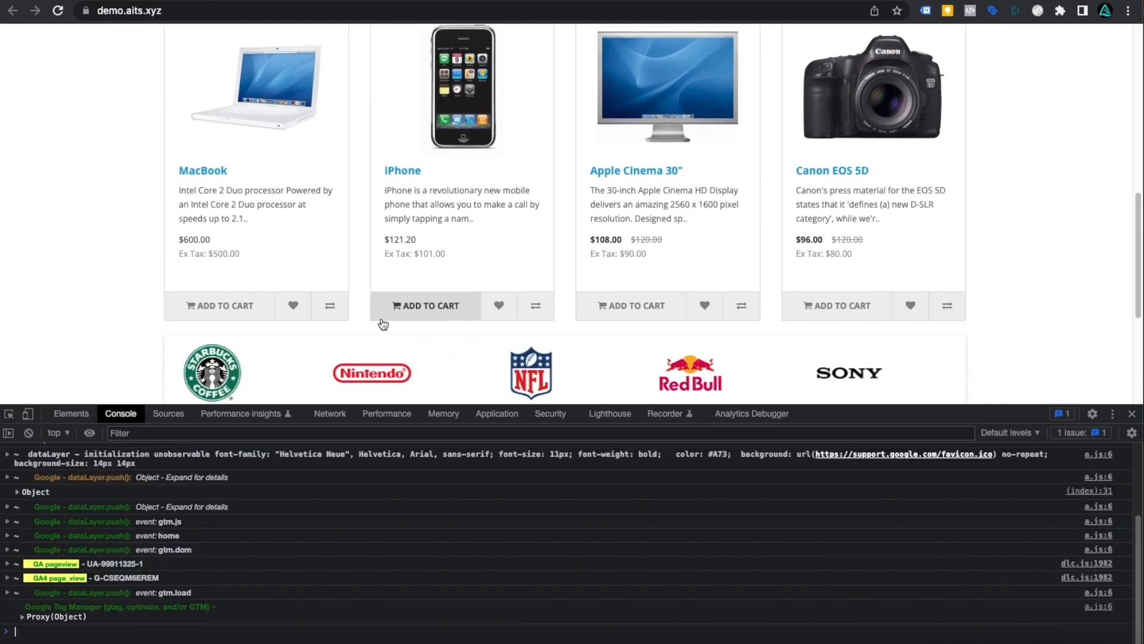
{"action": "left_click", "coordinate": [464, 310]}
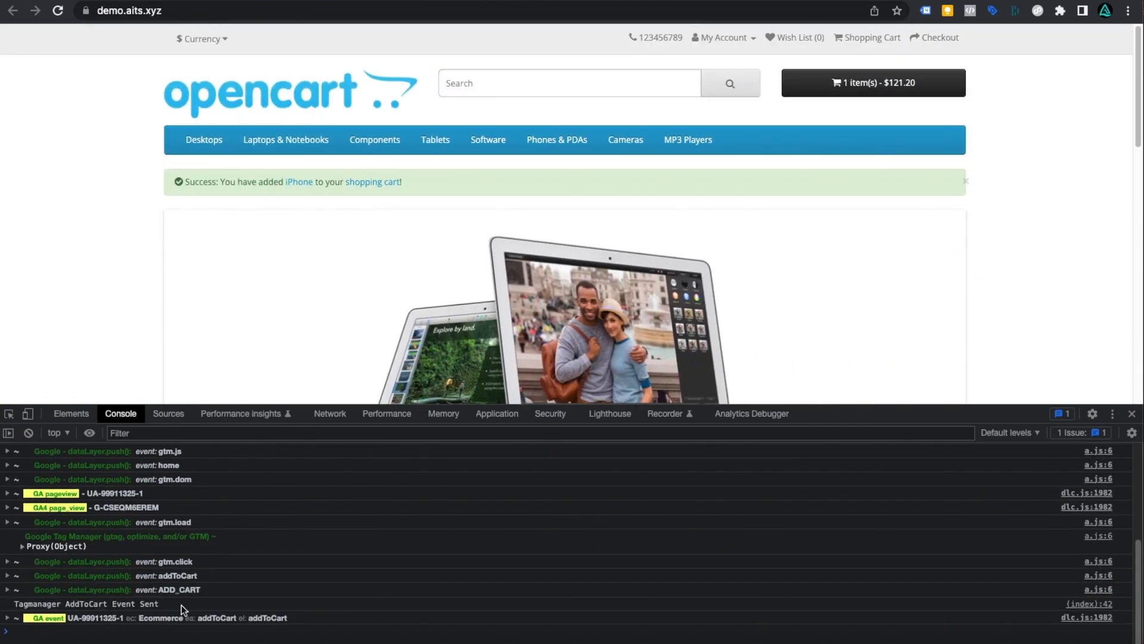
- Confirm the addToCart event reached the UA-99911325-1 Analytics tag in Tag Assistant
{"action": "left_click", "coordinate": [925, 12]}
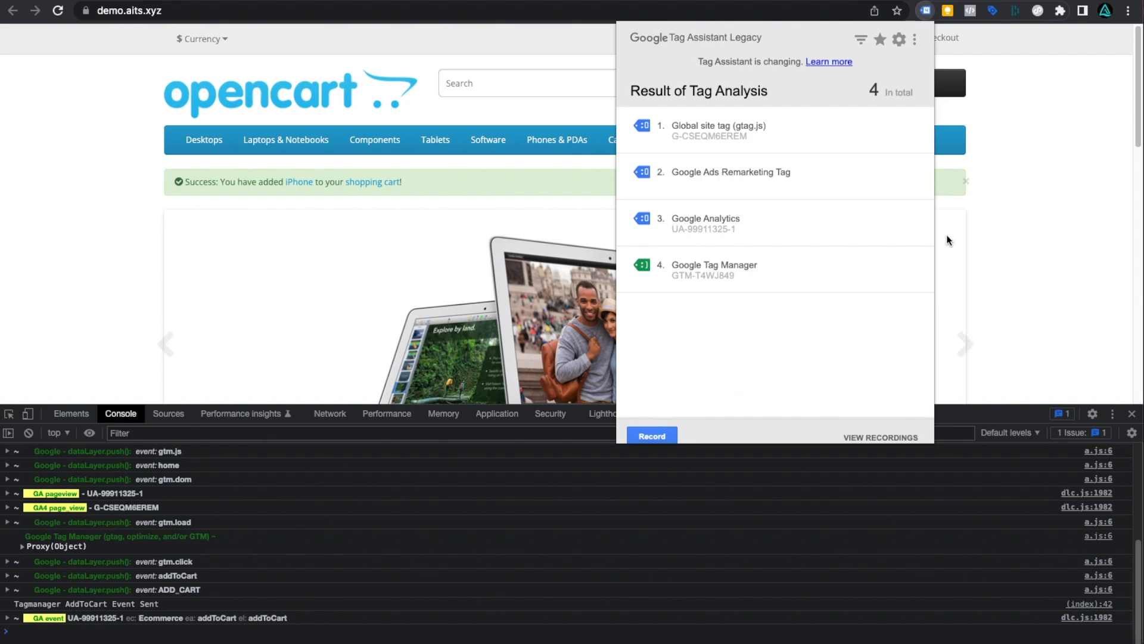
{"action": "left_click", "coordinate": [683, 233]}
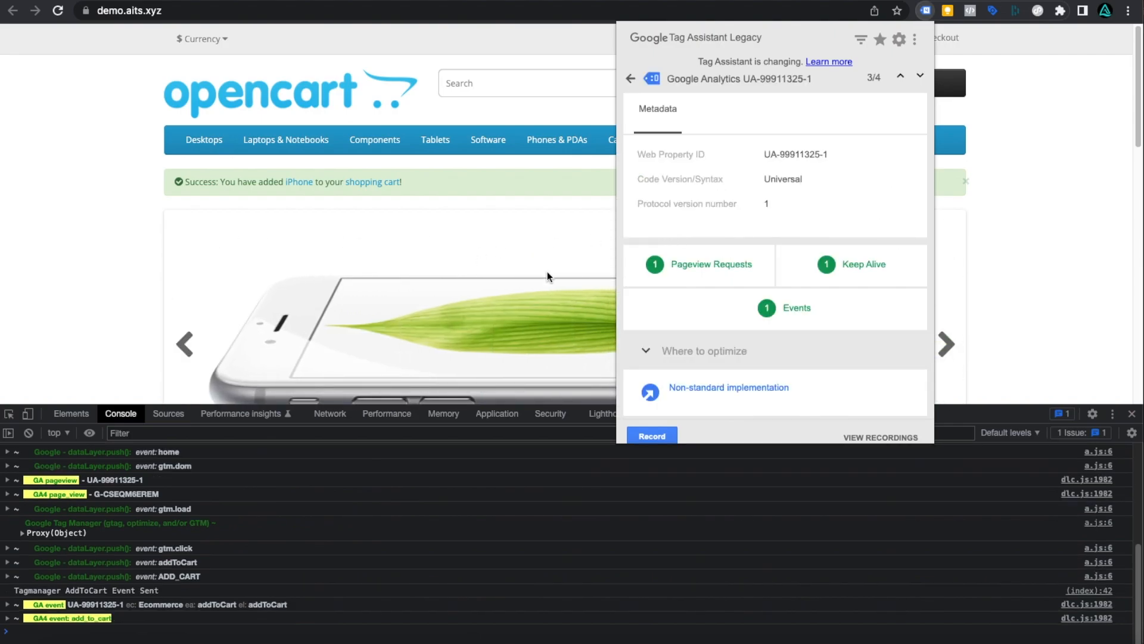
{"action": "left_click", "coordinate": [815, 306]}
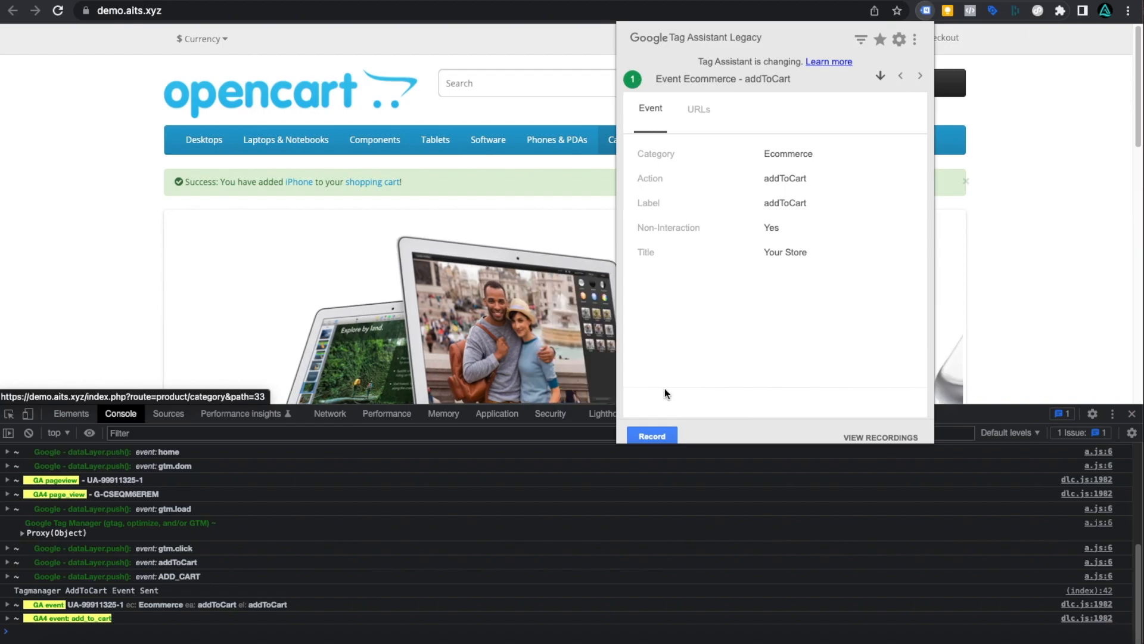
{"action": "left_click", "coordinate": [1016, 147]}
{"action": "scroll", "coordinate": [703, 239], "scroll_direction": "down", "scroll_amount": 10}
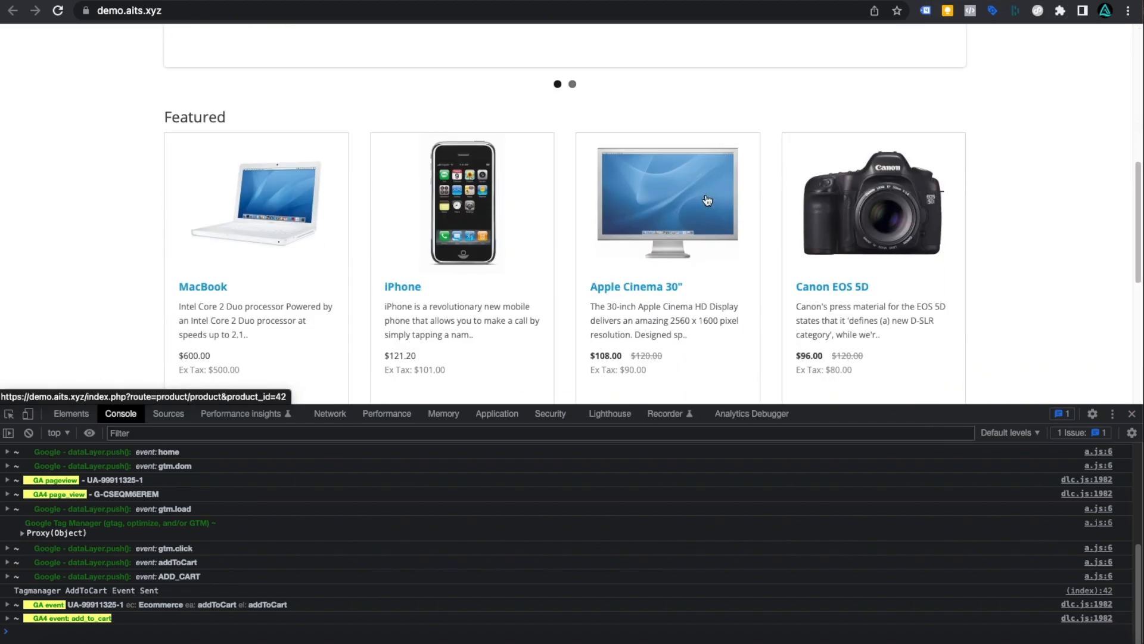
{"action": "scroll", "coordinate": [703, 190], "scroll_direction": "up", "scroll_amount": 5}
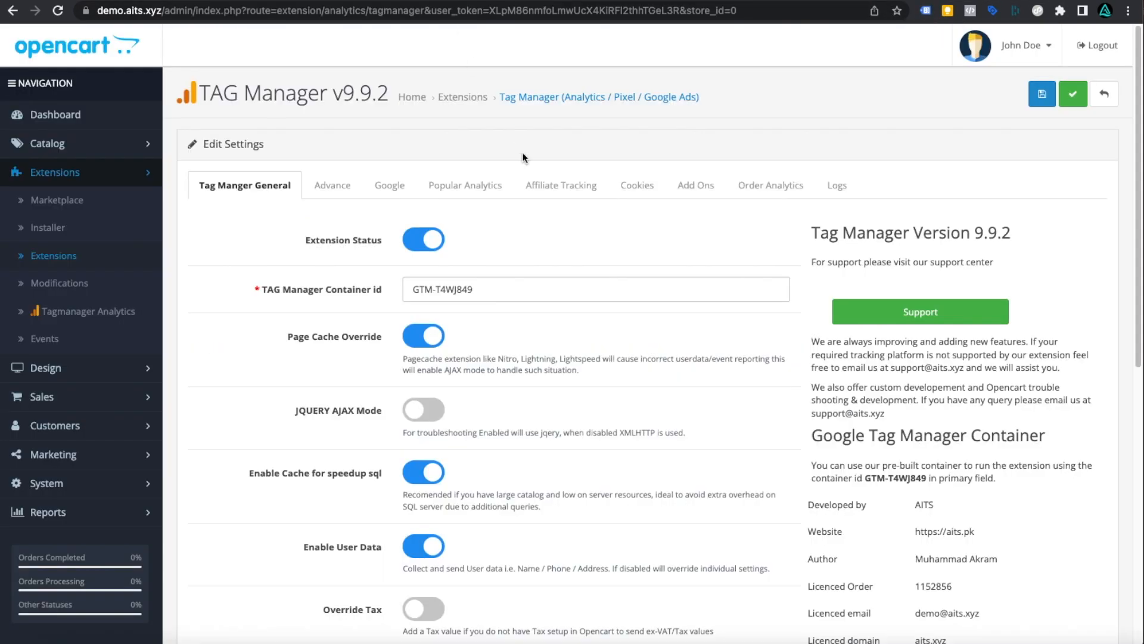
{"action": "scroll", "coordinate": [568, 214], "scroll_direction": "down", "scroll_amount": 3}
- Switch on Facebook Pixel Tracking on the Popular Analytics tab
{"action": "scroll", "coordinate": [568, 213], "scroll_direction": "up", "scroll_amount": 3}
{"action": "scroll", "coordinate": [478, 259], "scroll_direction": "down", "scroll_amount": 3}
{"action": "scroll", "coordinate": [477, 259], "scroll_direction": "down", "scroll_amount": 2}
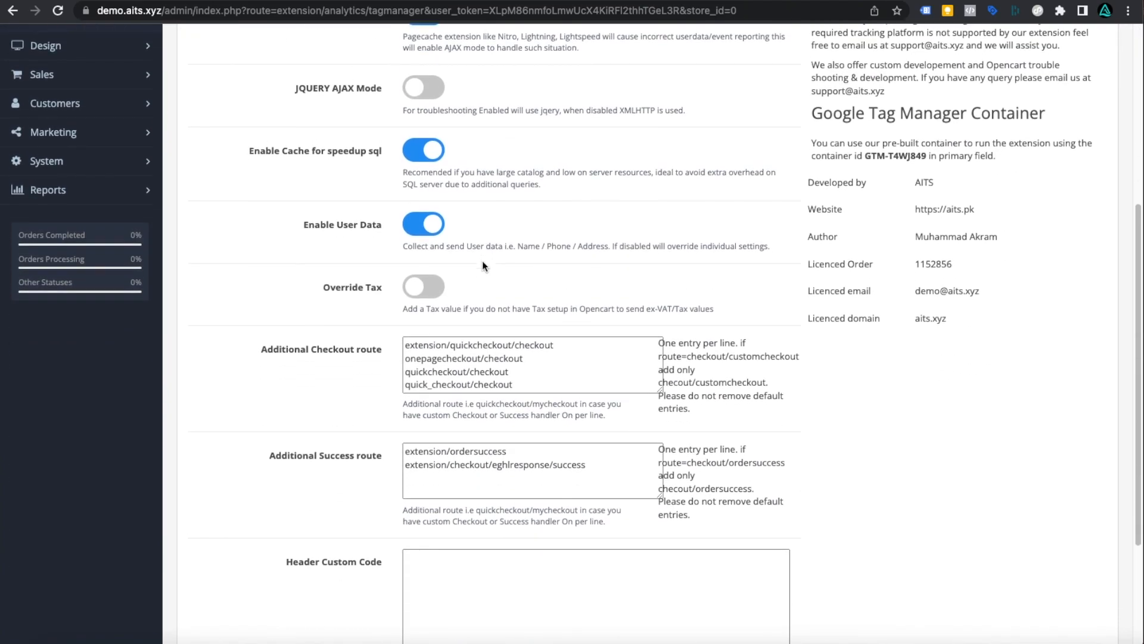
{"action": "scroll", "coordinate": [482, 260], "scroll_direction": "up", "scroll_amount": 4}
{"action": "left_click", "coordinate": [433, 186]}
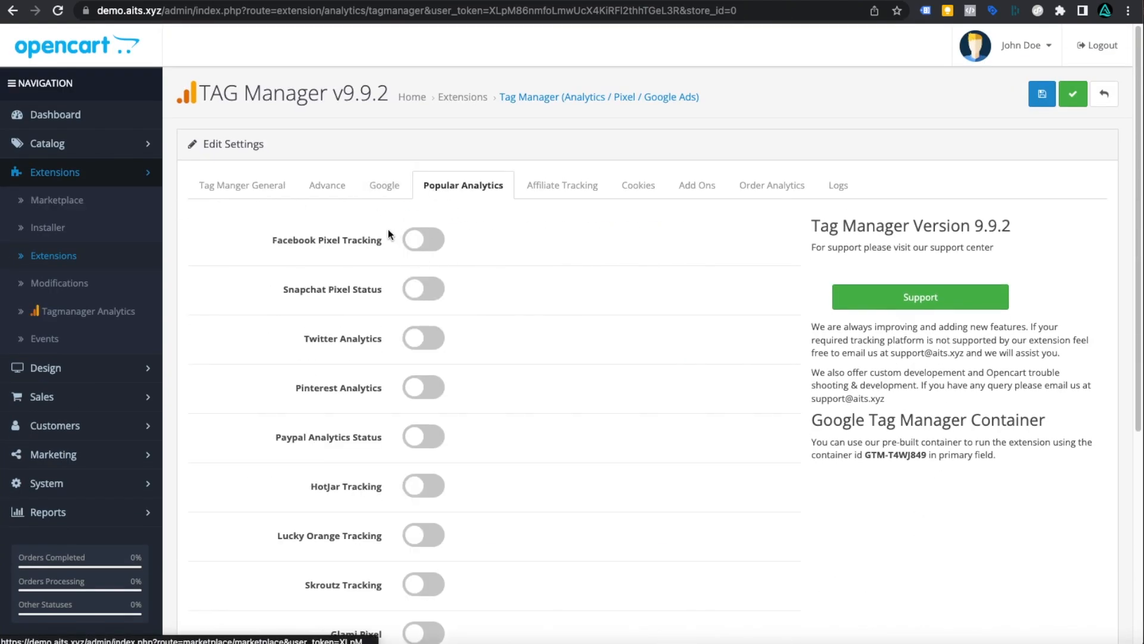
{"action": "left_click", "coordinate": [425, 241]}
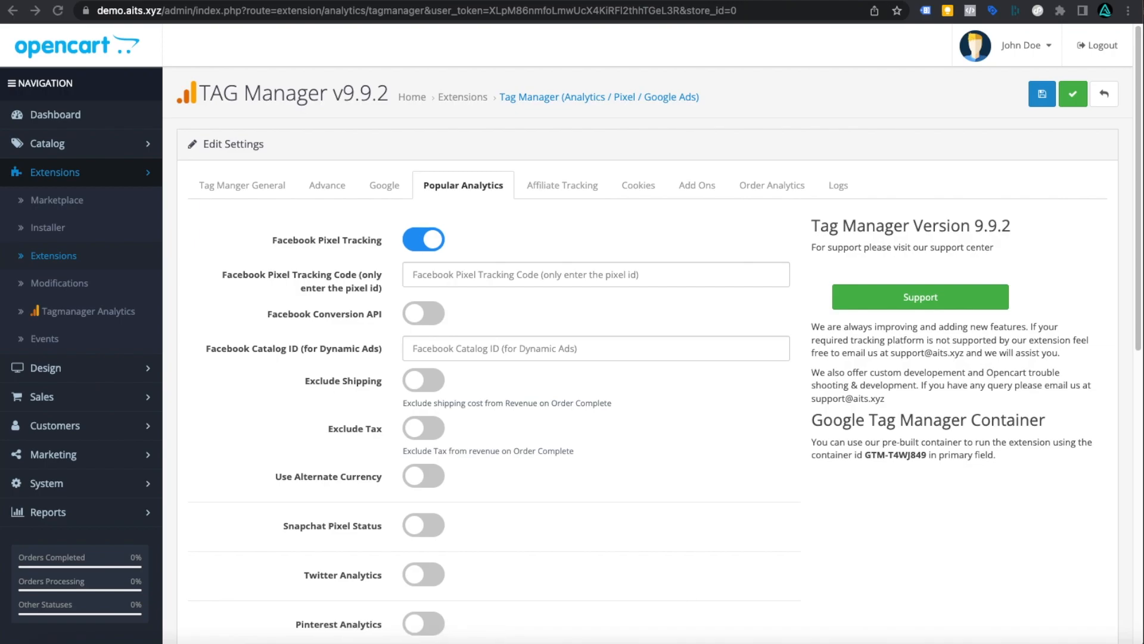
- Replace a dummy entry with the store's real Facebook pixel ID in the Tracking Code field
{"action": "left_click", "coordinate": [496, 265]}
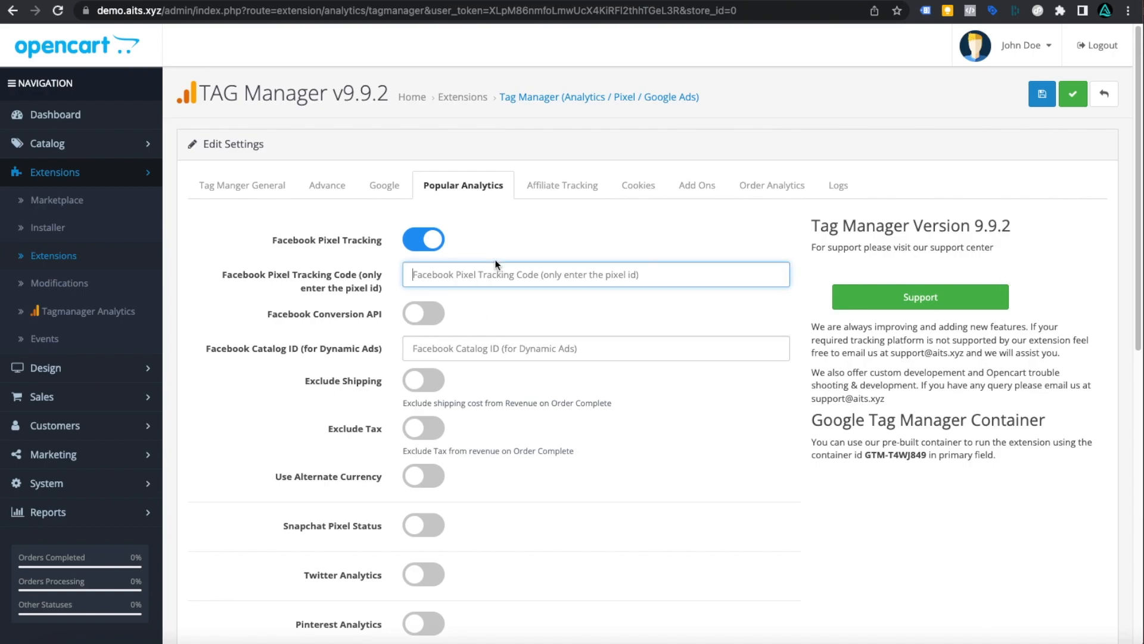
{"action": "type", "text": "312312312231/fddfgdfty45tg"}
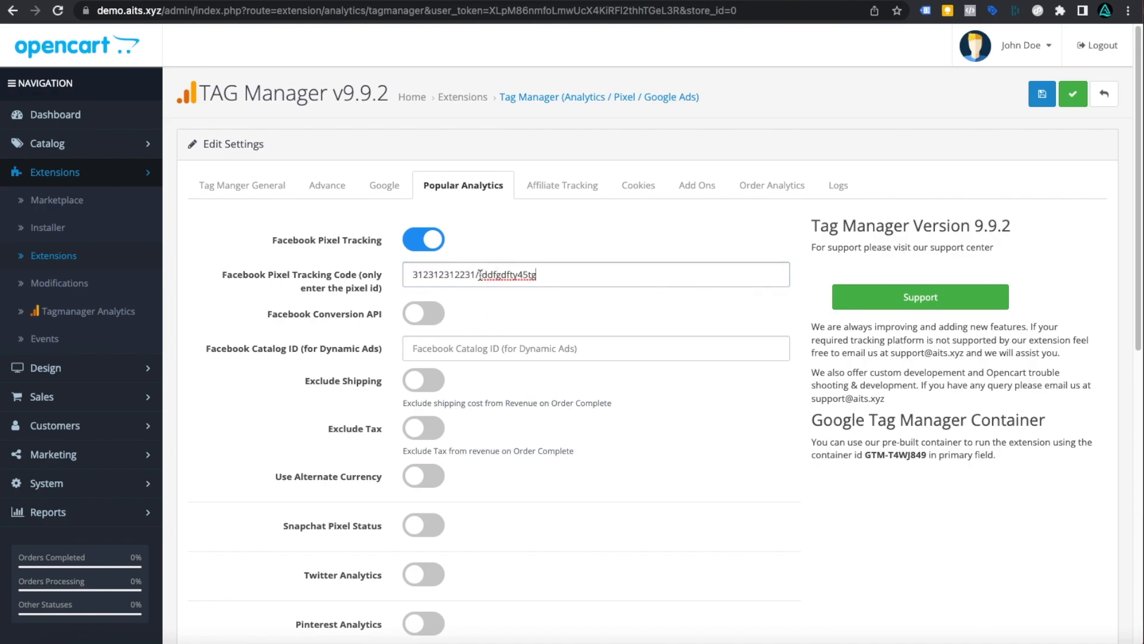
{"action": "triple_click", "coordinate": [603, 276]}
{"action": "key", "text": "BackSpace"}
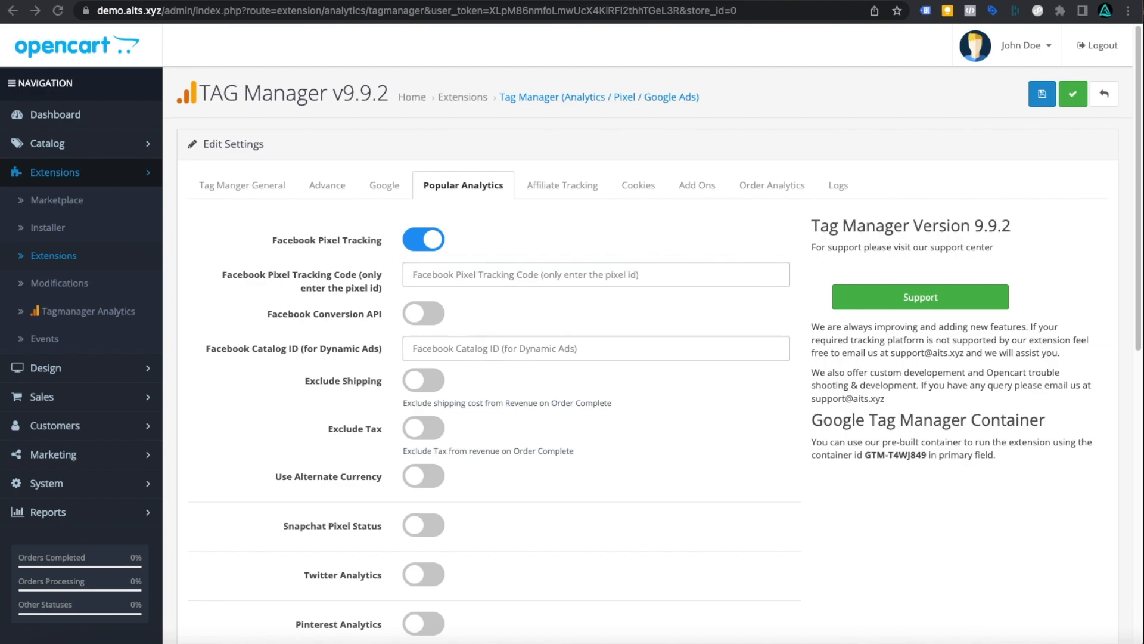
{"action": "left_click", "coordinate": [475, 269]}
{"action": "key", "text": "ctrl+v"}
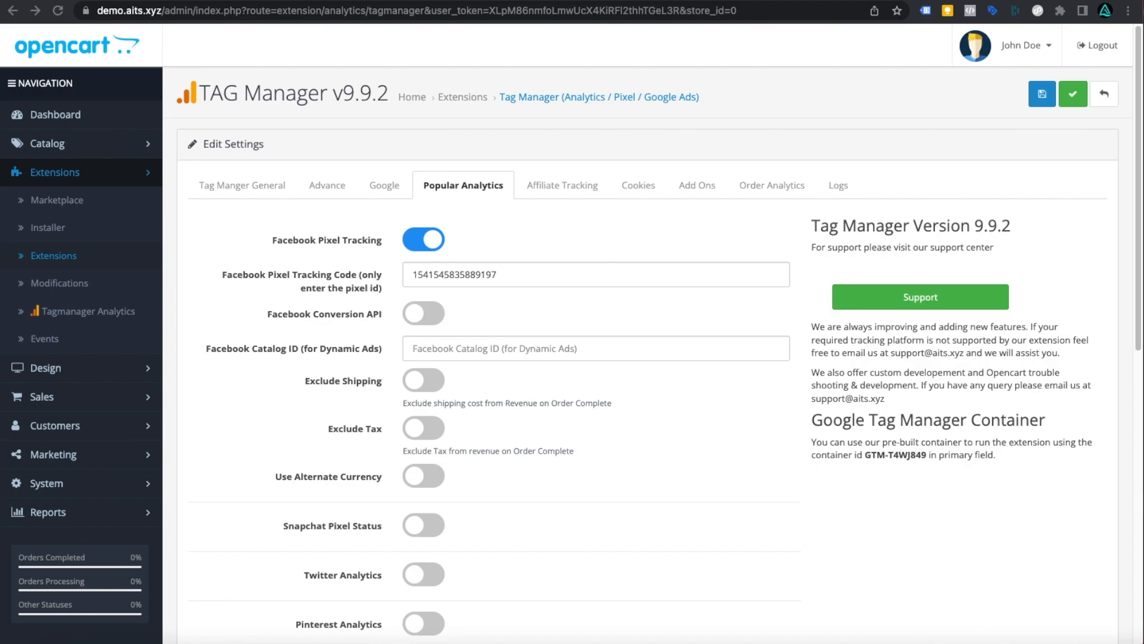
{"action": "left_click", "coordinate": [728, 323]}
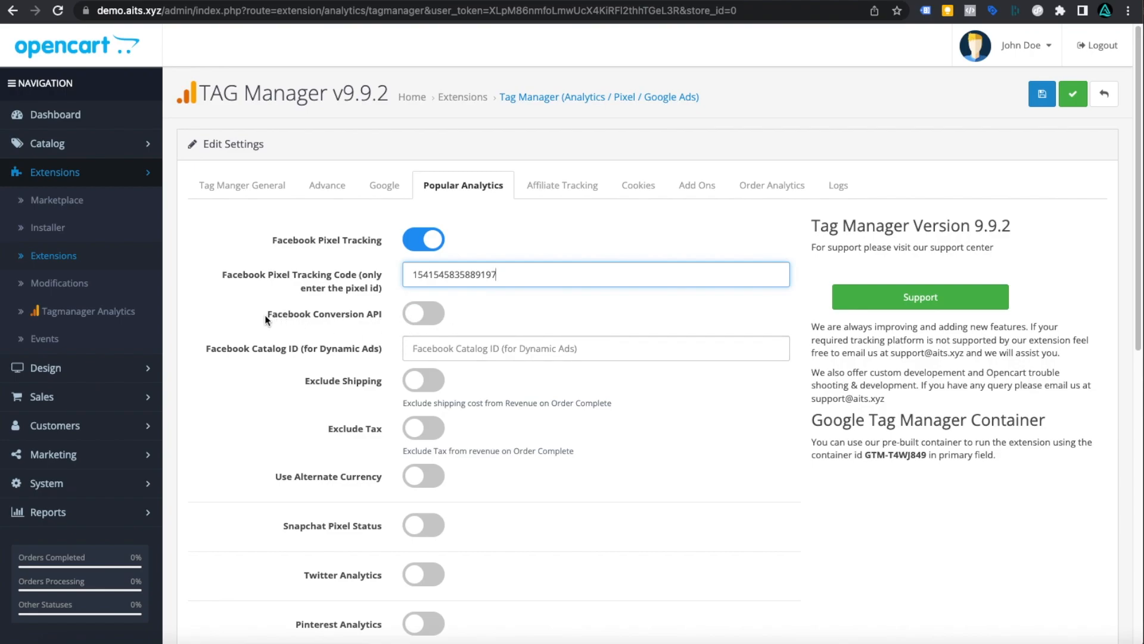
{"action": "left_click_drag", "start_coordinate": [265, 315], "coordinate": [383, 313]}
{"action": "scroll", "coordinate": [583, 312], "scroll_direction": "down", "scroll_amount": 3}
{"action": "scroll", "coordinate": [583, 318], "scroll_direction": "up", "scroll_amount": 2}
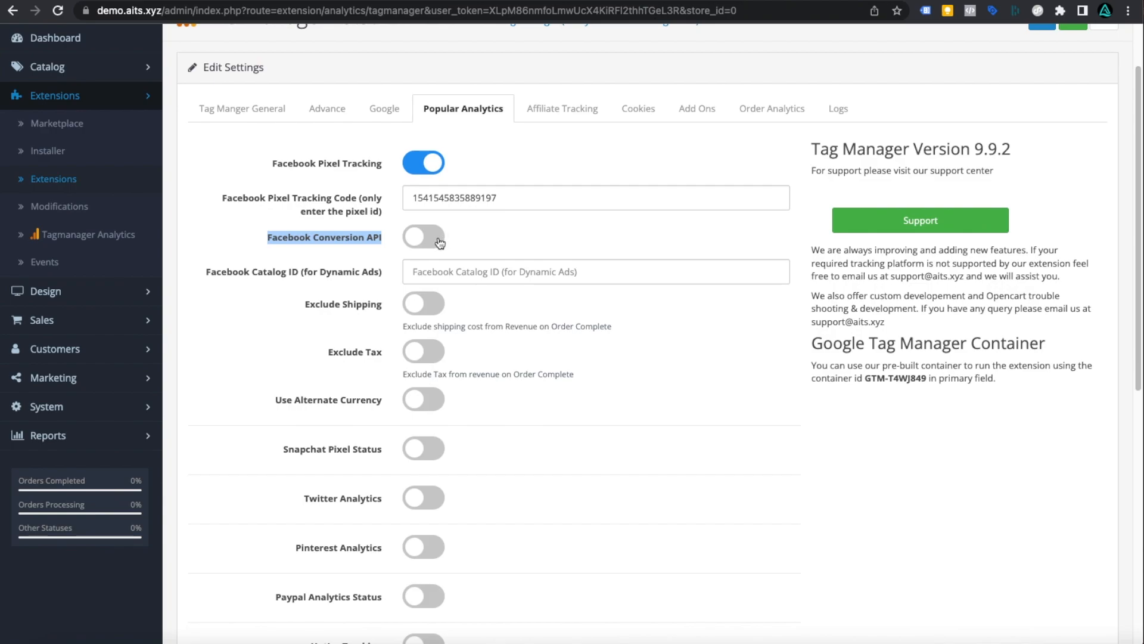
- Enable Facebook Conversion API, paste its access token, and clear the Pixel API Test Code
{"action": "left_click", "coordinate": [440, 241]}
{"action": "left_click", "coordinate": [452, 274]}
{"action": "right_click", "coordinate": [451, 274]}
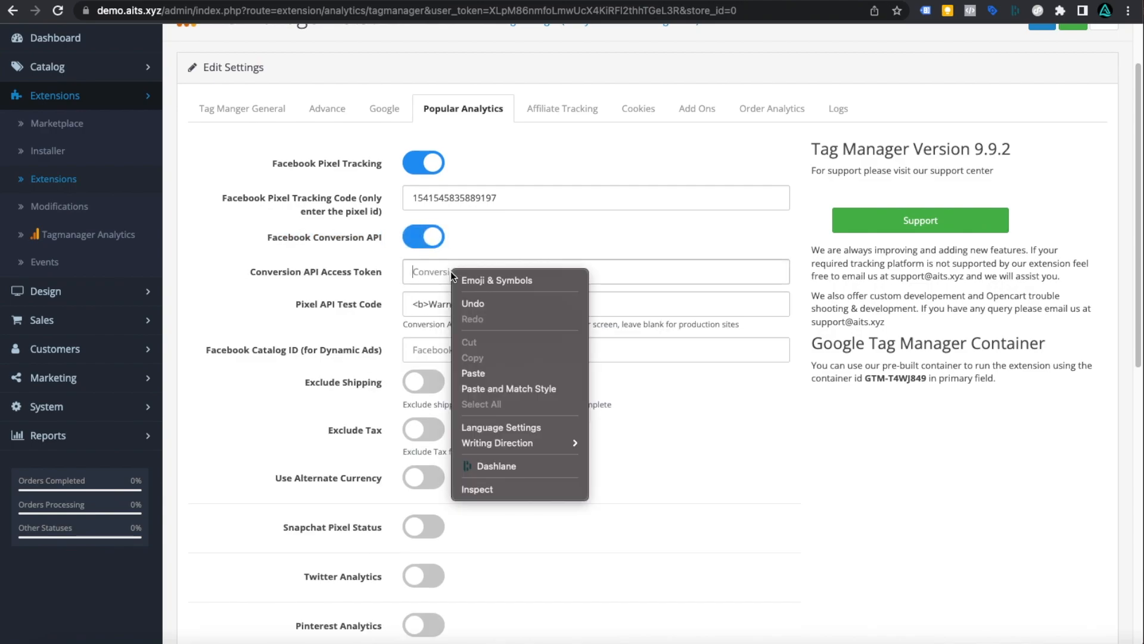
{"action": "left_click", "coordinate": [473, 373]}
{"action": "triple_click", "coordinate": [601, 314]}
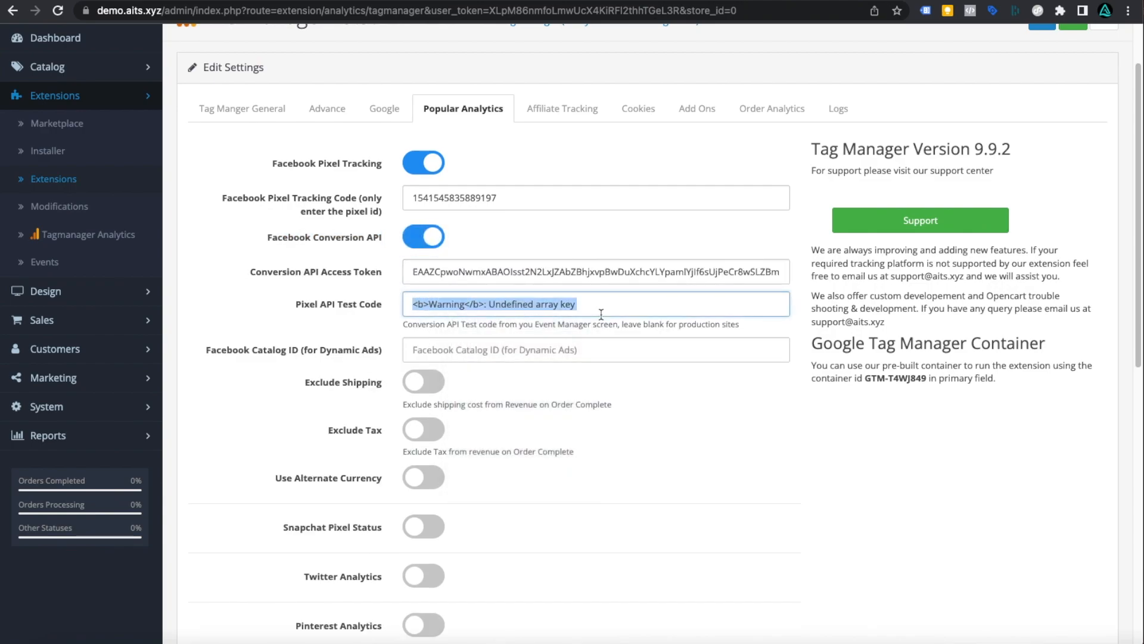
{"action": "key", "text": "BackSpace"}
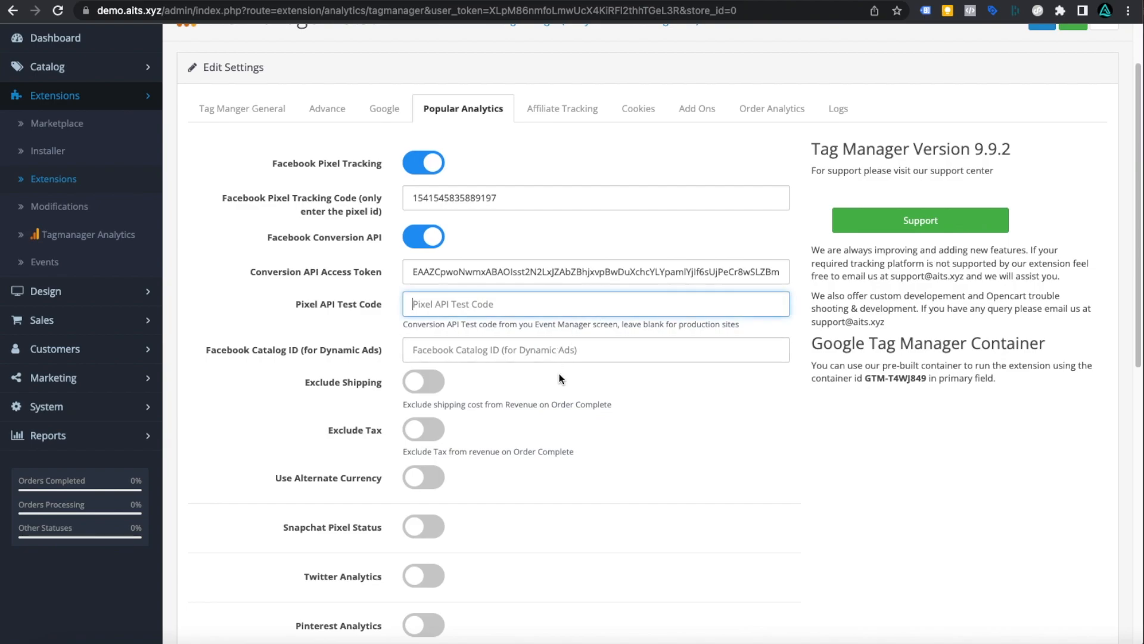
{"action": "left_click", "coordinate": [433, 349]}
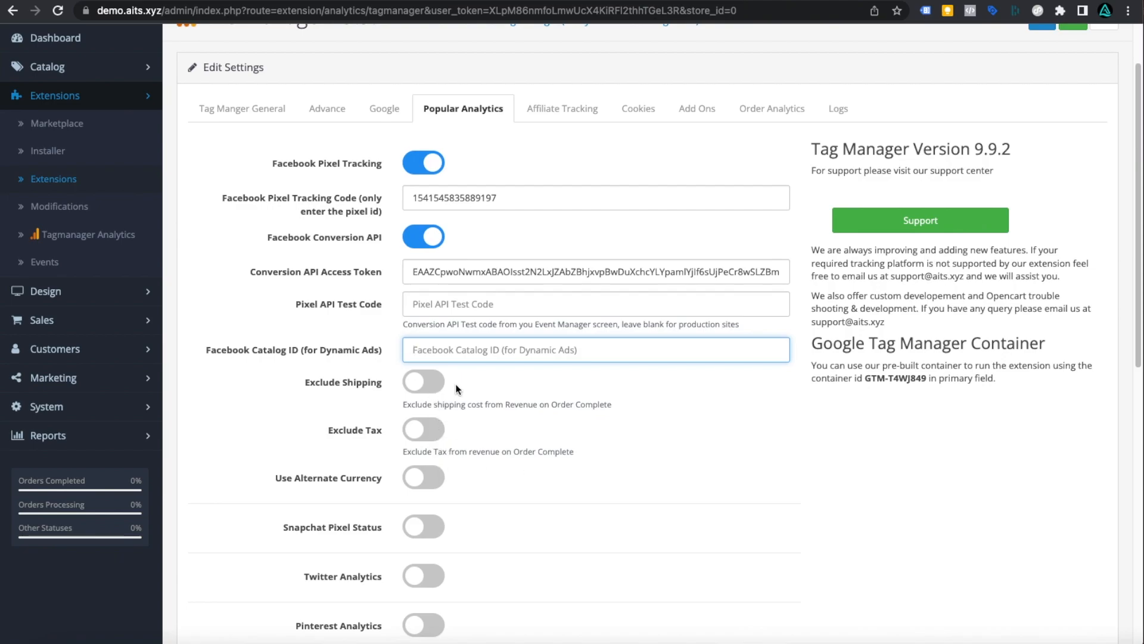
- Turn on Exclude Shipping and Exclude Tax so revenue omits shipping and tax
{"action": "left_click_drag", "start_coordinate": [457, 384], "coordinate": [459, 452]}
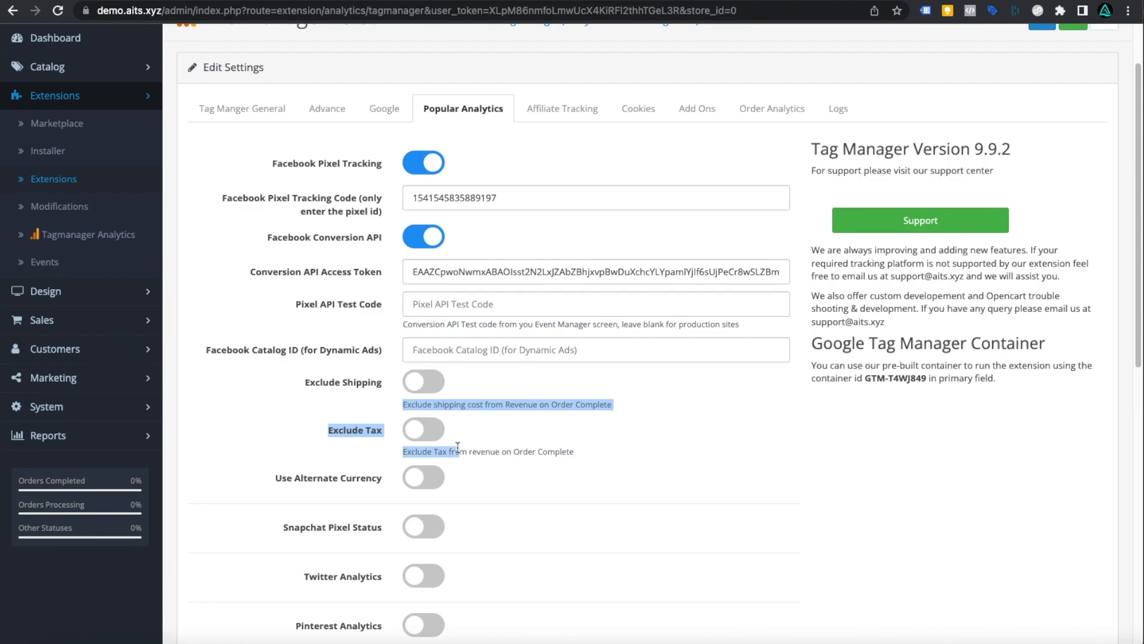
{"action": "left_click", "coordinate": [526, 440]}
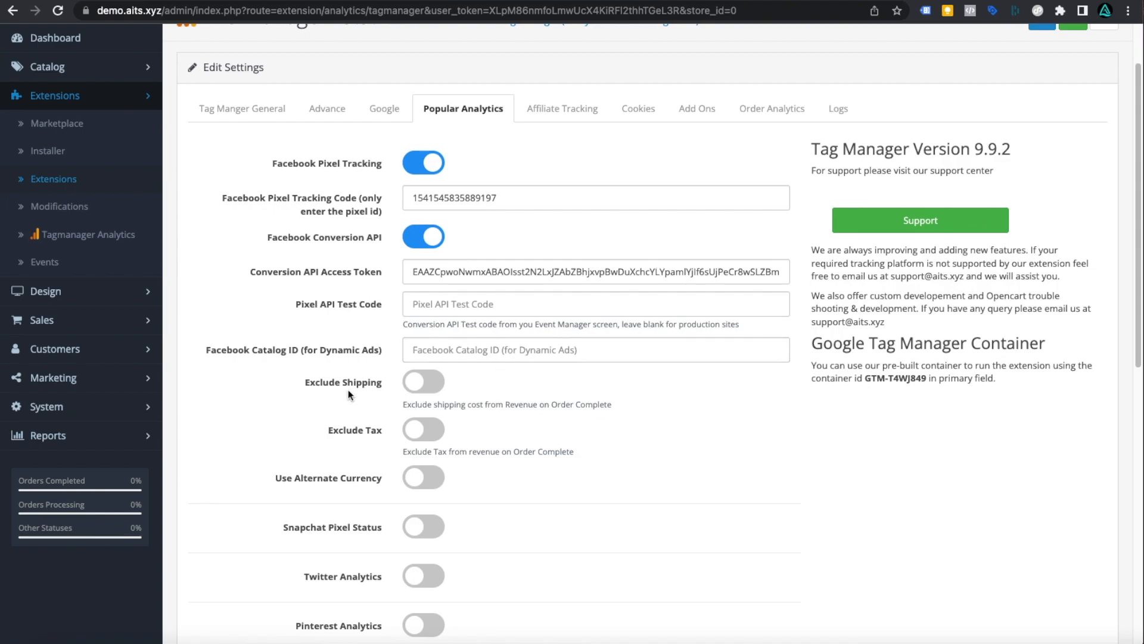
{"action": "left_click", "coordinate": [419, 387]}
{"action": "left_click", "coordinate": [423, 429]}
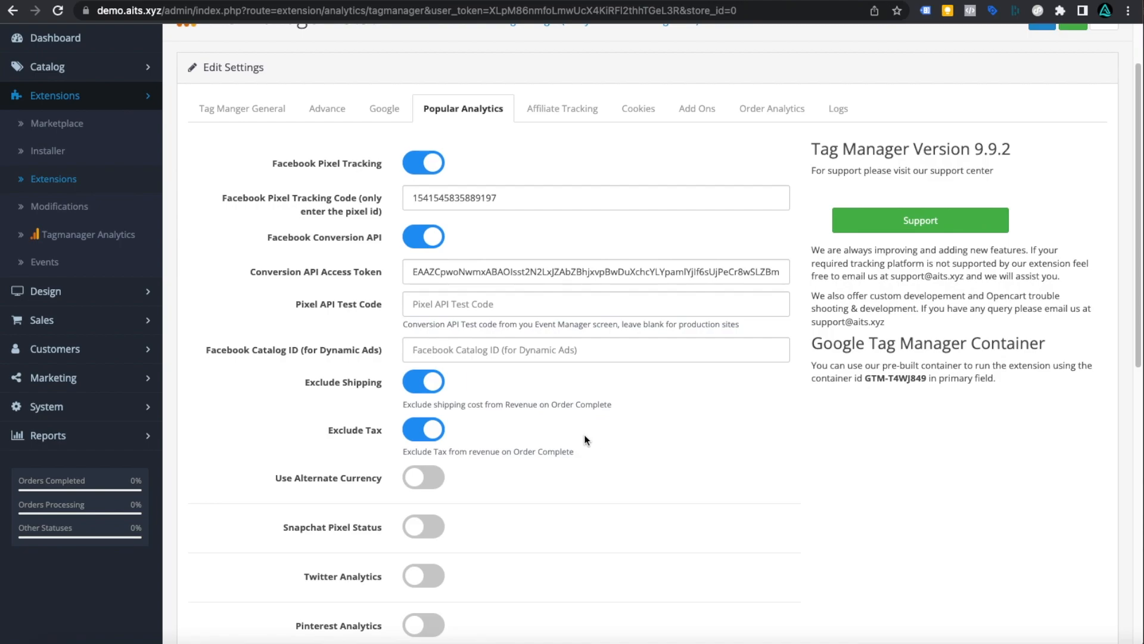
{"action": "scroll", "coordinate": [578, 439], "scroll_direction": "down", "scroll_amount": 4}
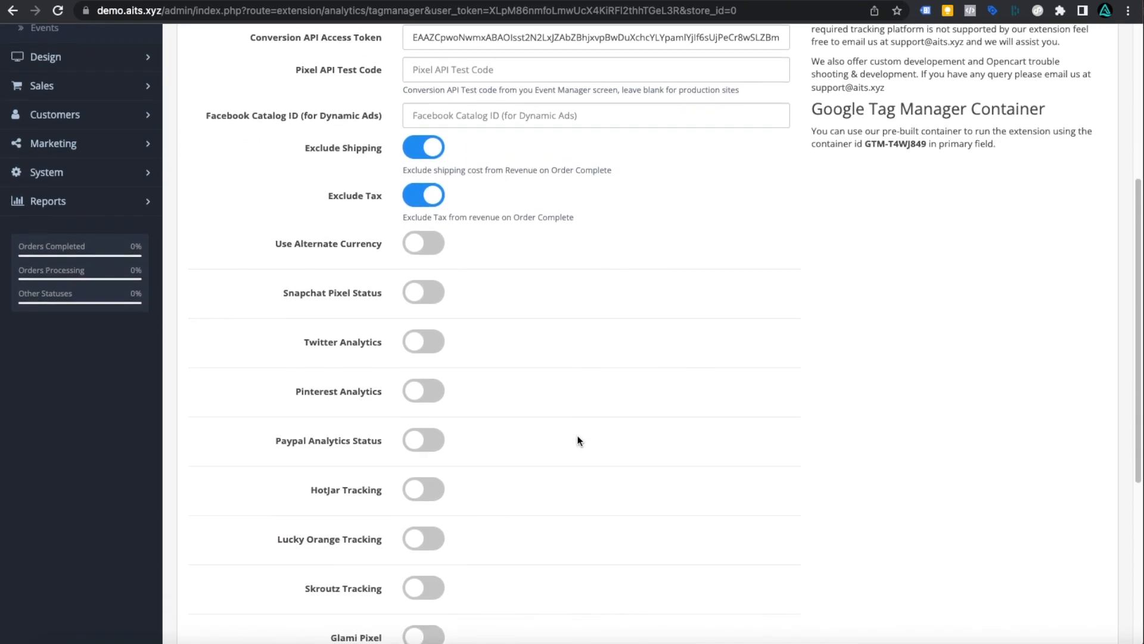
{"action": "scroll", "coordinate": [578, 441], "scroll_direction": "up", "scroll_amount": 3}
- Save the Facebook settings, switch on Debug API Message in Error Log under Advance, and save again
{"action": "scroll", "coordinate": [578, 440], "scroll_direction": "up", "scroll_amount": 2}
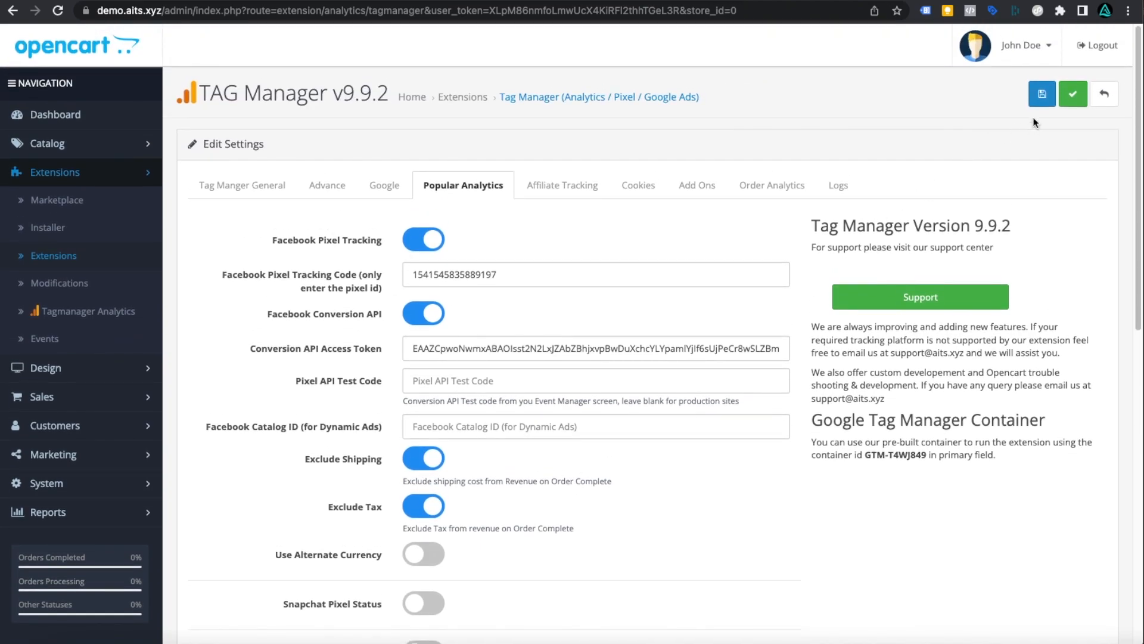
{"action": "left_click", "coordinate": [1072, 102]}
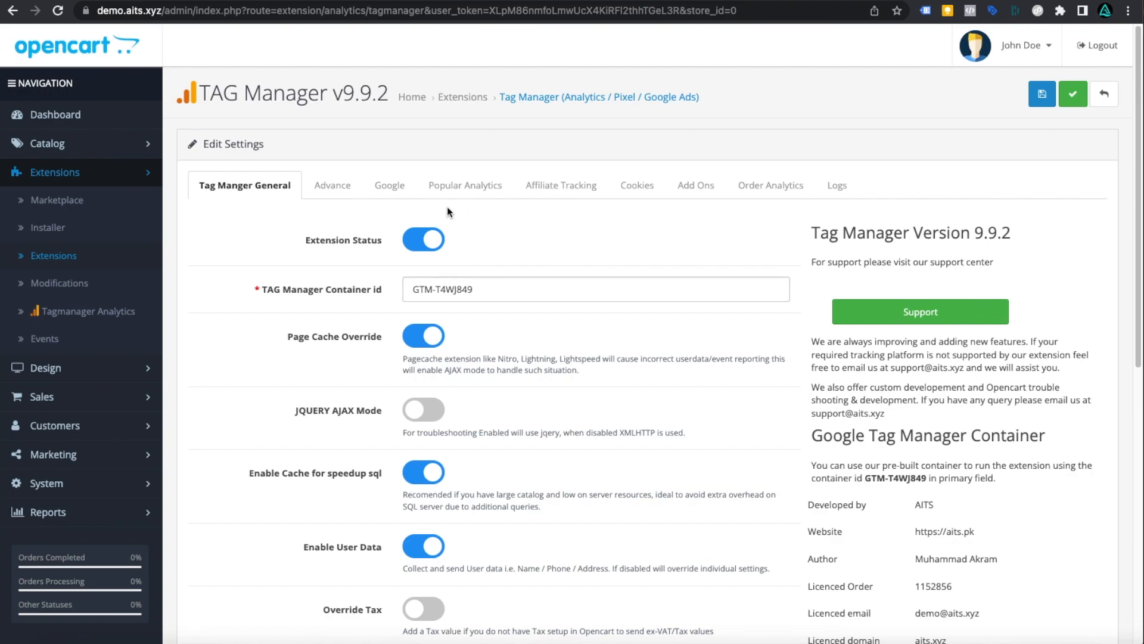
{"action": "left_click", "coordinate": [322, 186]}
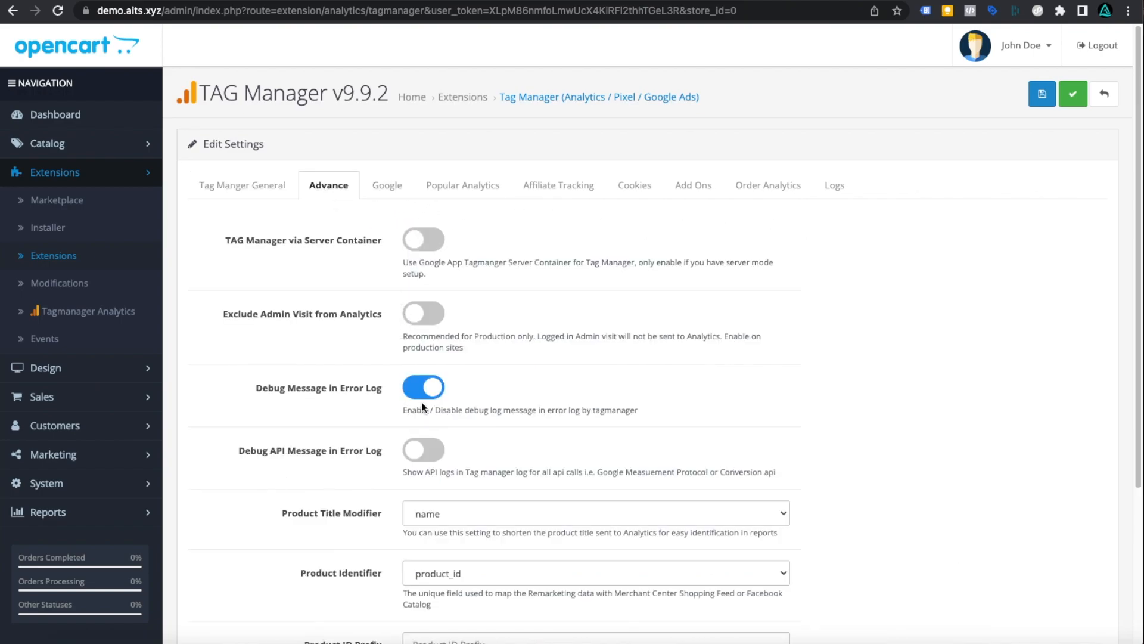
{"action": "left_click", "coordinate": [428, 454]}
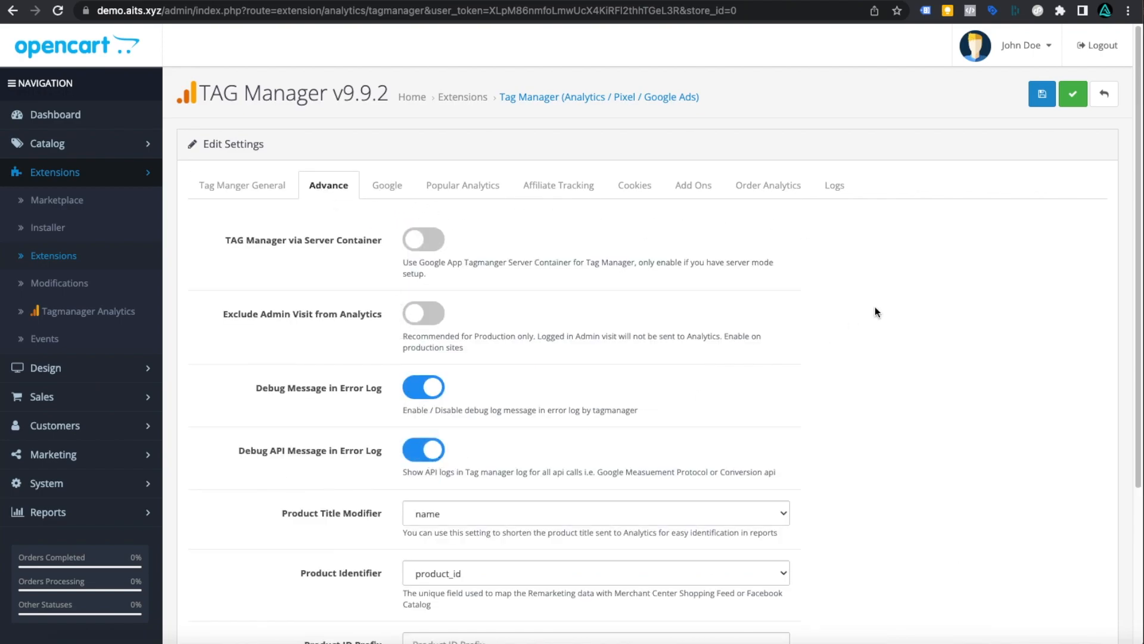
{"action": "left_click", "coordinate": [1076, 97]}
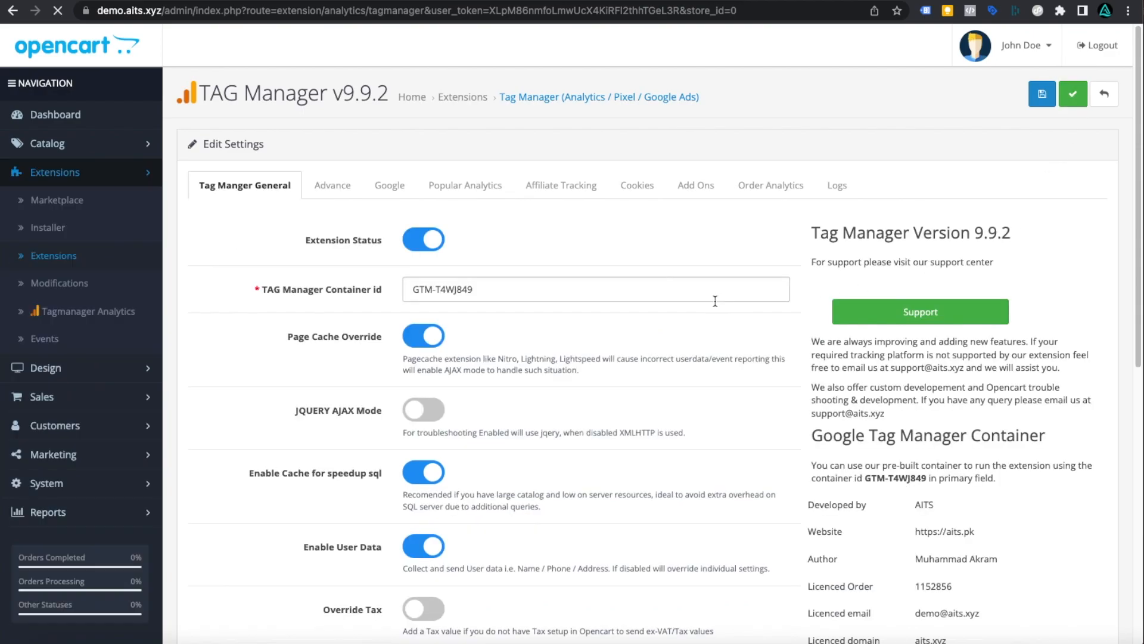